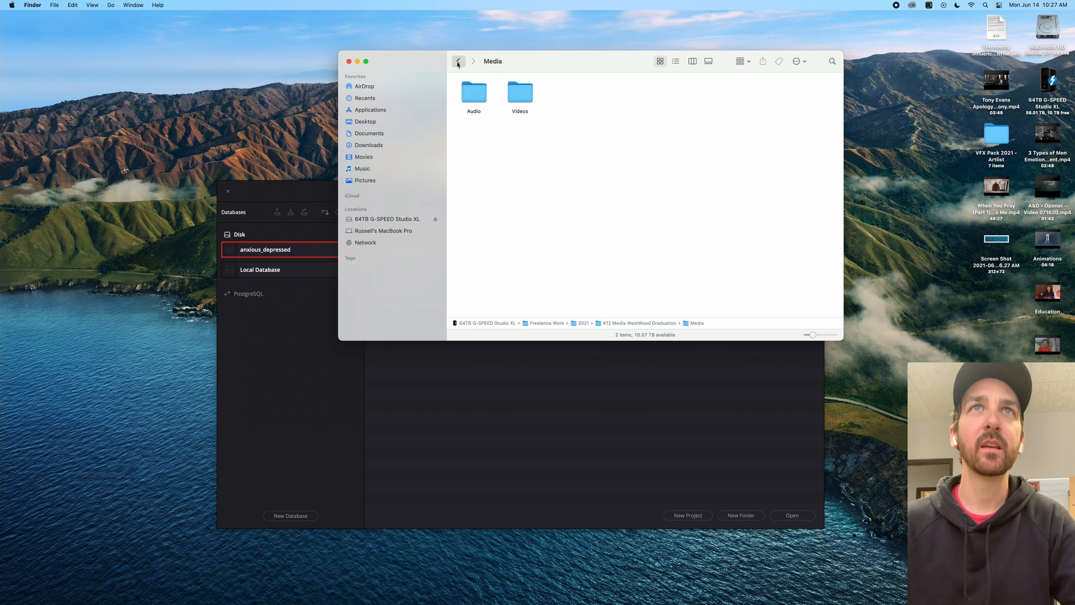
pyautogui.click(516, 395)
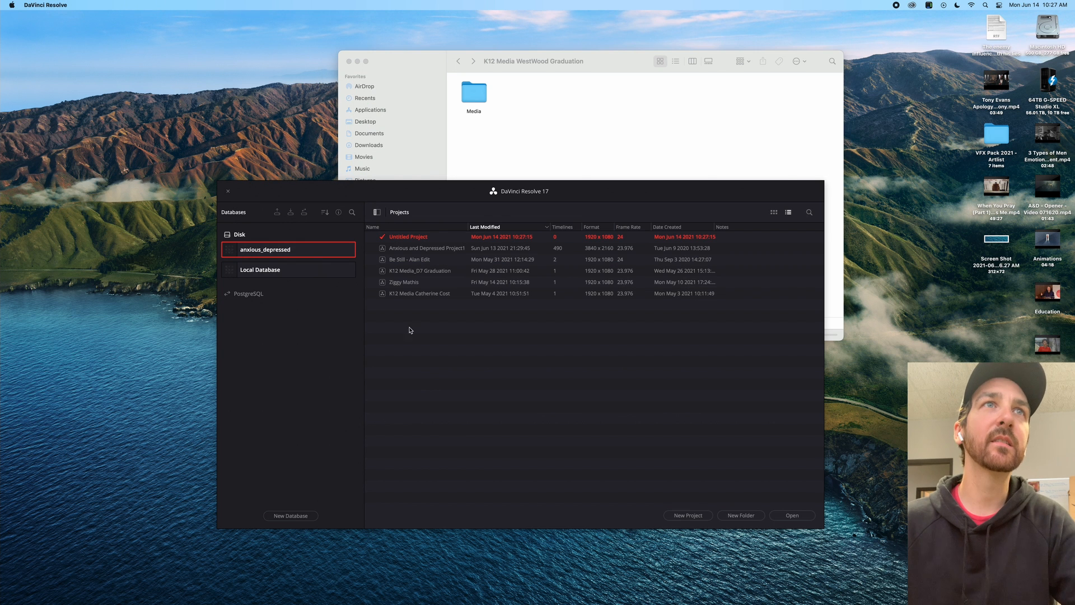
pyautogui.moveTo(413, 196); pyautogui.dragTo(416, 189)
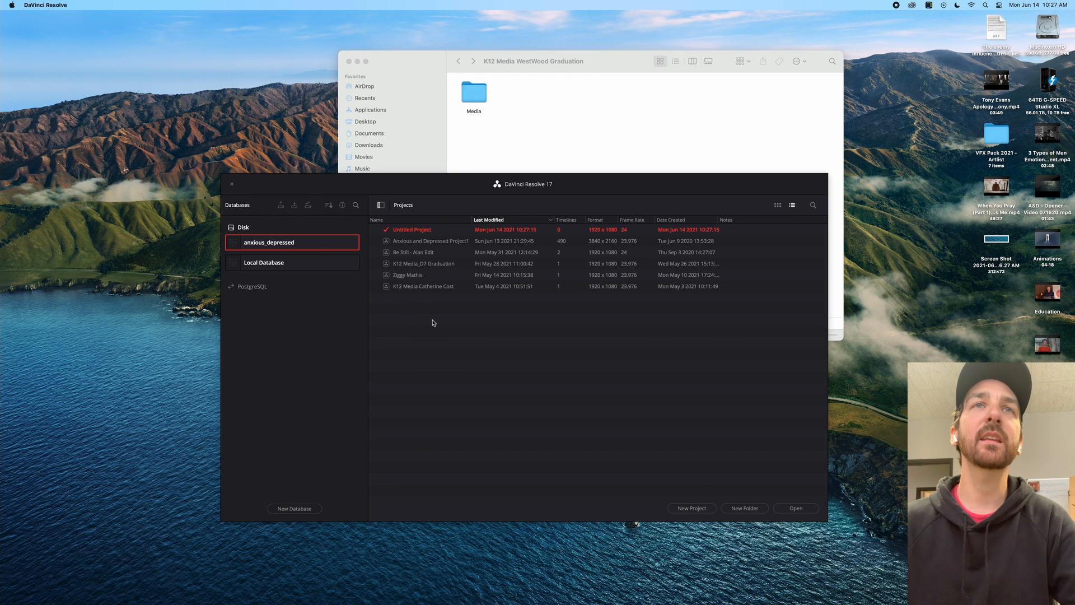
pyautogui.moveTo(464, 185); pyautogui.dragTo(468, 186)
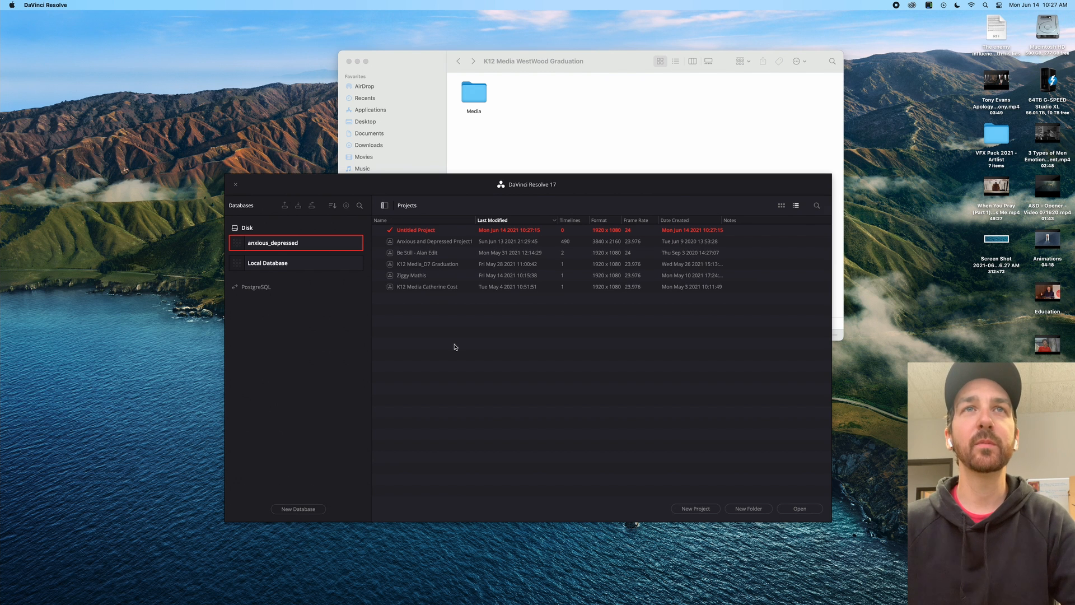
pyautogui.moveTo(450, 192)
pyautogui.mouseDown()
pyautogui.moveTo(453, 205)
pyautogui.moveTo(466, 190)
pyautogui.mouseUp()
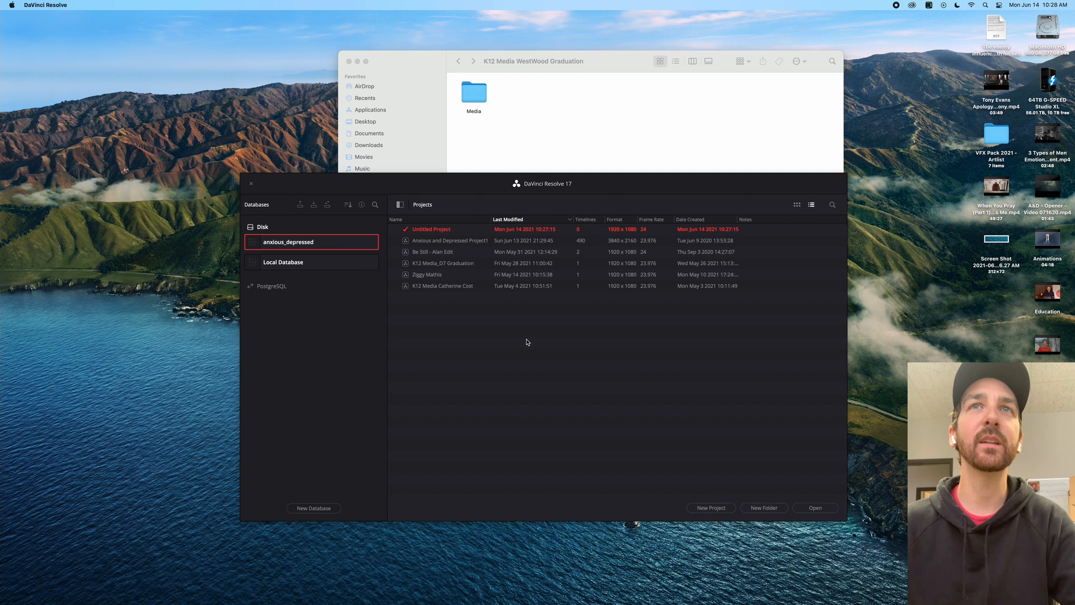
# Review the Media and Videos subfolders of the K12 Media WestWood Graduation folder and its parent 2021 folder in Finder
pyautogui.click(517, 93)
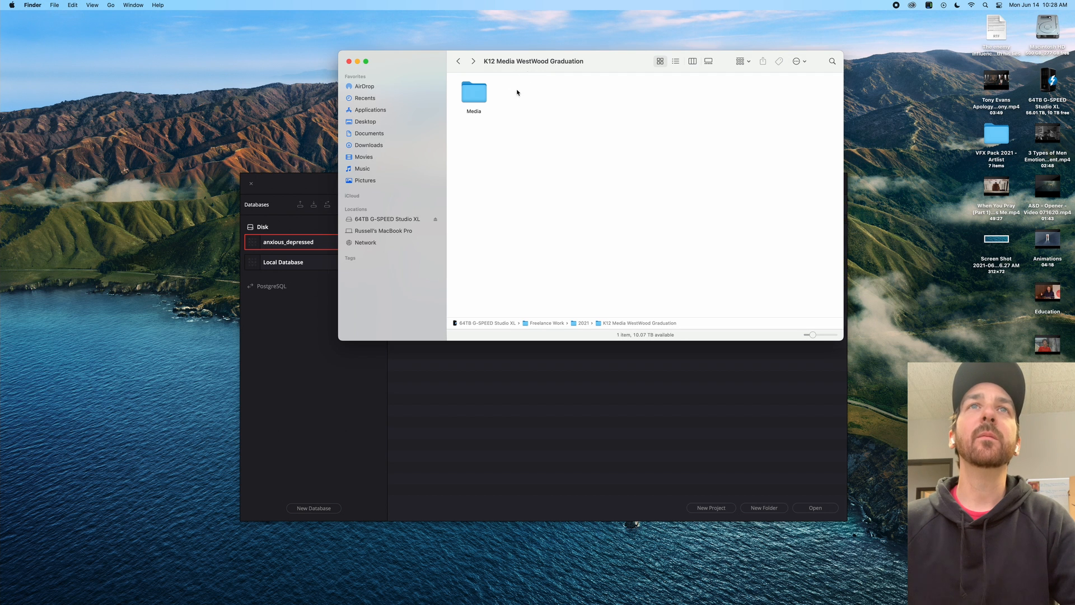
pyautogui.doubleClick(477, 96)
pyautogui.doubleClick(520, 92)
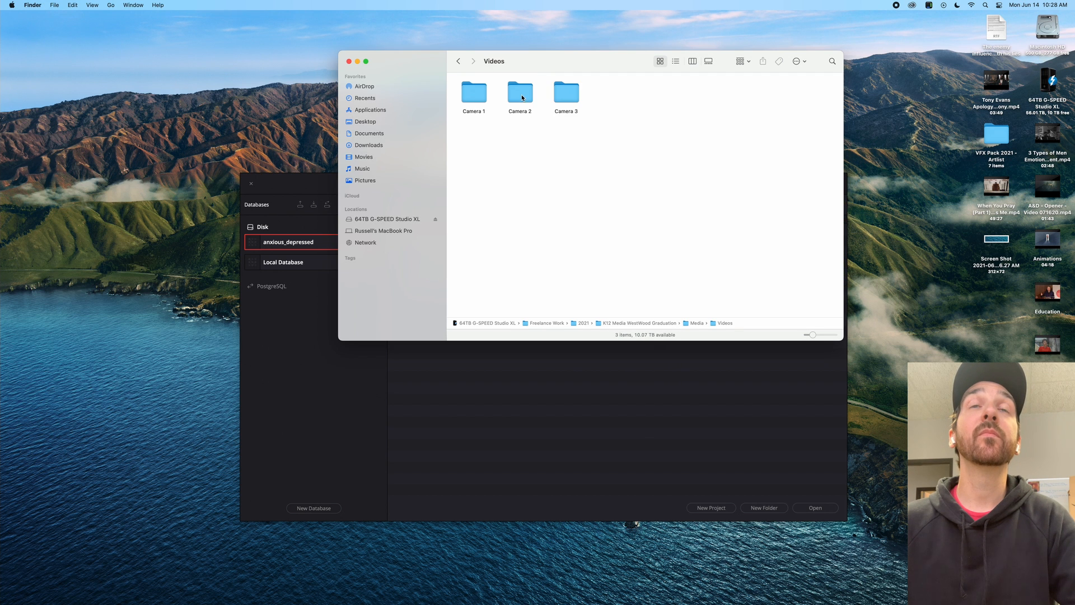
pyautogui.click(458, 61)
pyautogui.click(458, 62)
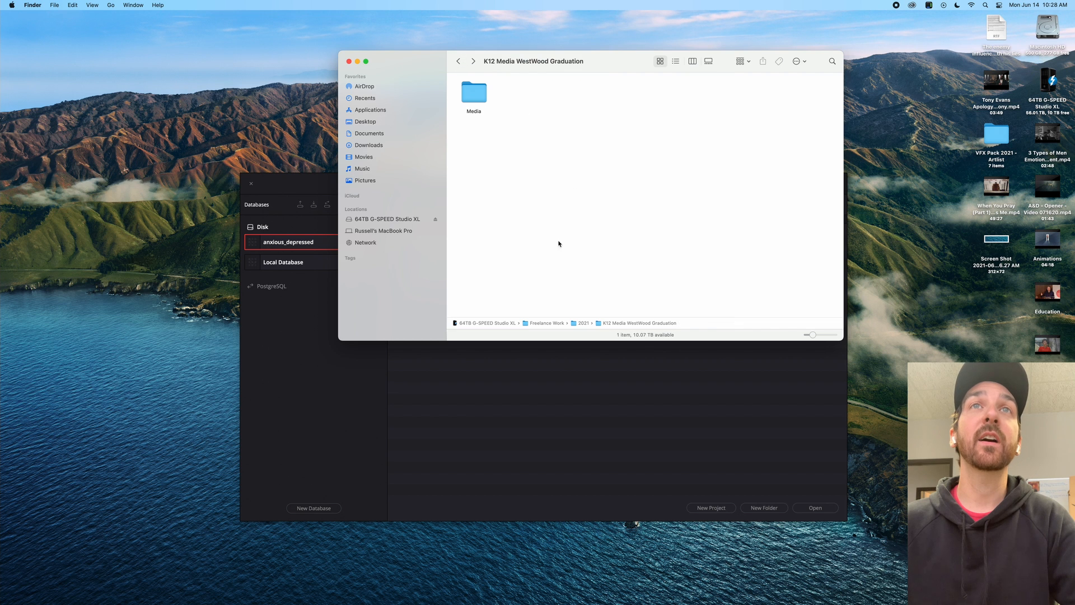
pyautogui.press('super+bracketleft')
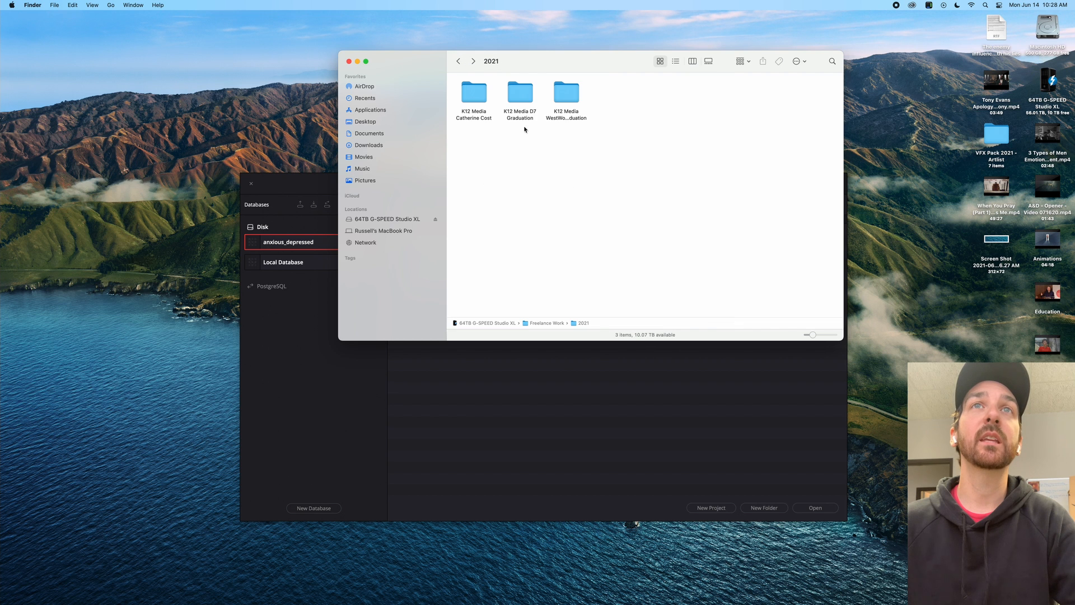
pyautogui.doubleClick(569, 102)
# Switch to DaVinci Resolve and create a new project named "K12 Media Graudation Westwood" in the anxious_depressed database
pyautogui.click(505, 373)
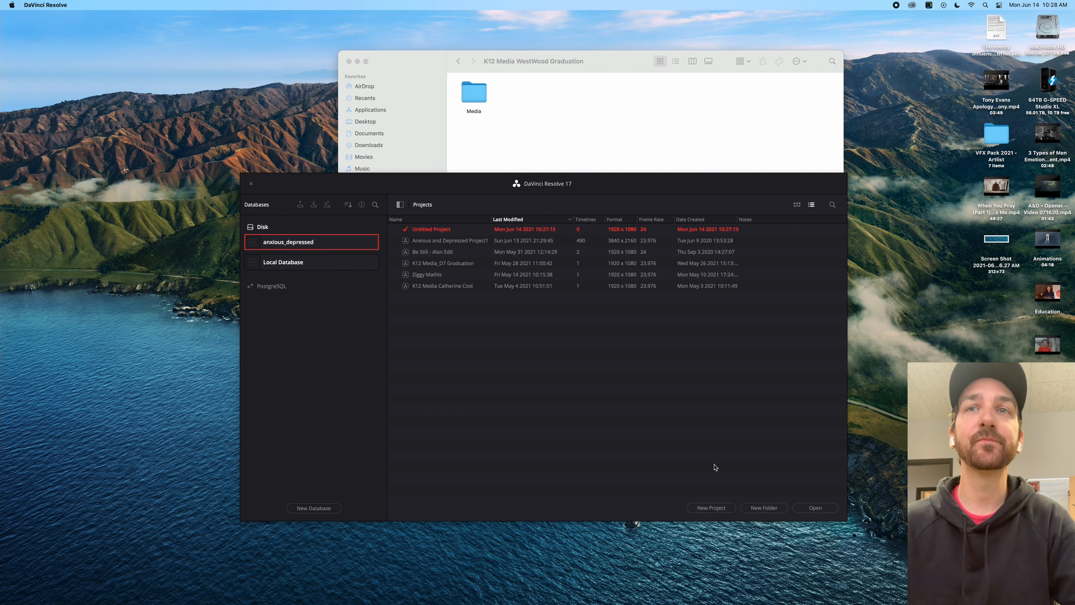
pyautogui.click(711, 507)
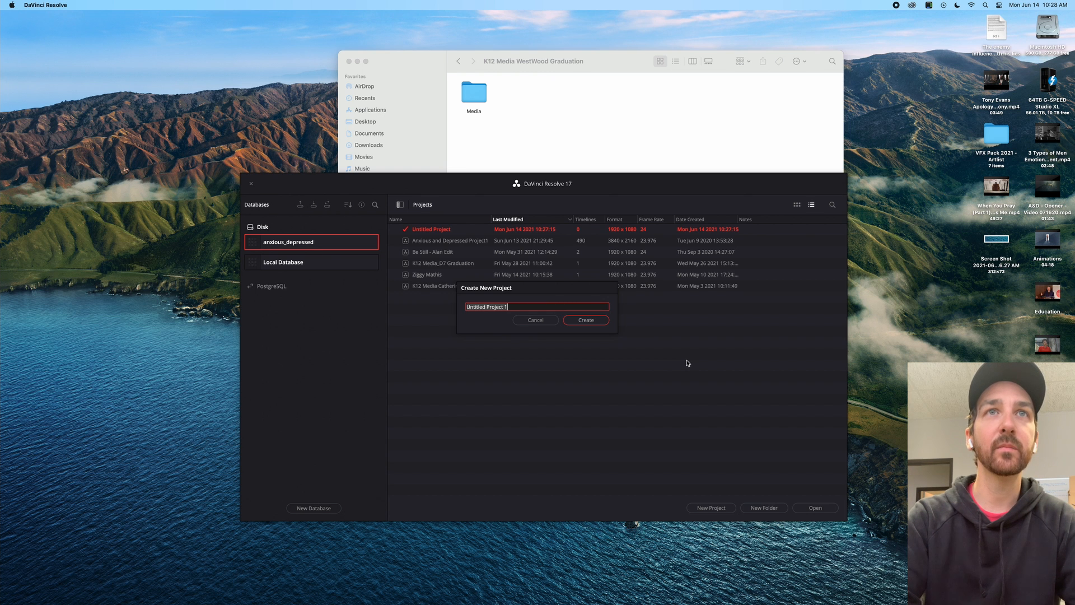
pyautogui.write('K12 Med')
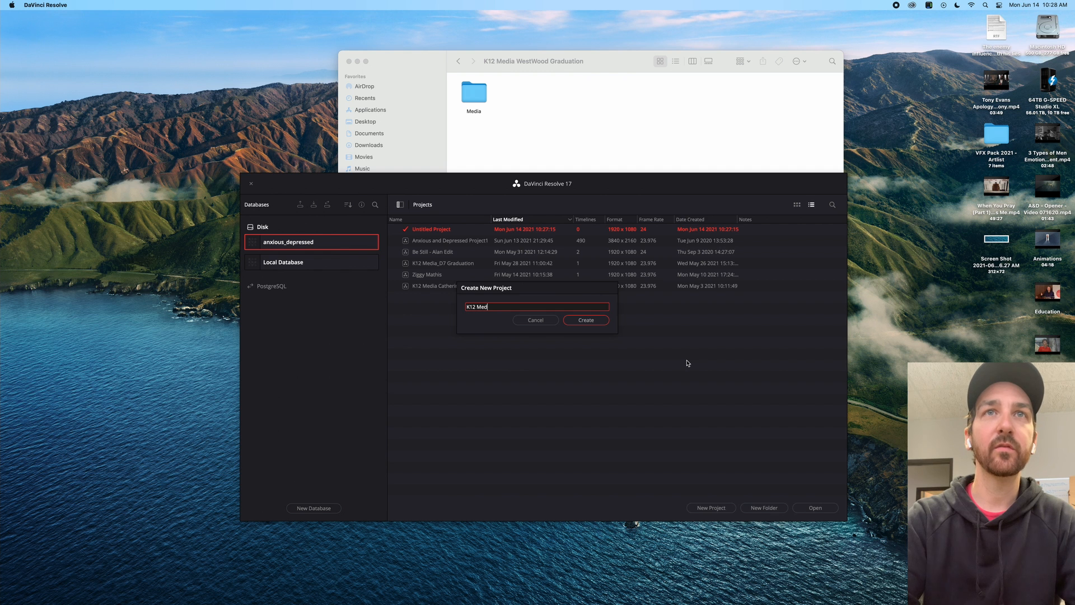
pyautogui.write('ia Graudatio')
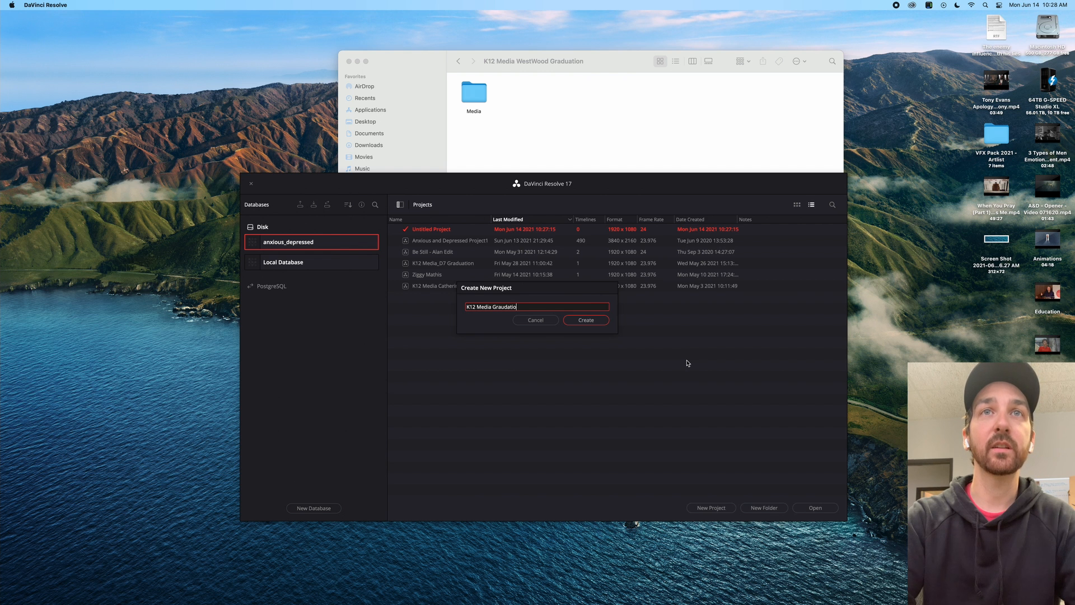
pyautogui.write('n Westwood')
pyautogui.click(588, 320)
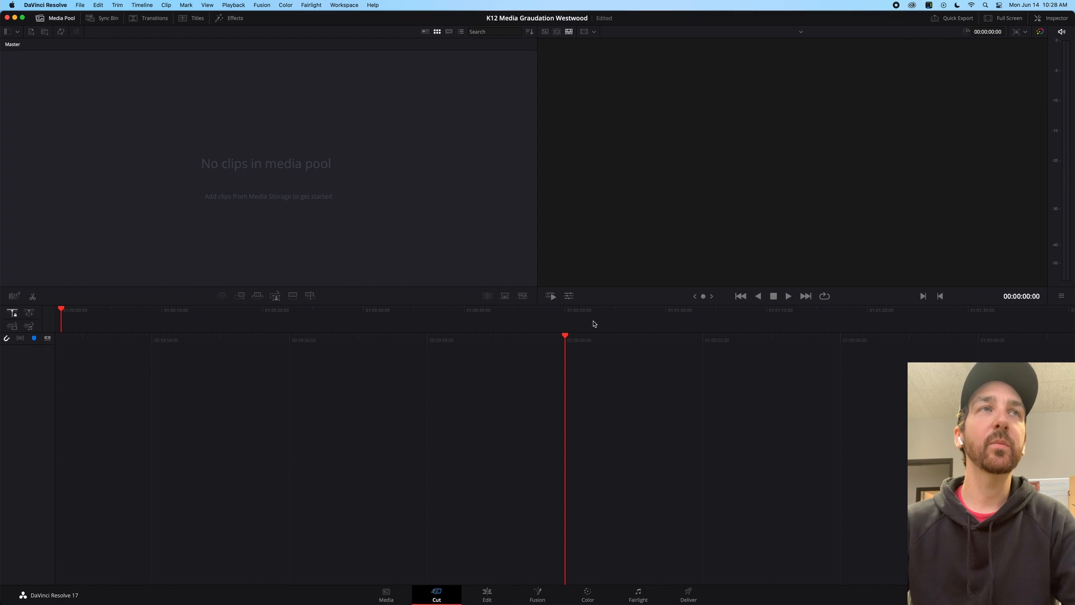
# Browse the 64TB G-SPEED Studio XL drive on the Media page down to 2020 > Novel Films > Anxious and Depressed
pyautogui.click(388, 594)
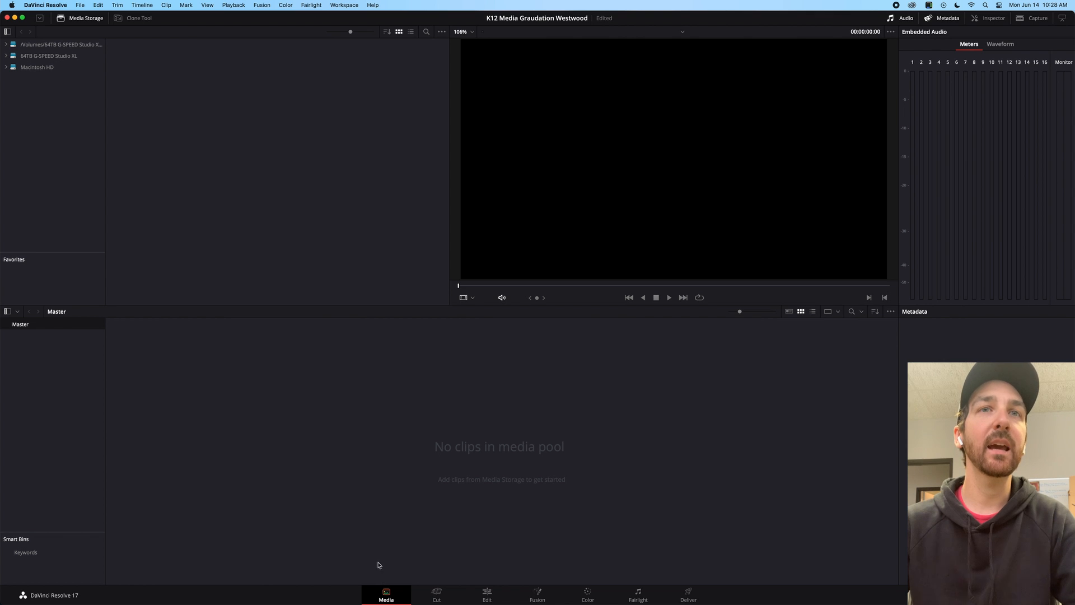
pyautogui.click(6, 55)
pyautogui.click(26, 67)
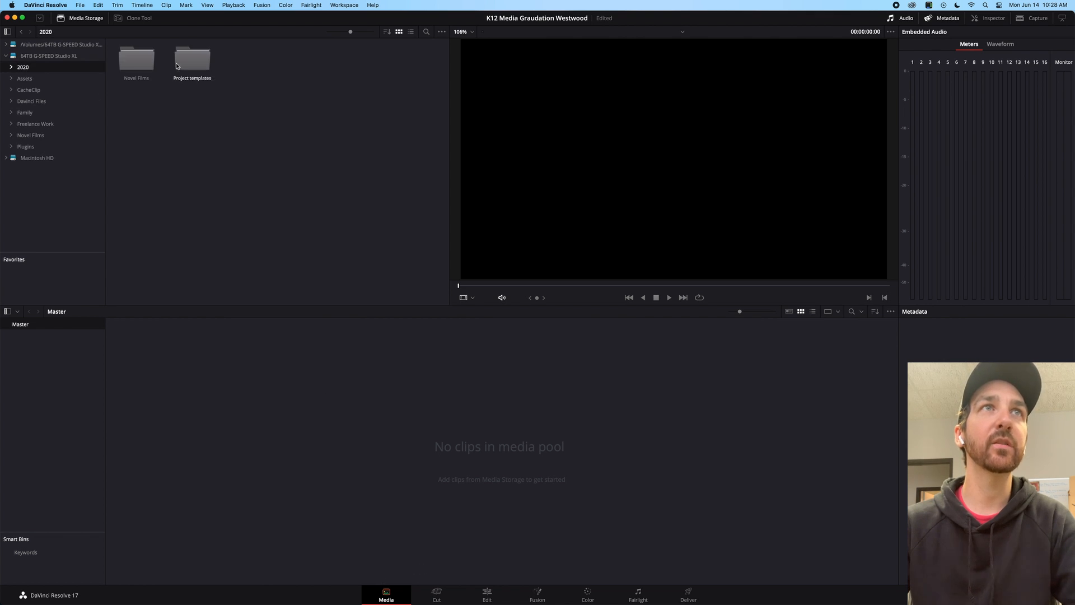
pyautogui.click(9, 67)
pyautogui.click(35, 79)
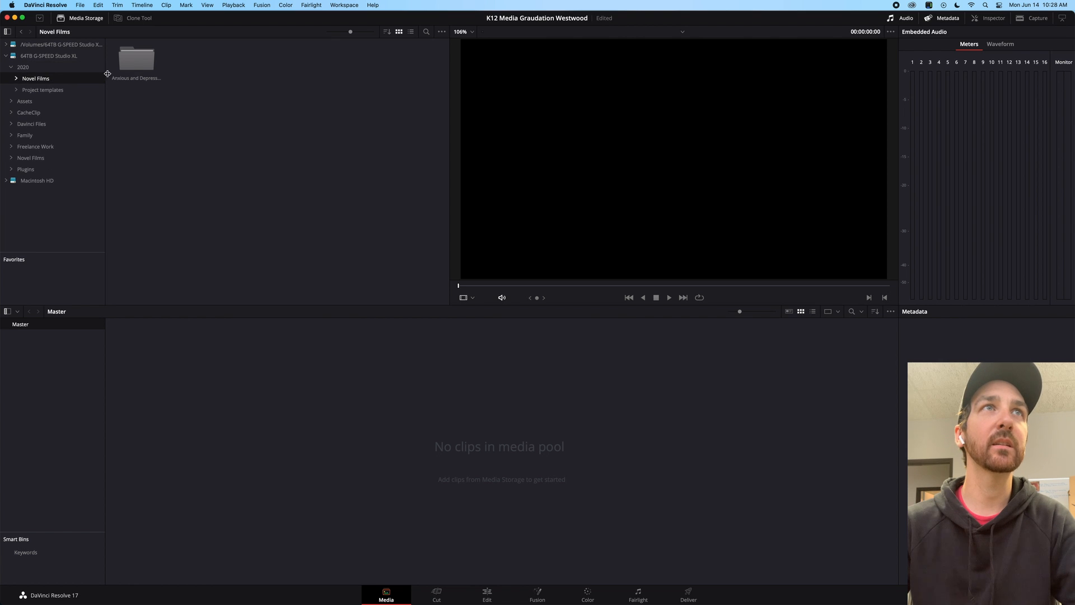
pyautogui.doubleClick(135, 66)
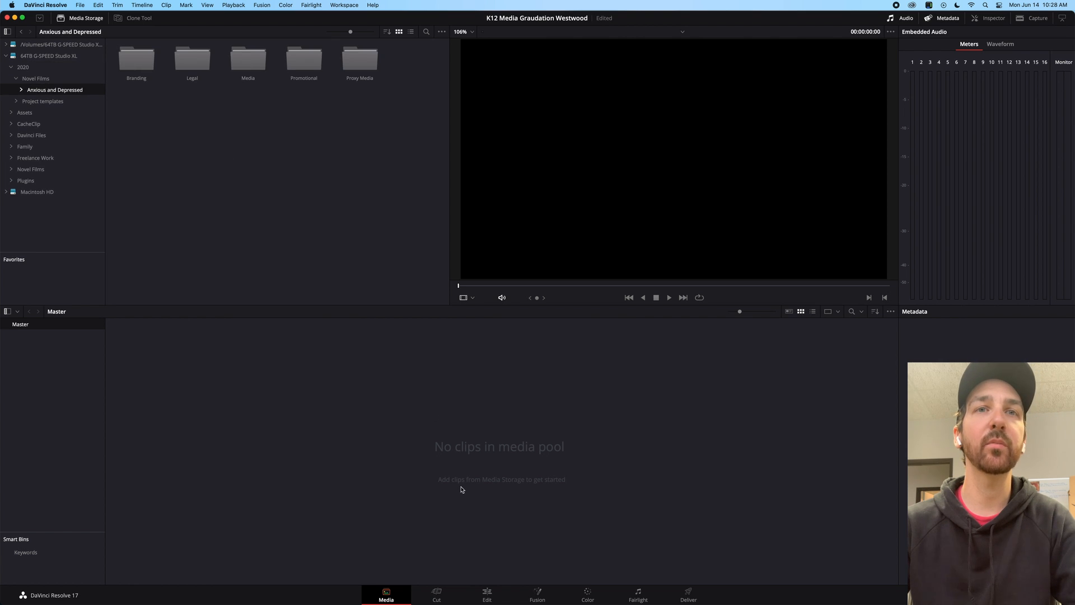
# Compare the layouts of the Media, Cut and Edit pages in the empty project
pyautogui.click(437, 594)
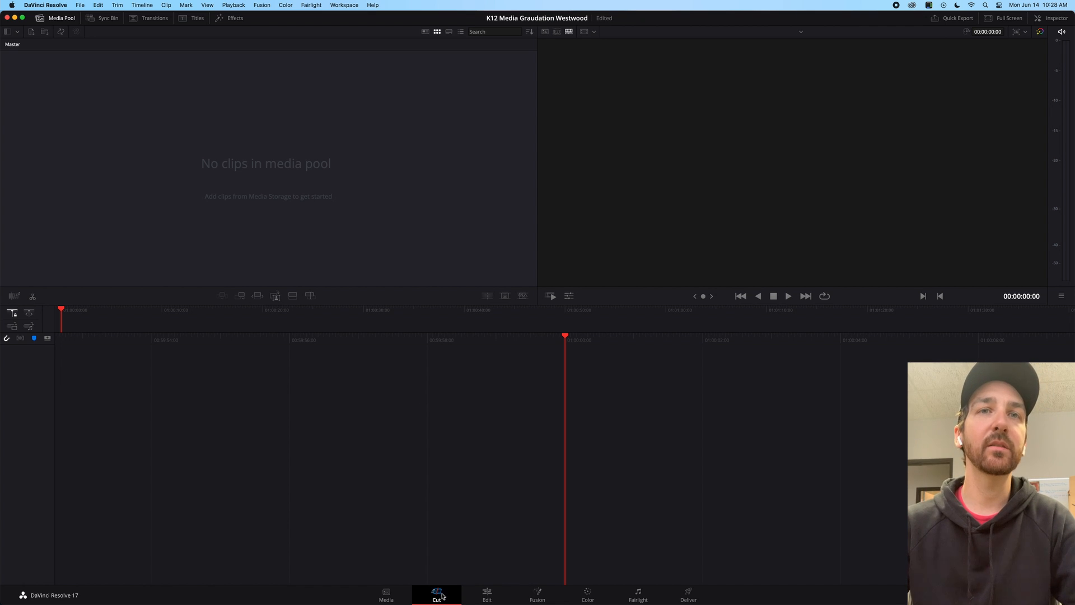
pyautogui.click(391, 596)
pyautogui.click(433, 597)
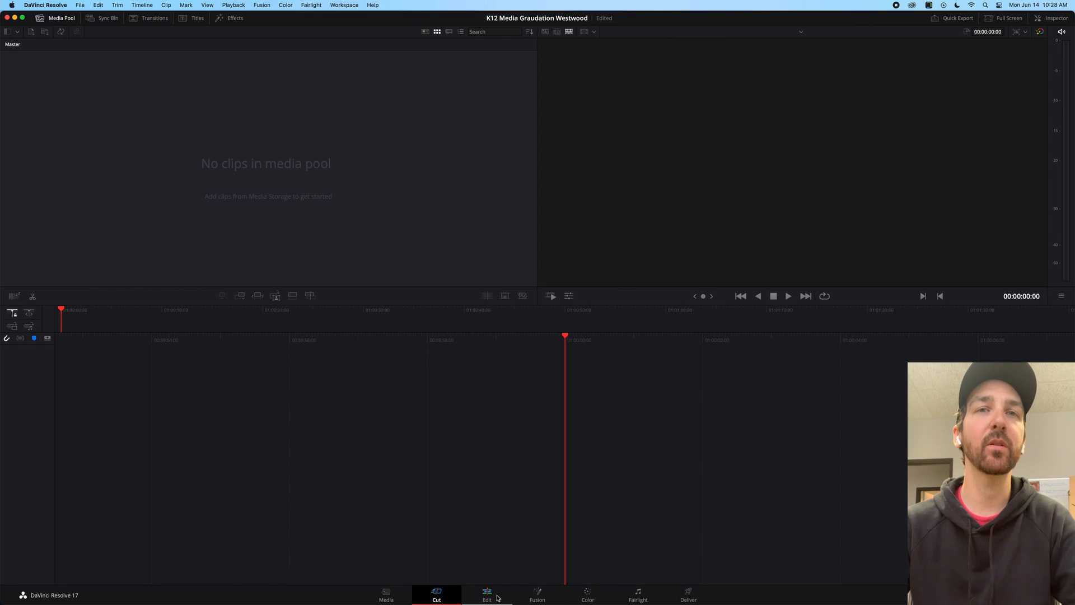
pyautogui.click(388, 597)
pyautogui.click(435, 596)
pyautogui.click(487, 597)
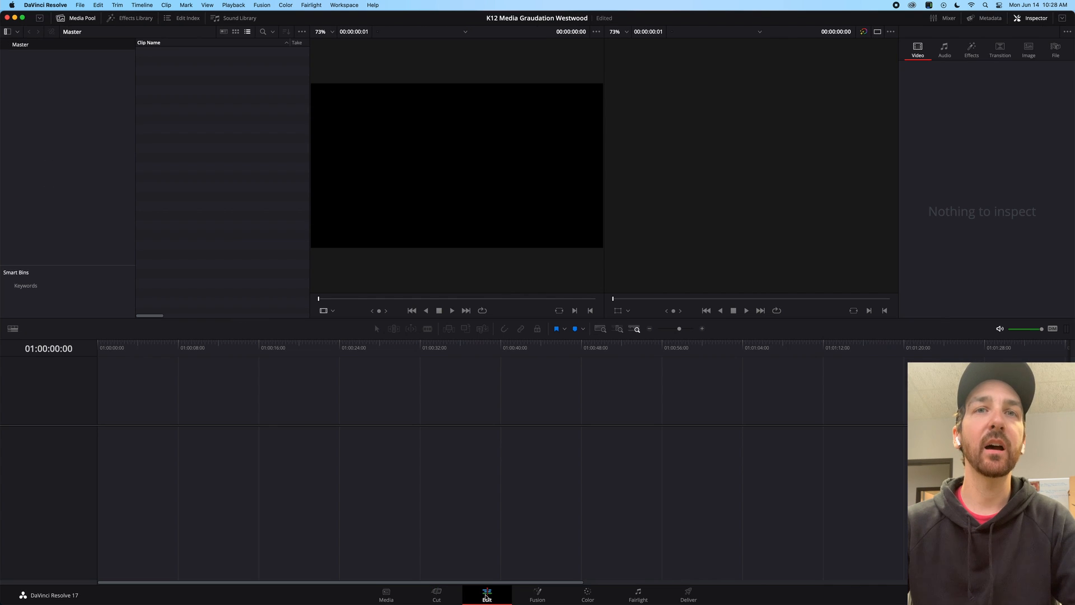
pyautogui.click(439, 596)
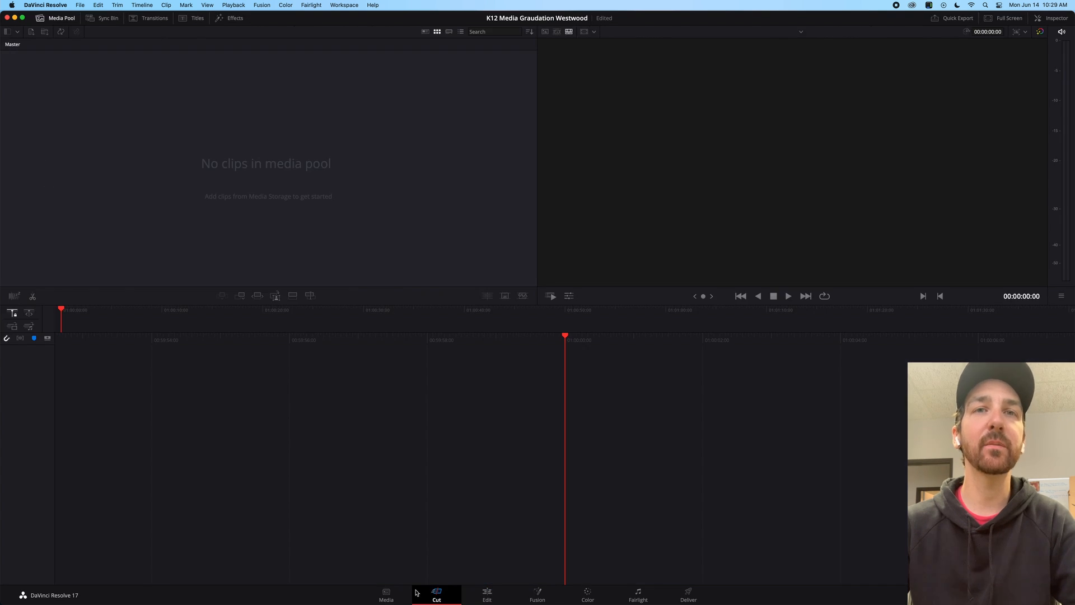
pyautogui.click(385, 595)
pyautogui.click(443, 595)
pyautogui.click(491, 595)
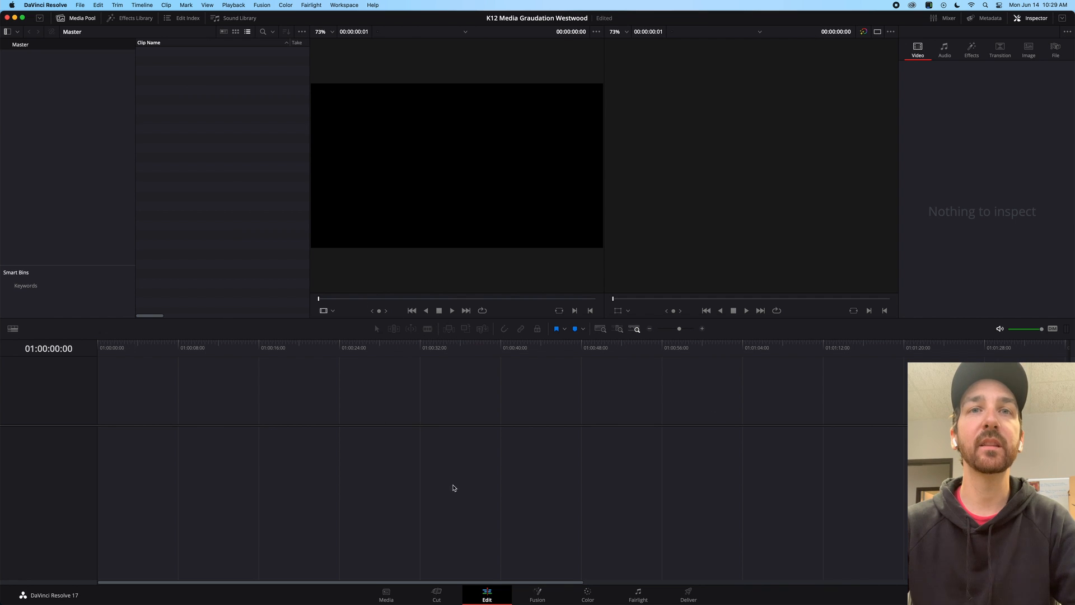
# Look through the Fusion, Color, Fairlight and Deliver pages and return to the Edit page
pyautogui.click(538, 595)
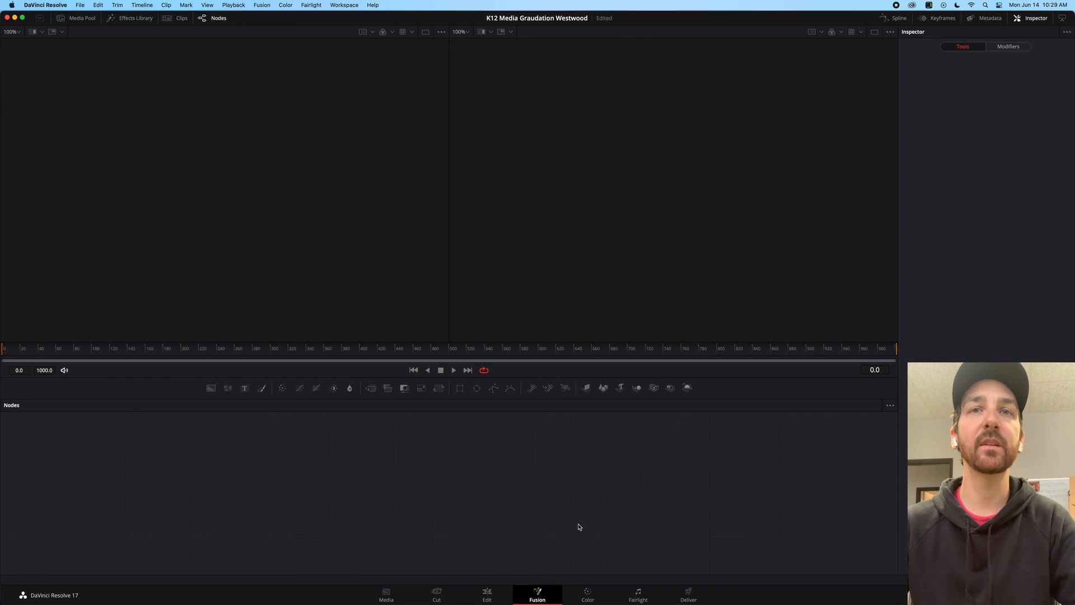
pyautogui.click(590, 596)
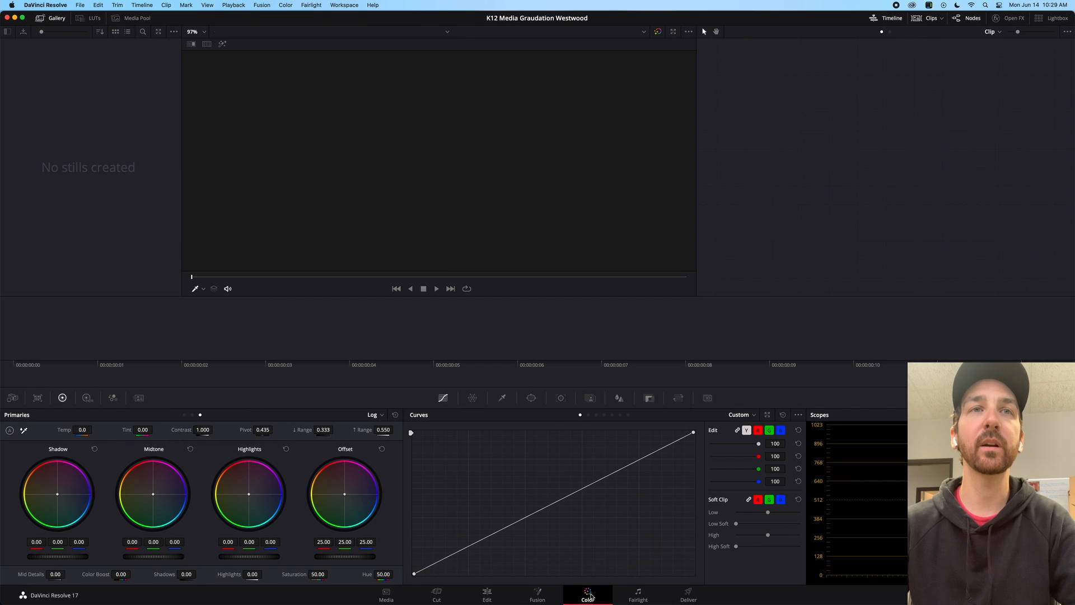
pyautogui.click(643, 594)
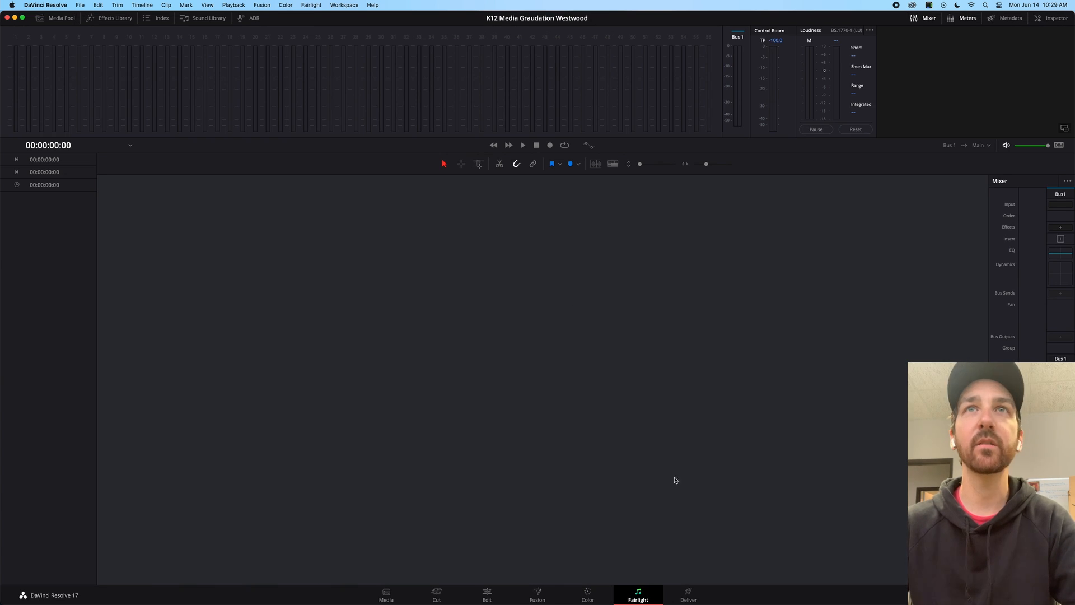
pyautogui.click(688, 594)
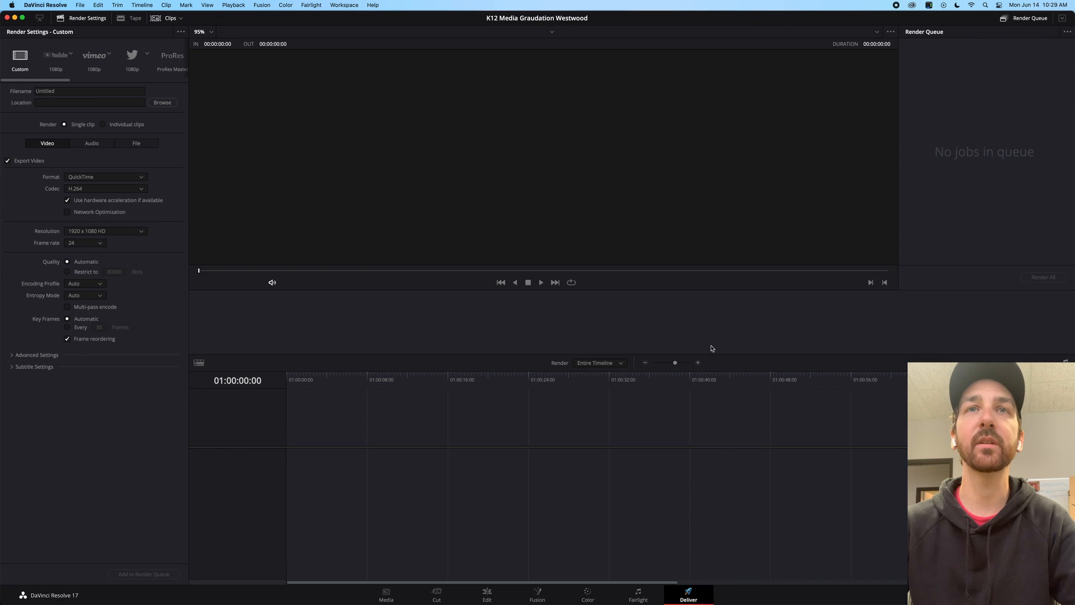
pyautogui.click(489, 594)
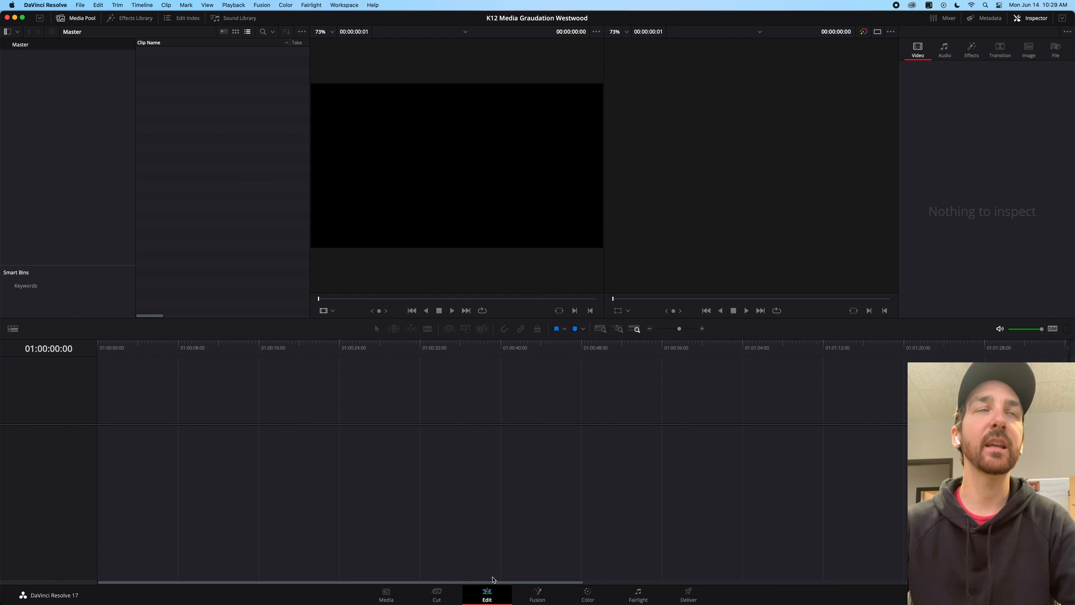
# Add a bin named Media under the Master bin in the Edit page's media pool
pyautogui.moveTo(309, 599)
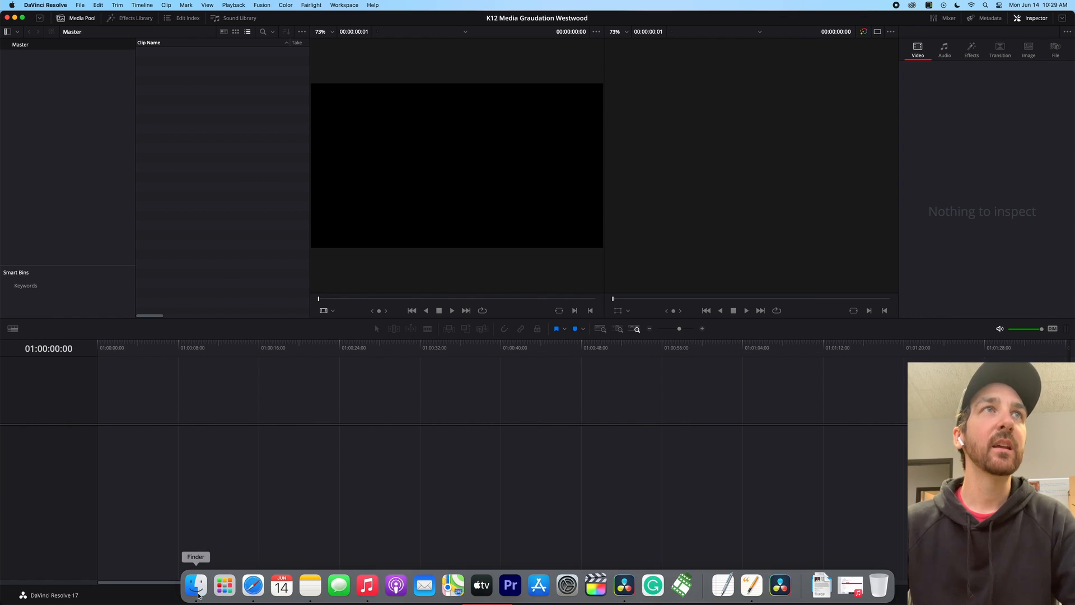
pyautogui.click(396, 597)
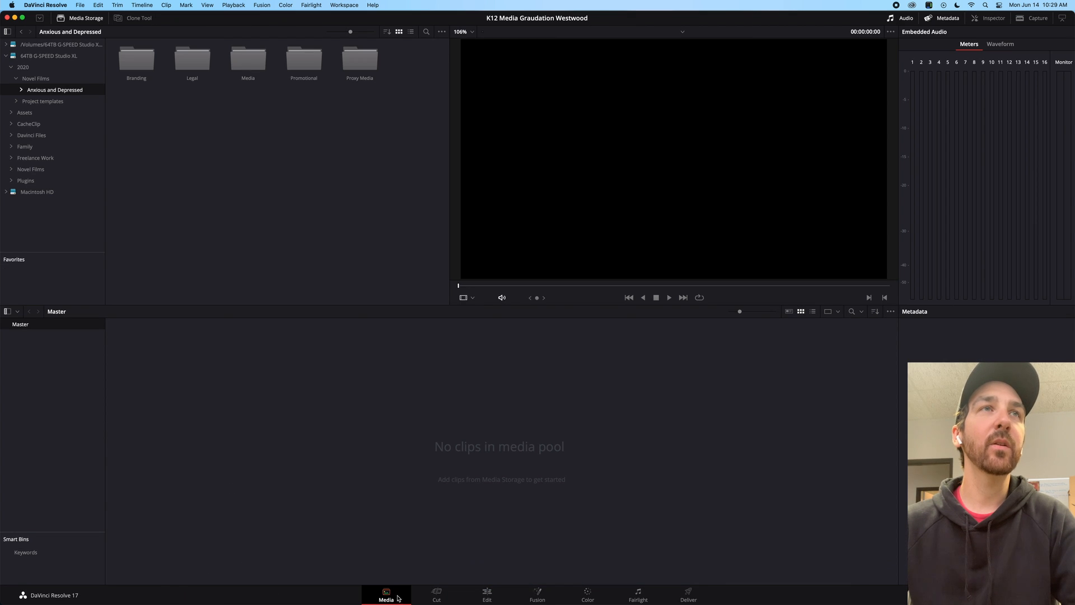
pyautogui.click(488, 592)
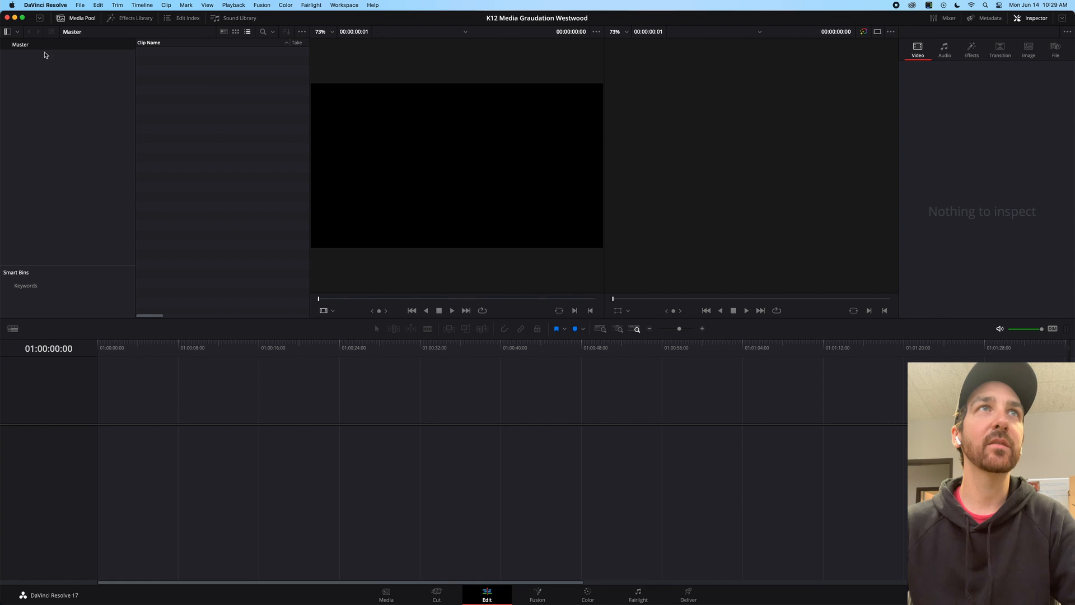
pyautogui.rightClick(56, 137)
pyautogui.click(77, 140)
pyautogui.write('M')
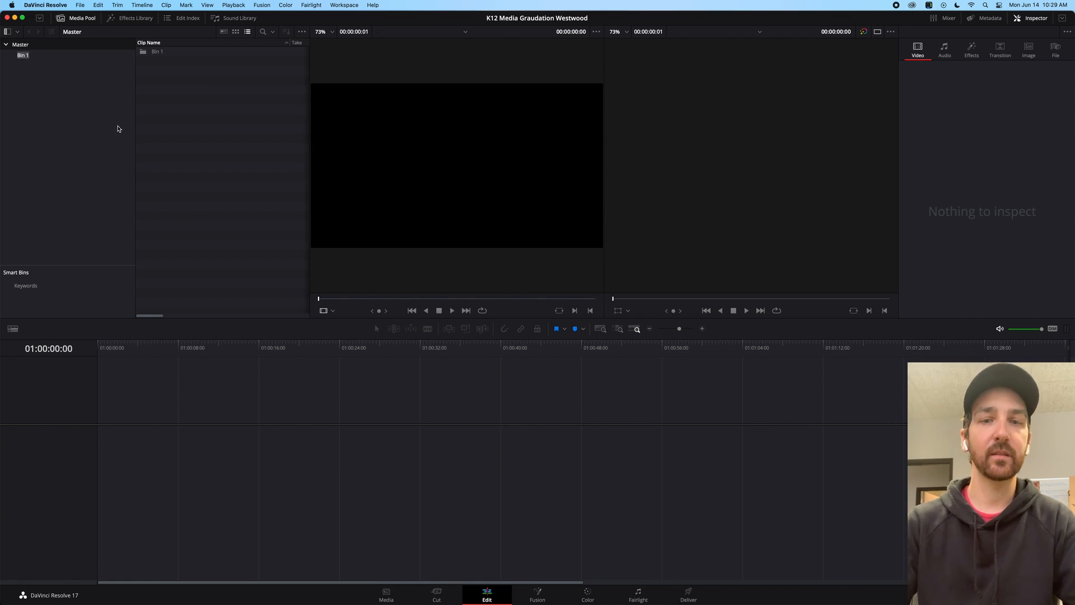
pyautogui.write('edia')
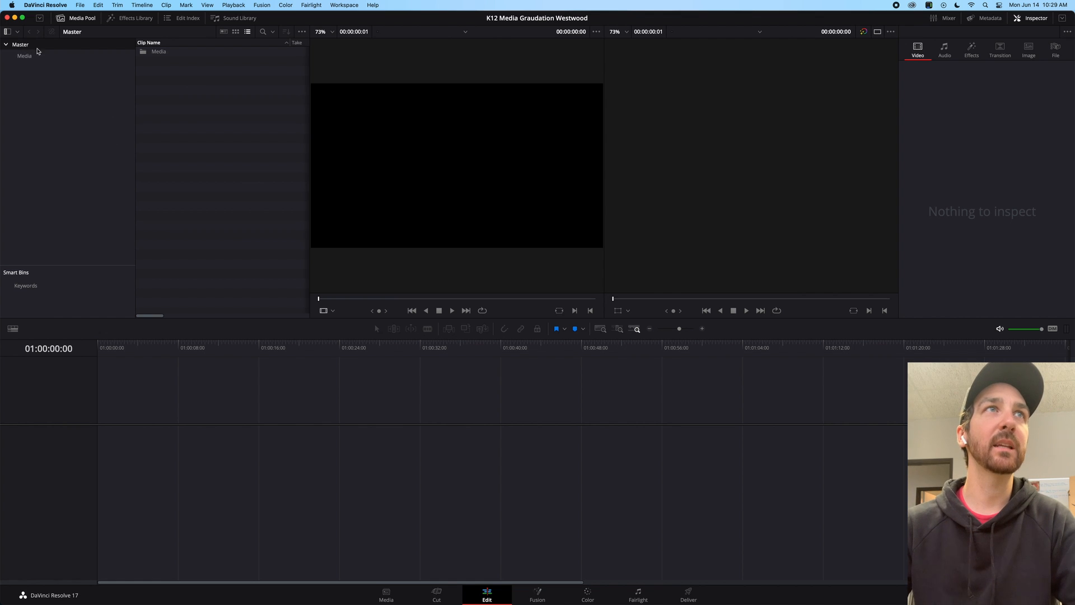
pyautogui.press('Return')
# Add a bin named Camera 1 inside the Media bin
pyautogui.click(23, 56)
pyautogui.rightClick(166, 88)
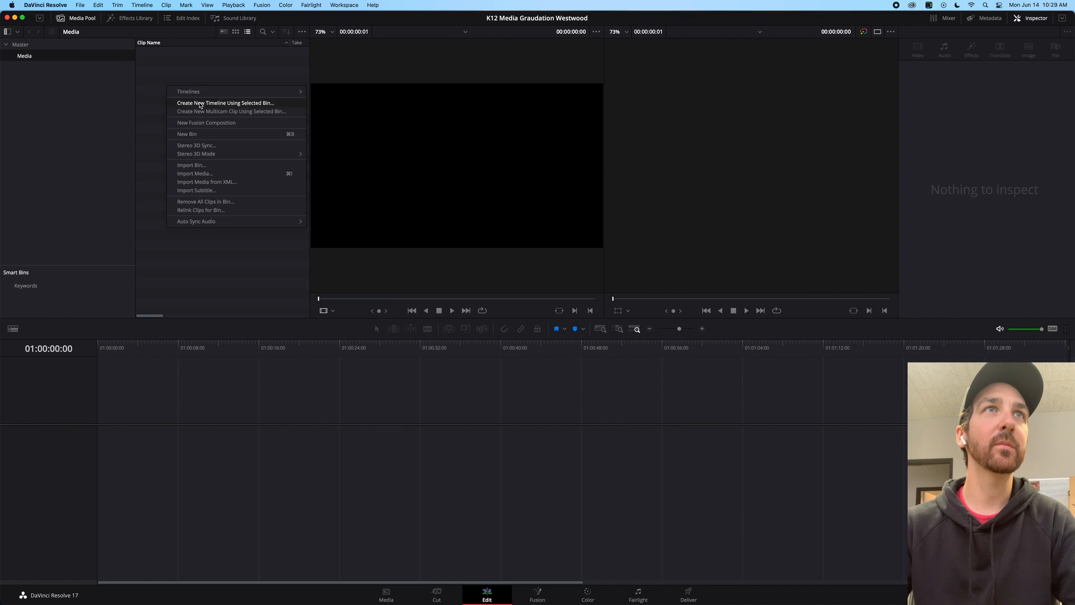
pyautogui.click(215, 135)
pyautogui.write('Ca')
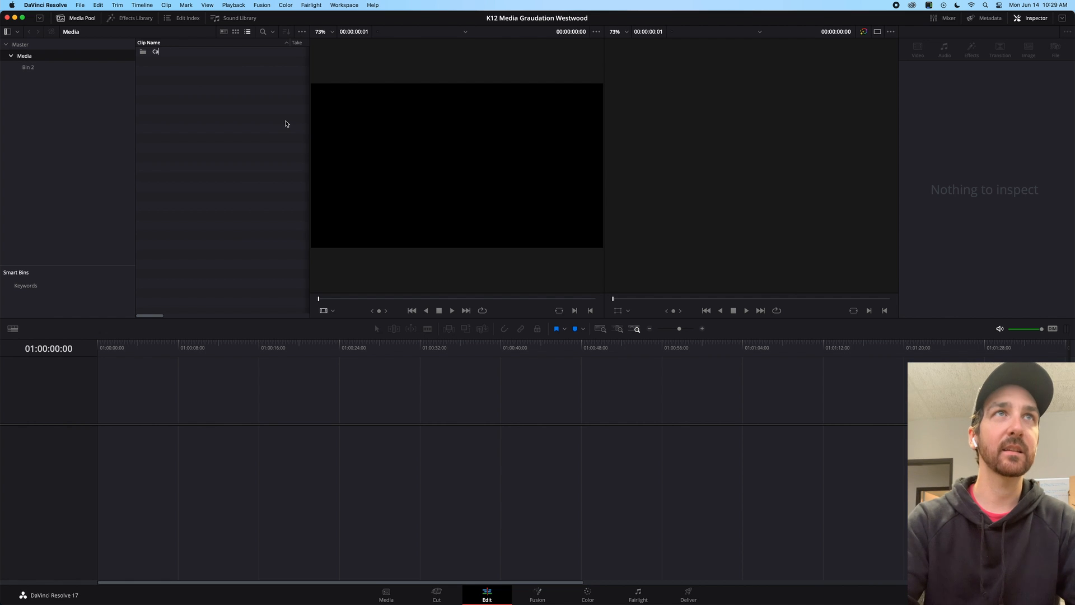
pyautogui.write('mera 1')
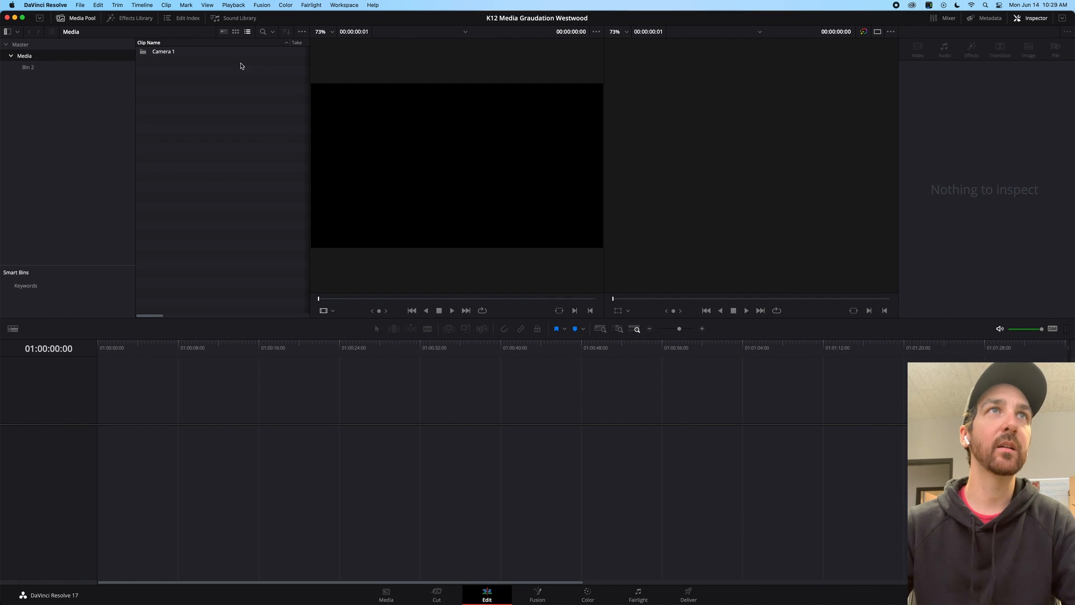
pyautogui.press('Return')
# Add two more bins named Camera 2 and Camera 3 inside the Media bin
pyautogui.press('super+shift+n')
pyautogui.write('C')
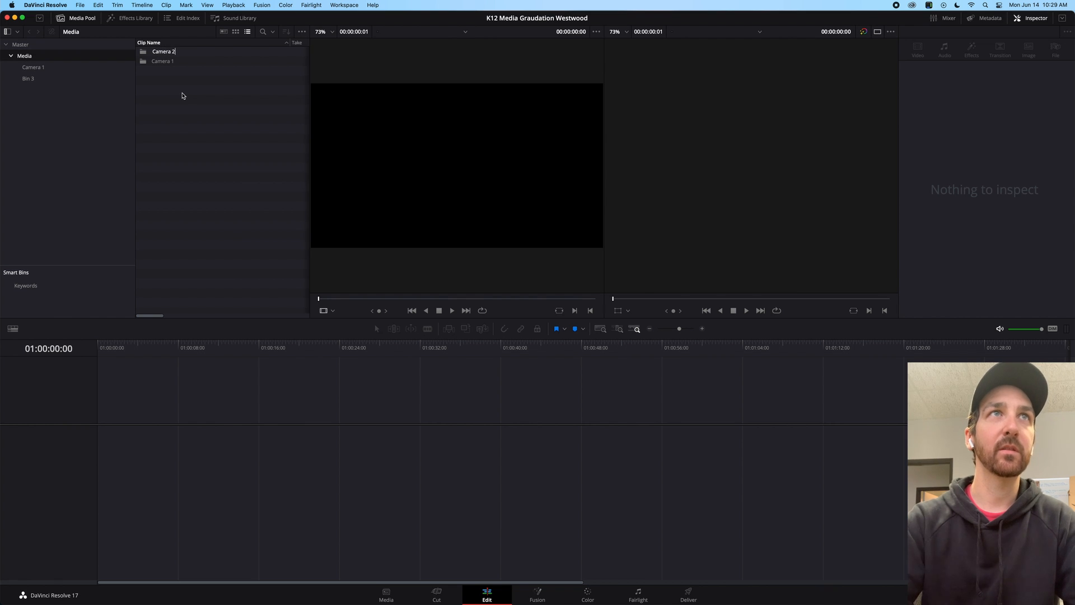
pyautogui.write('amera 2')
pyautogui.press('Return')
pyautogui.rightClick(179, 113)
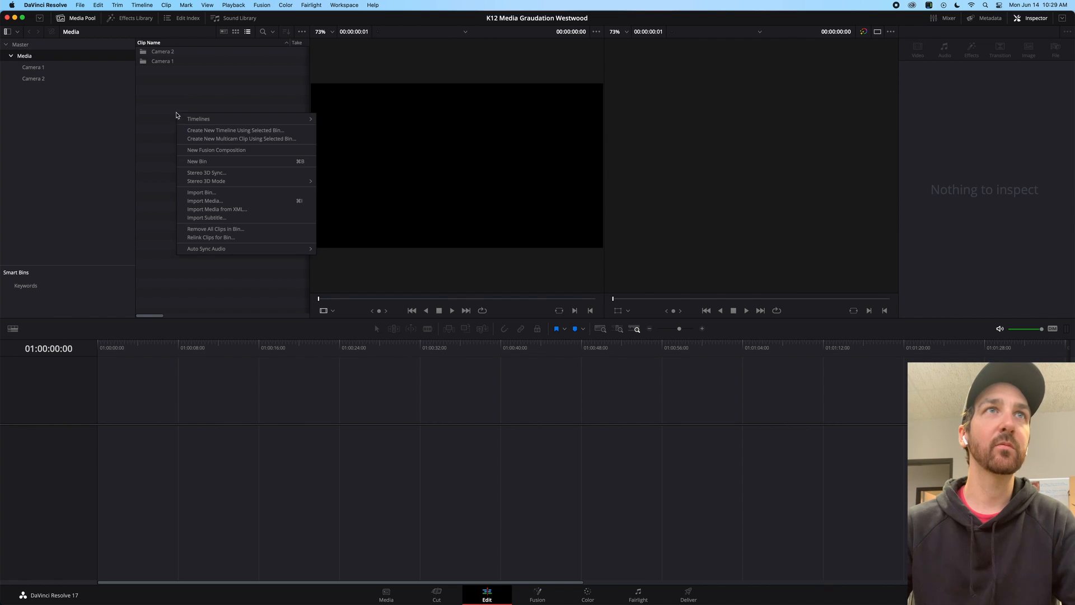
pyautogui.click(227, 166)
pyautogui.write('Camera 3')
pyautogui.press('Return')
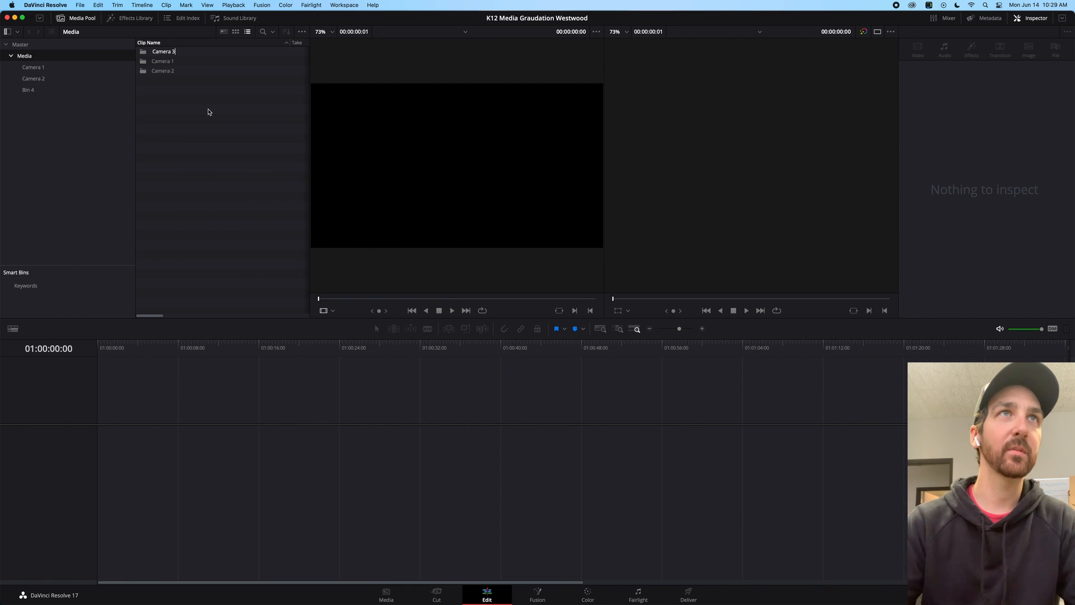
# Add a bin named Audio alongside the camera bins in the Media bin
pyautogui.rightClick(186, 125)
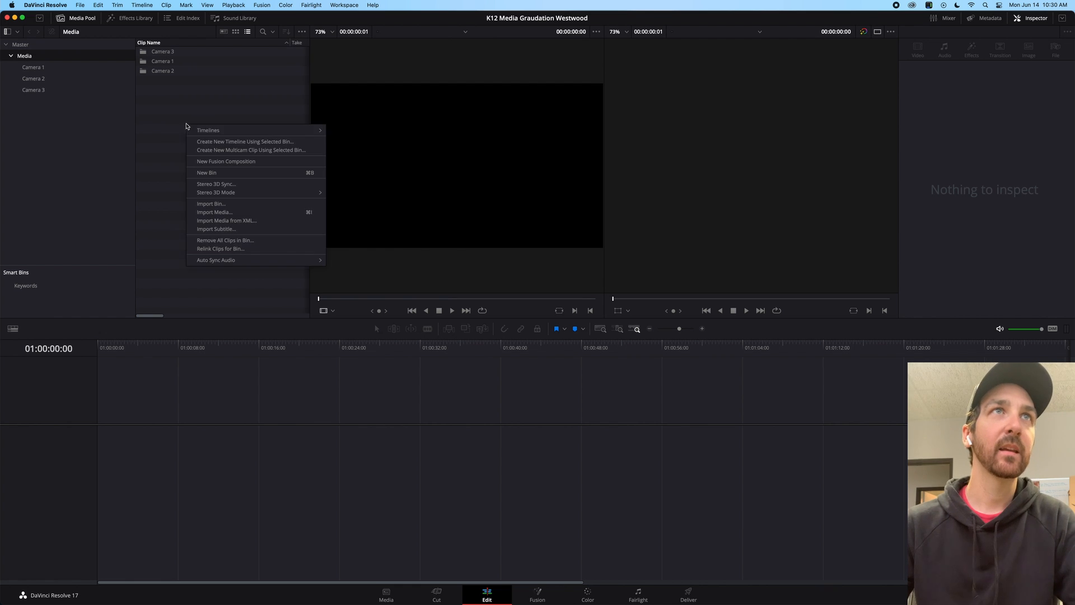
pyautogui.click(221, 172)
pyautogui.write('Audio')
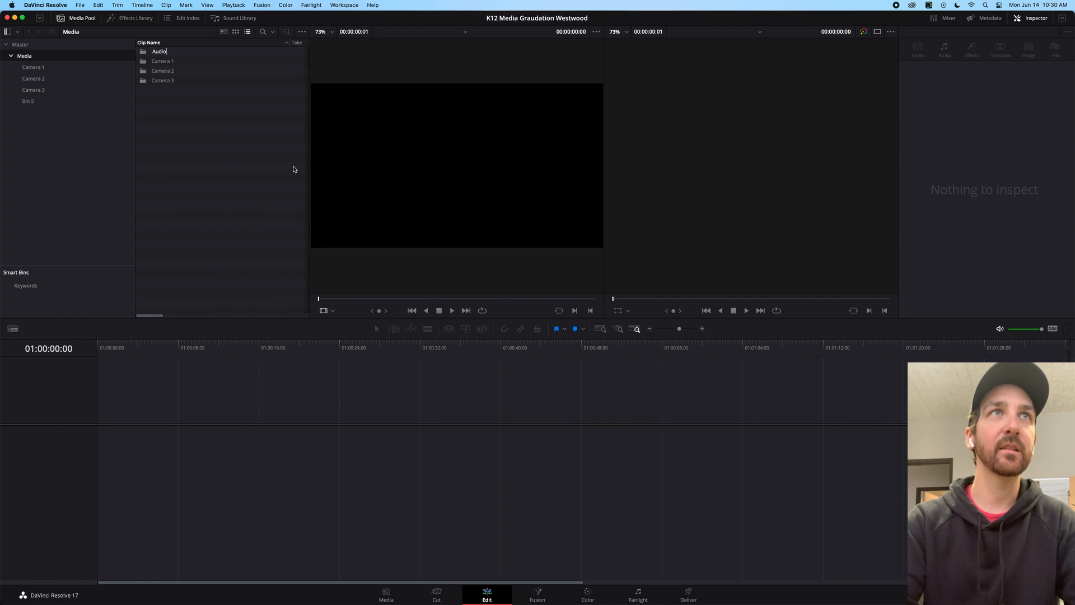
pyautogui.press('Return')
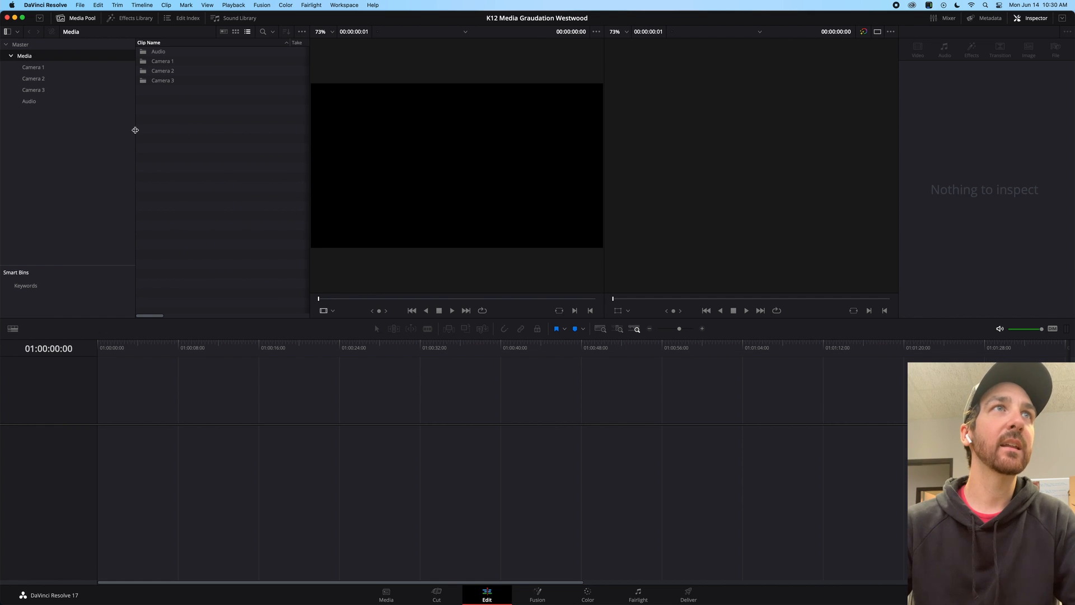
# Open the Camera 1 bin, then switch to Finder and open the graduation project's Media > Videos folder
pyautogui.click(34, 67)
pyautogui.click(35, 78)
pyautogui.click(37, 90)
pyautogui.click(33, 101)
pyautogui.click(34, 67)
pyautogui.moveTo(224, 599)
pyautogui.click(196, 585)
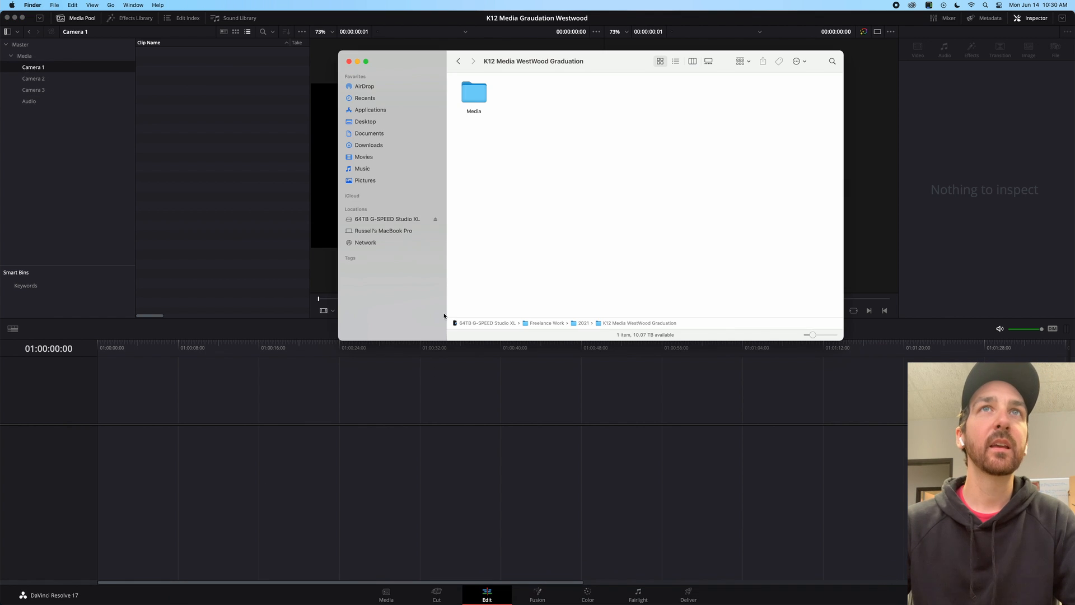
pyautogui.doubleClick(473, 101)
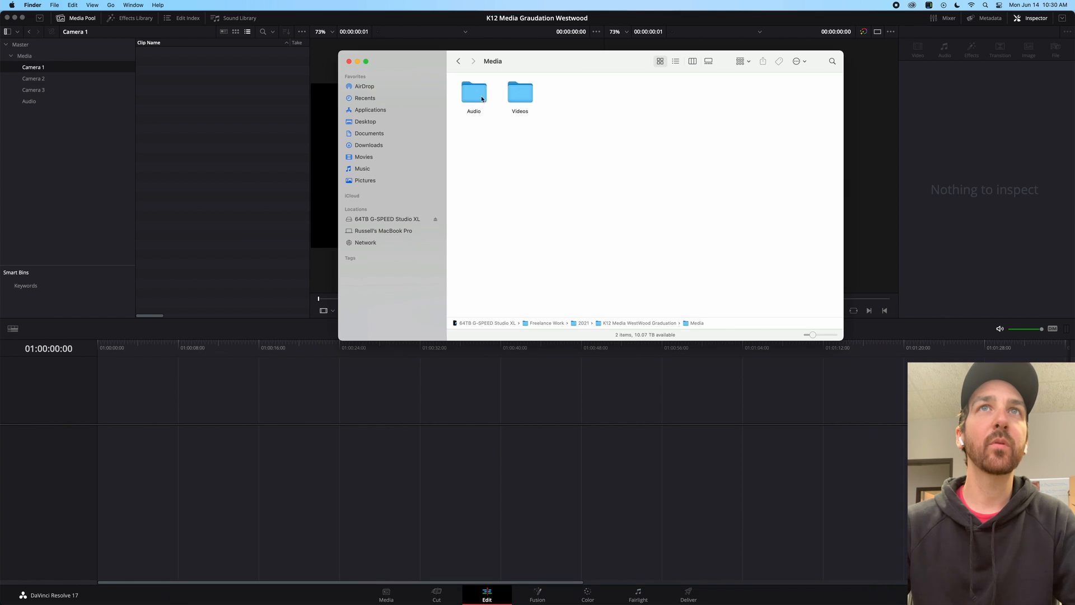
pyautogui.doubleClick(514, 98)
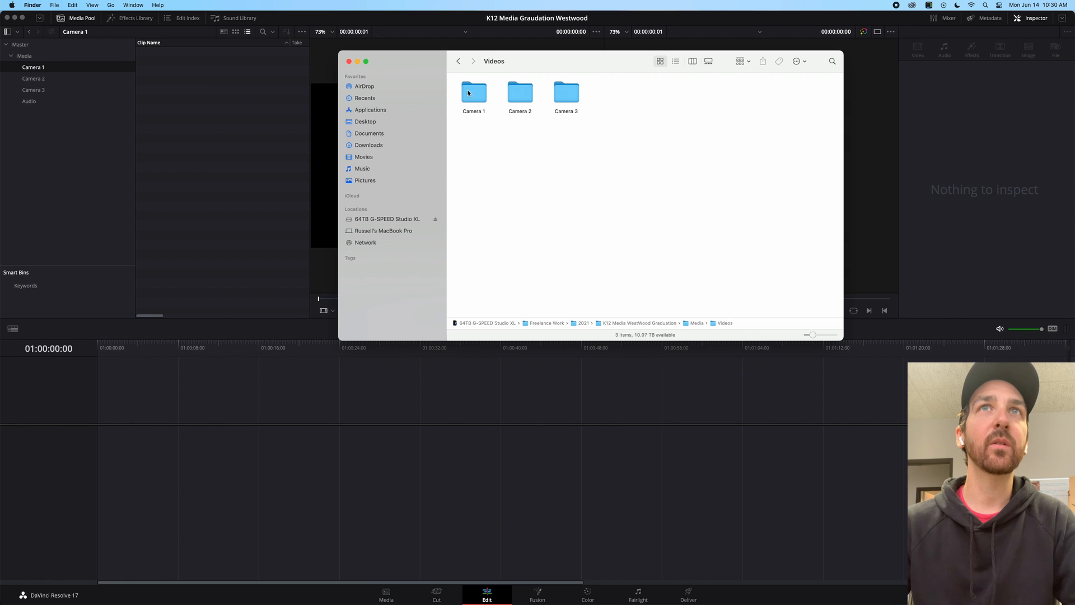
# Import the Camera 1 footage folder into the Camera 1 bin and change the project frame rate to match the clips
pyautogui.moveTo(473, 95); pyautogui.dragTo(209, 84)
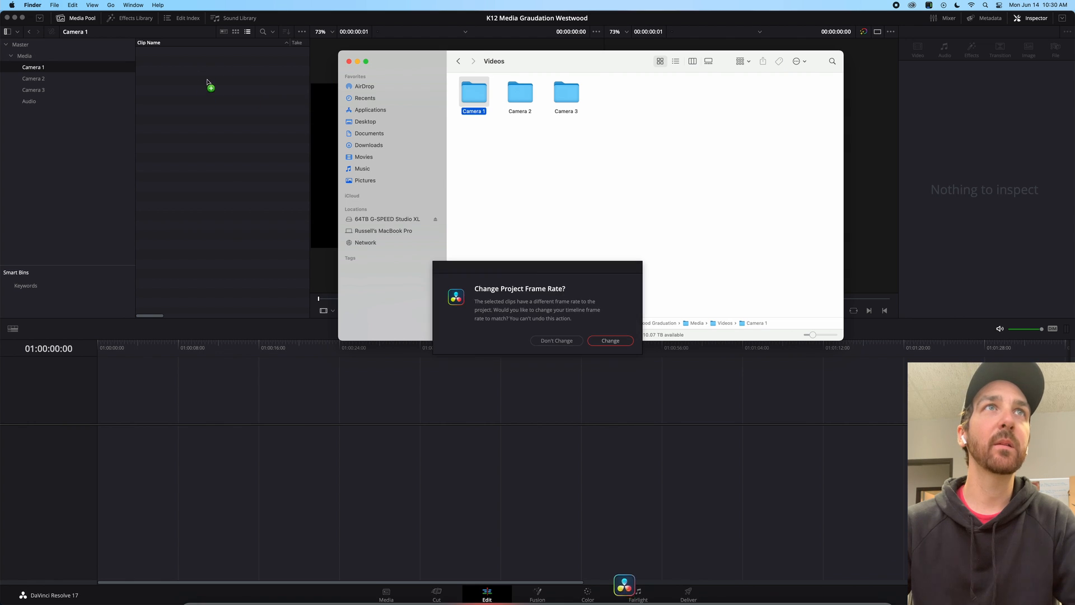
pyautogui.click(574, 312)
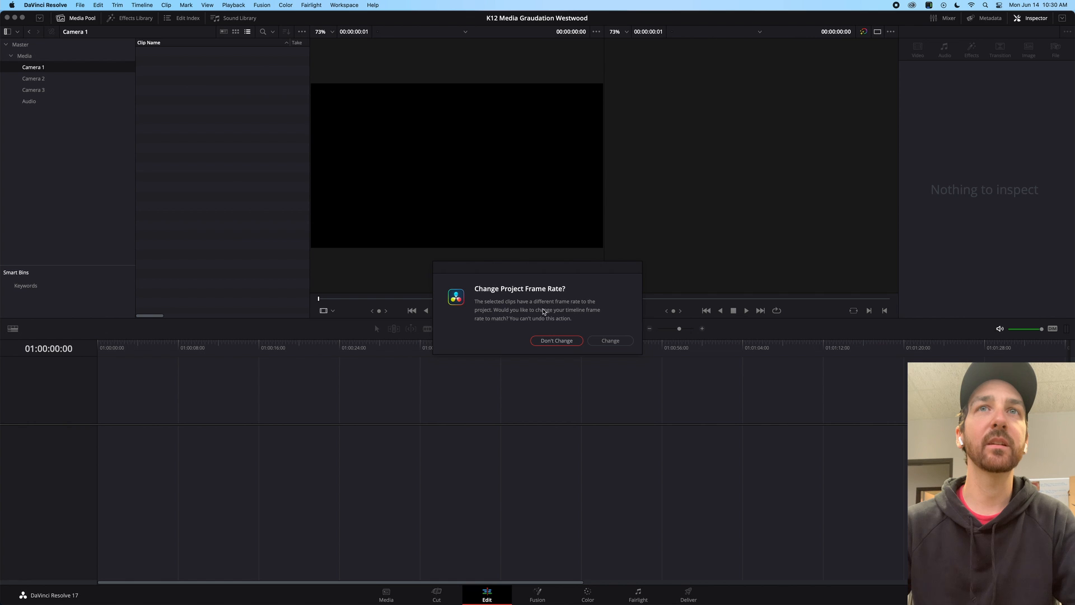
pyautogui.click(612, 340)
# Import 210609-T002_Tr1_D.WAV and 210609-T002_Tr1.WAV from the 210609-T002.TAKE folder into the Audio bin and close the Finder window
pyautogui.click(56, 79)
pyautogui.click(224, 588)
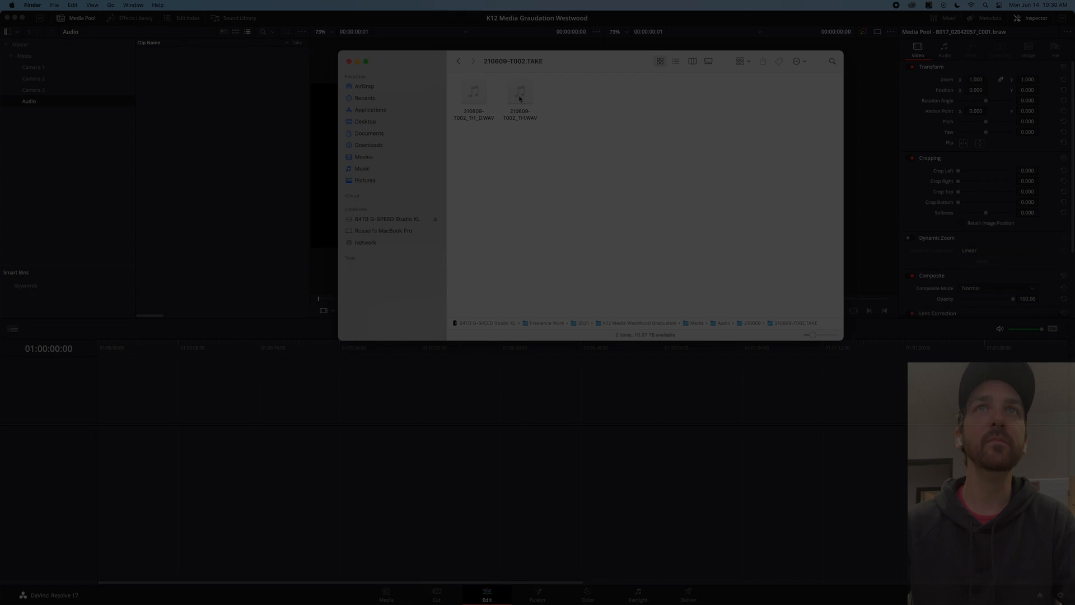
pyautogui.press('super+a')
pyautogui.moveTo(519, 95); pyautogui.dragTo(252, 115)
pyautogui.click(570, 170)
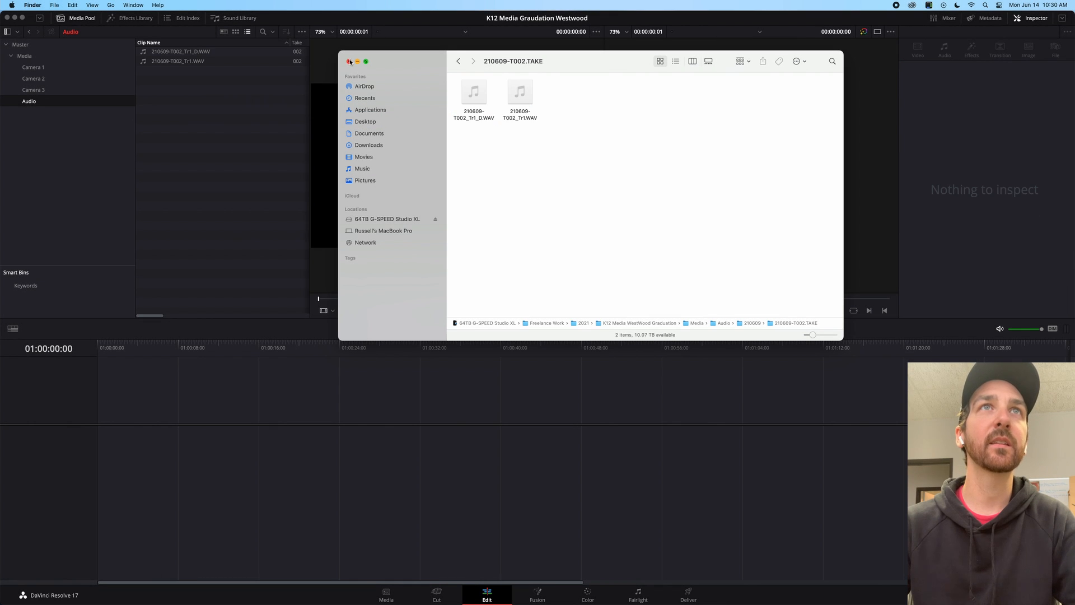
pyautogui.click(349, 61)
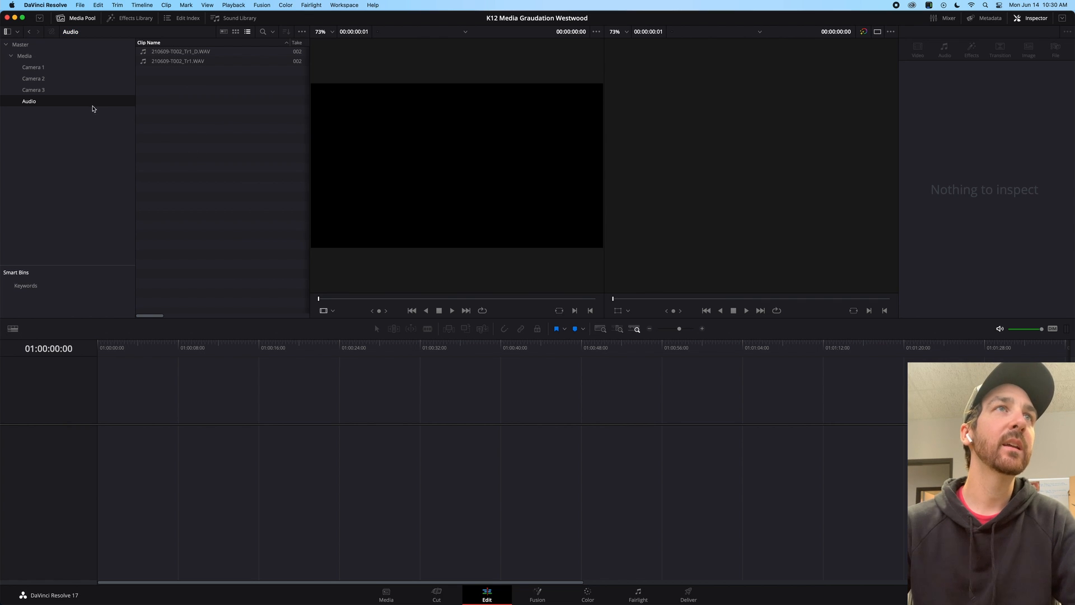
# Move all the .braw clips from the Camera 1, Camera 2 and Camera 3 bins into the Audio bin
pyautogui.click(36, 59)
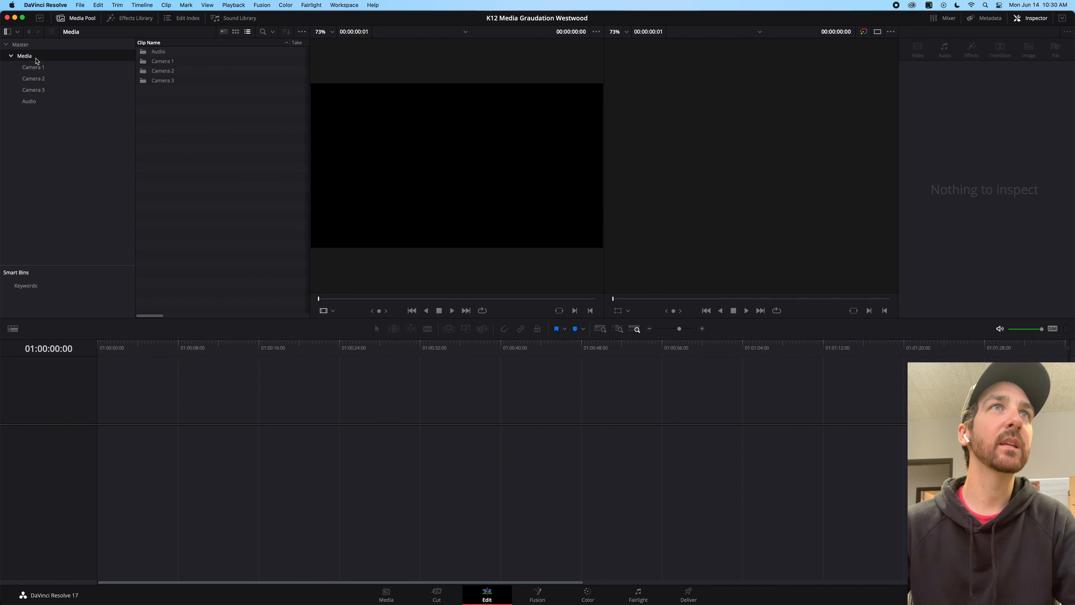
pyautogui.click(37, 67)
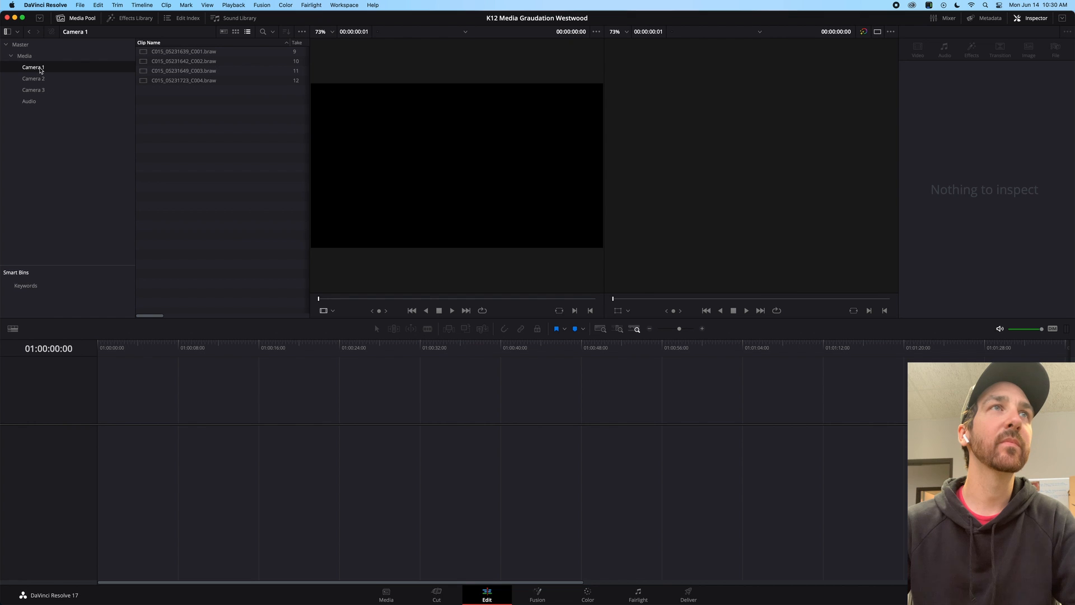
pyautogui.moveTo(196, 121); pyautogui.dragTo(73, 80)
pyautogui.click(33, 79)
pyautogui.moveTo(226, 129); pyautogui.dragTo(169, 52)
pyautogui.moveTo(169, 51); pyautogui.dragTo(39, 90)
pyautogui.click(34, 89)
pyautogui.moveTo(205, 146); pyautogui.dragTo(34, 101)
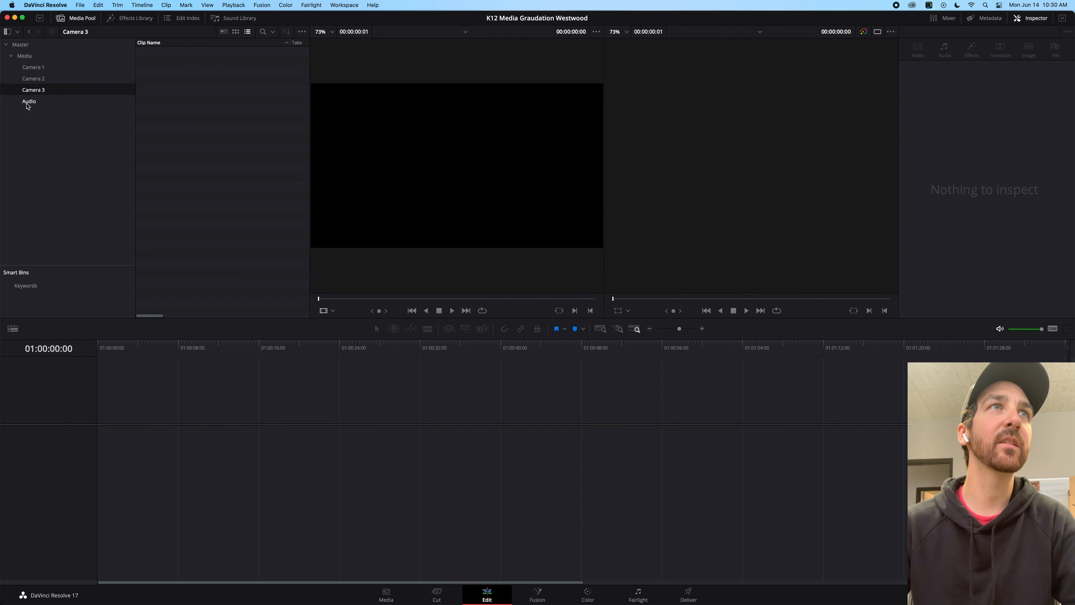
pyautogui.click(29, 101)
pyautogui.moveTo(215, 172); pyautogui.dragTo(181, 147)
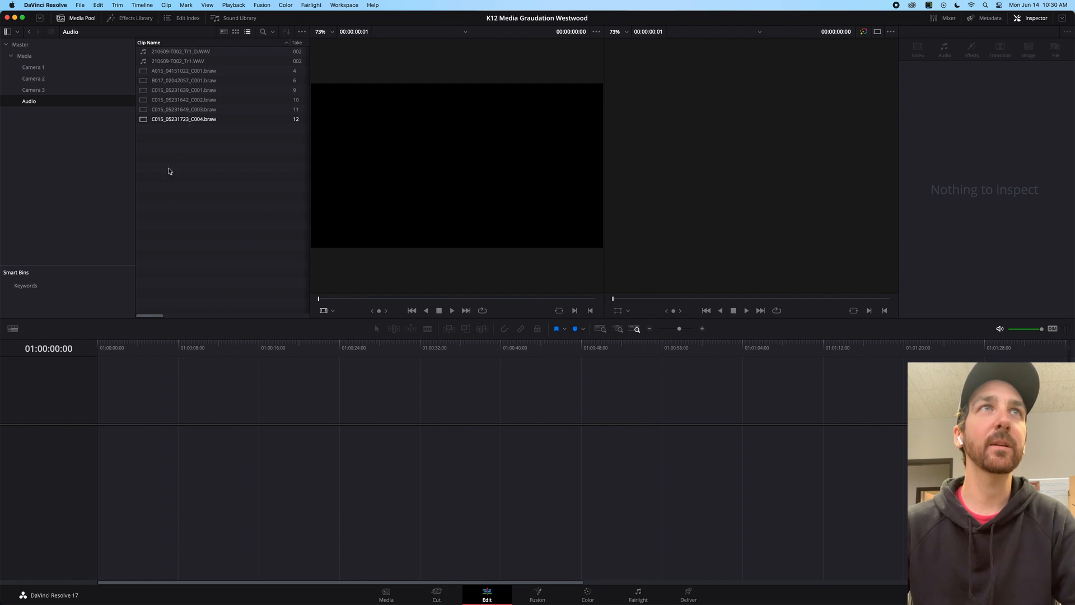
# Create a multicam clip from all the video and audio clips in the Audio bin, with Angle Sync set to Sound
pyautogui.moveTo(183, 158); pyautogui.dragTo(154, 53)
pyautogui.rightClick(178, 85)
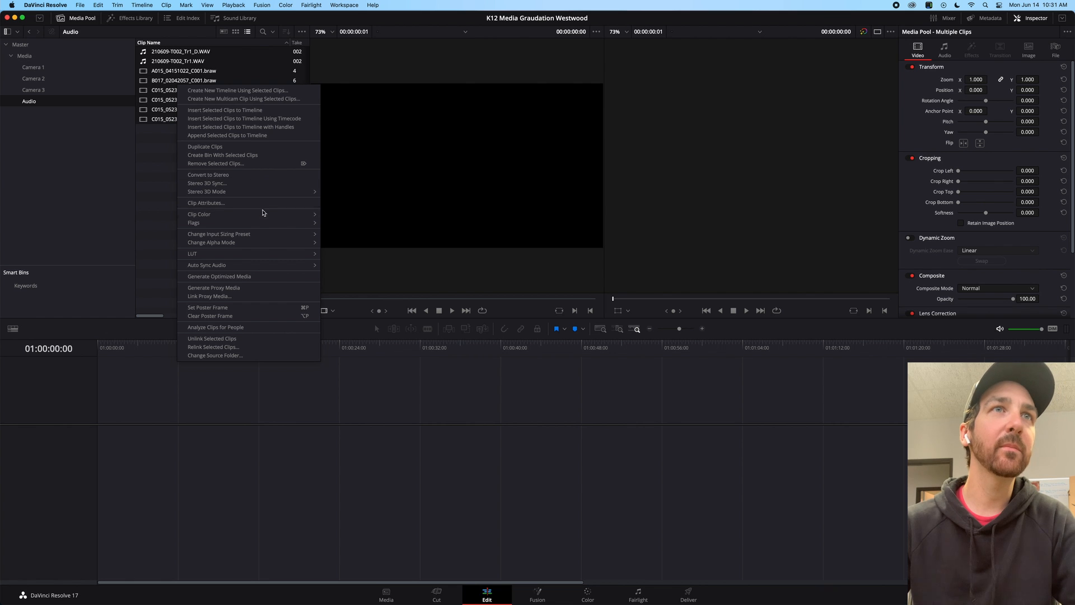
pyautogui.moveTo(268, 255)
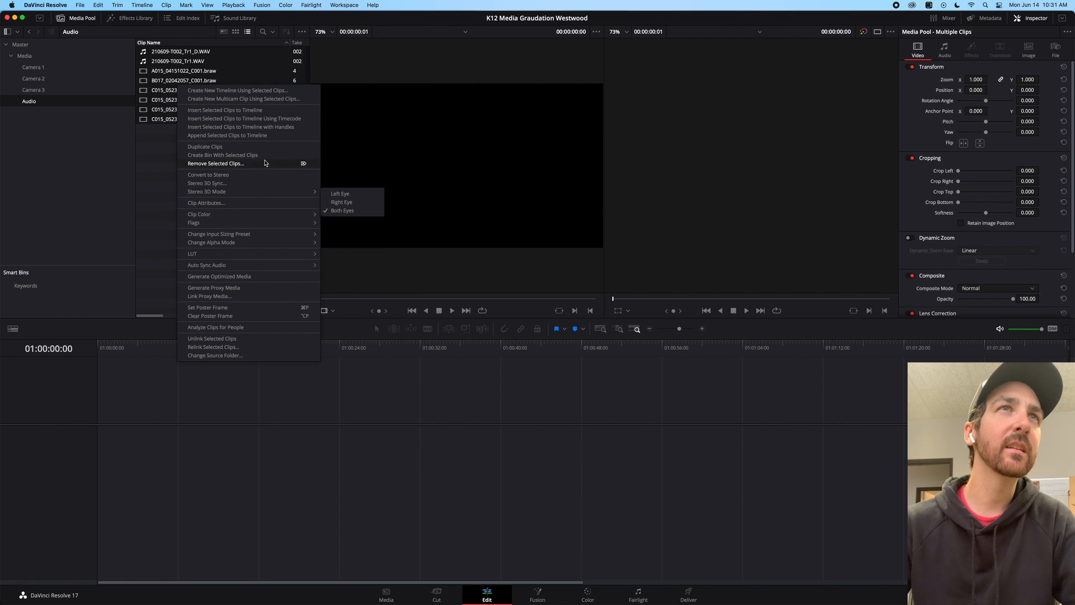
pyautogui.click(274, 101)
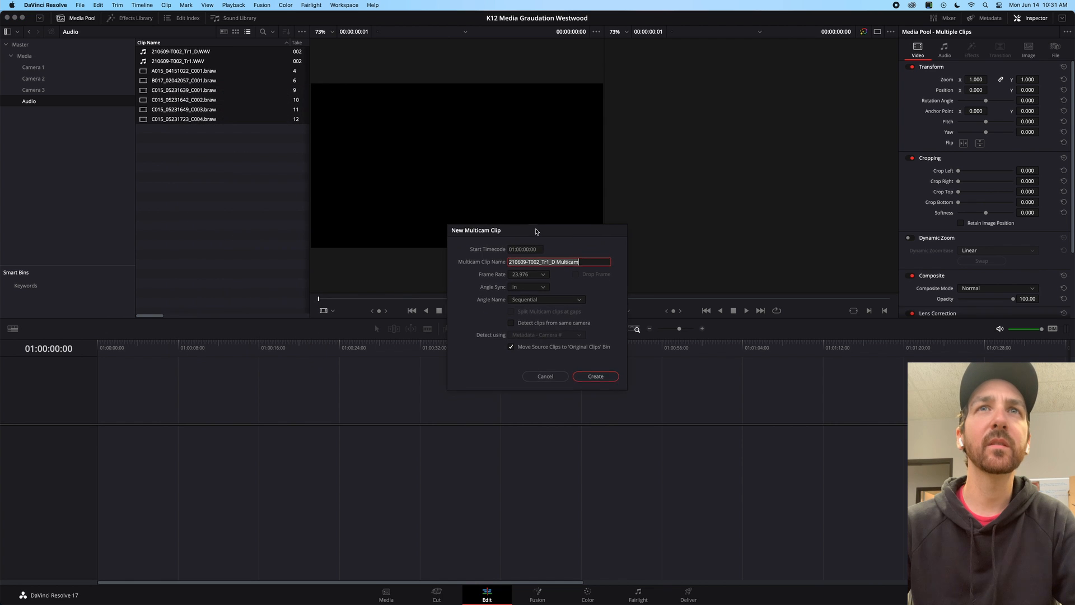
pyautogui.click(481, 171)
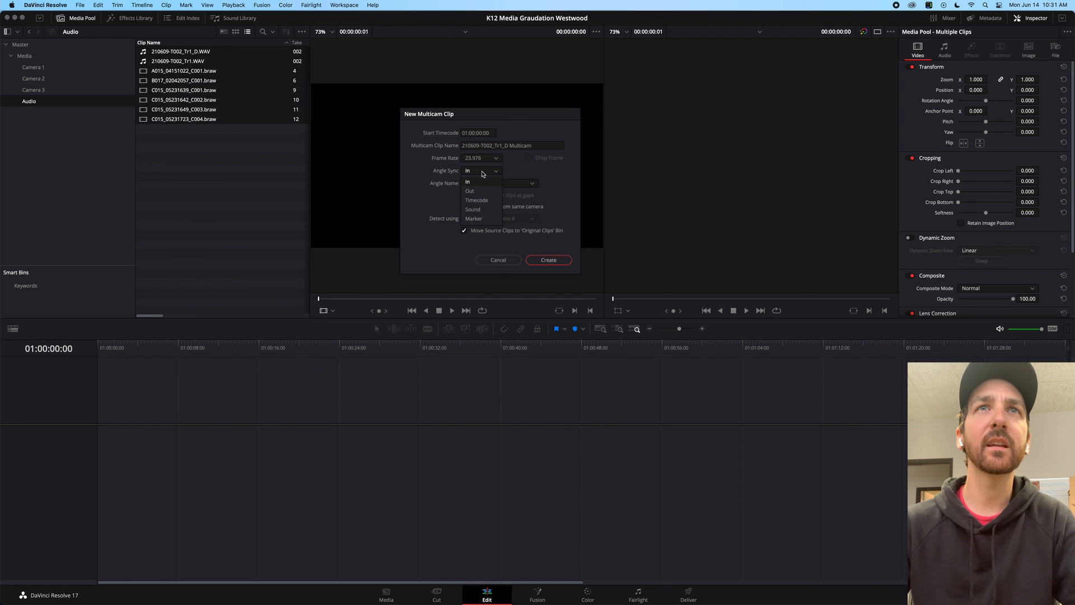
pyautogui.click(483, 200)
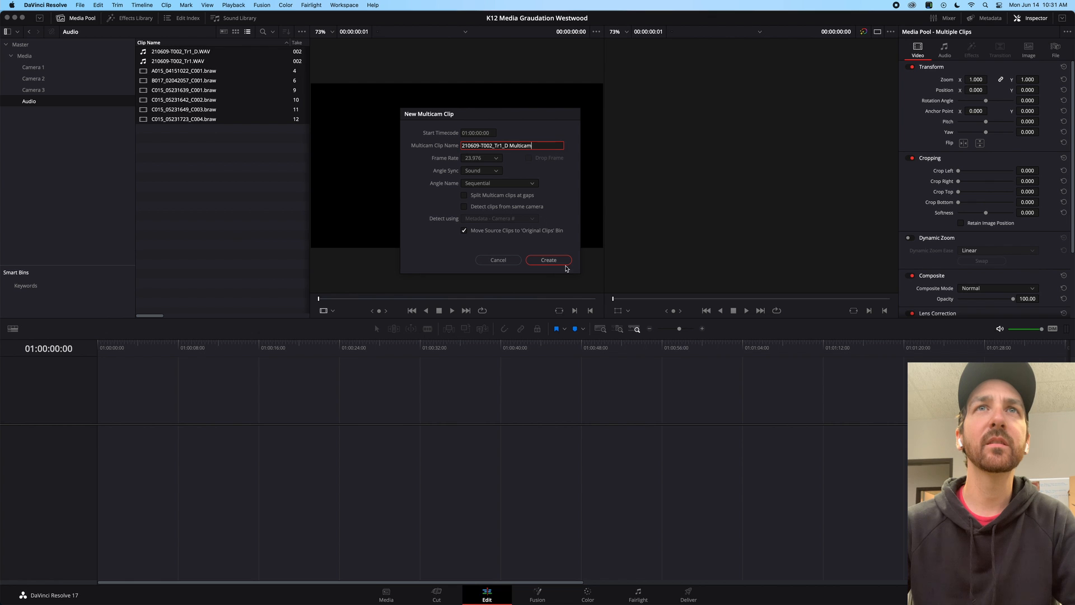
pyautogui.moveTo(545, 143); pyautogui.dragTo(446, 145)
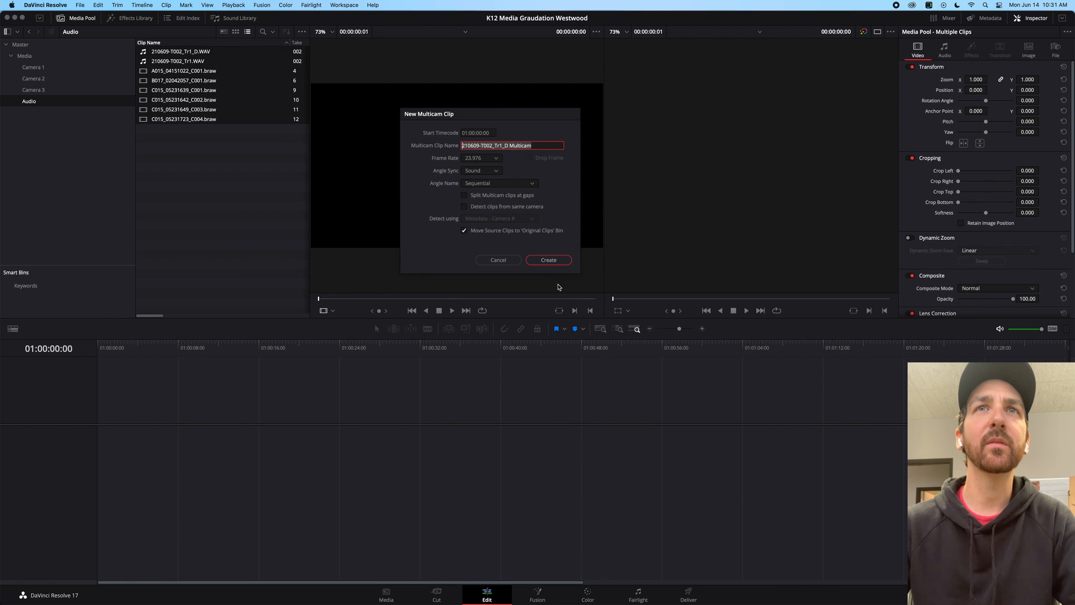
pyautogui.click(548, 260)
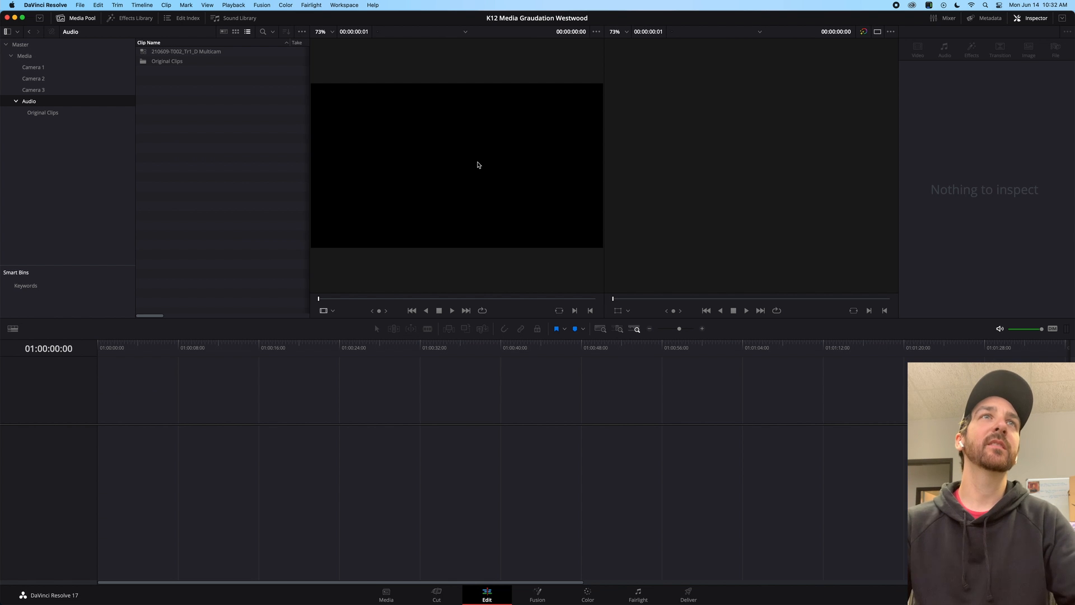
# Preview the new multicam clip's angles in the source viewer and open the clip in the timeline
pyautogui.doubleClick(169, 52)
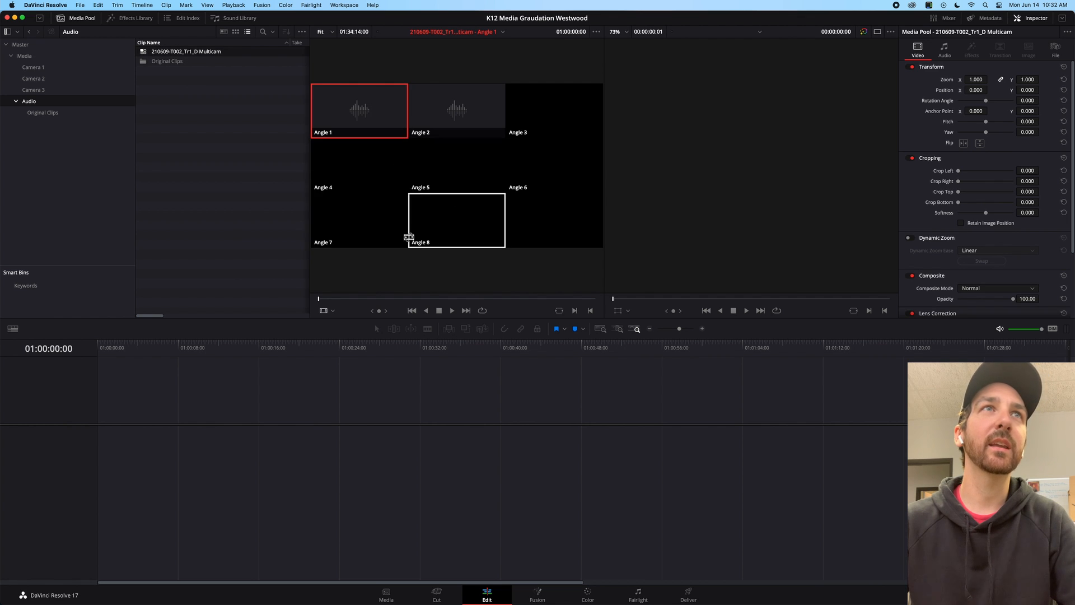
pyautogui.click(192, 98)
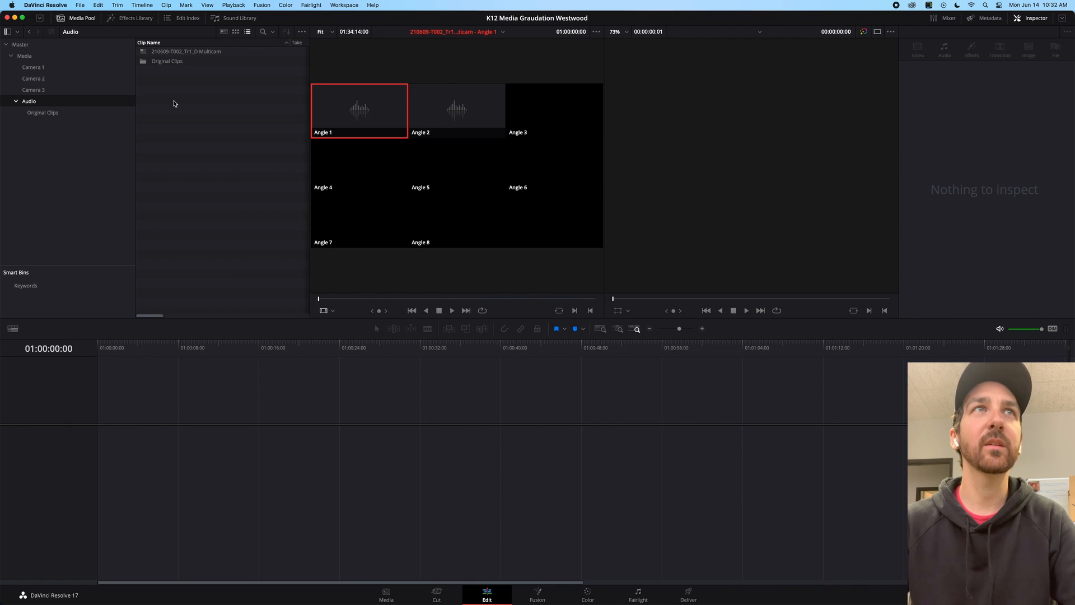
pyautogui.rightClick(165, 53)
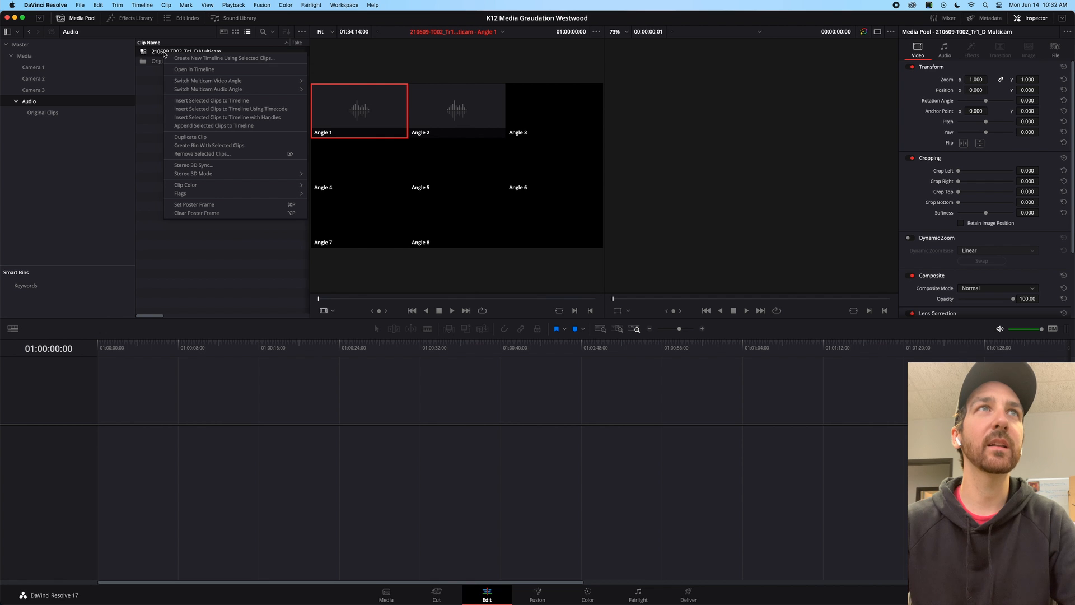
pyautogui.click(193, 69)
# Split the two WAV clips at the start of B017_02042057_C001.braw and ripple delete the audio before that point
pyautogui.click(615, 355)
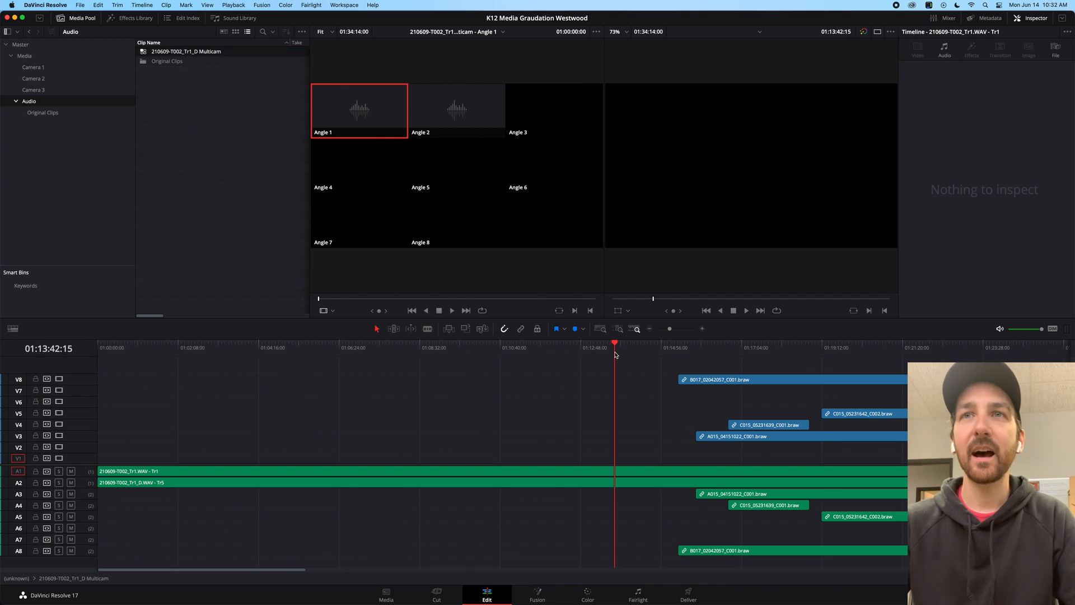
pyautogui.scroll(-5, 615, 355)
pyautogui.scroll(3, 614, 354)
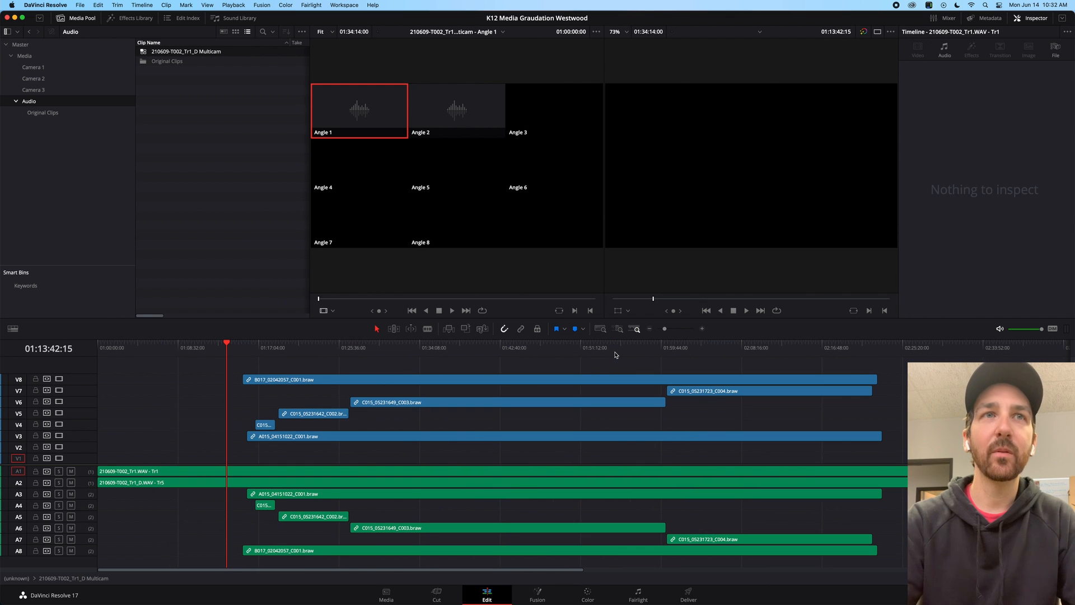
pyautogui.press('Down')
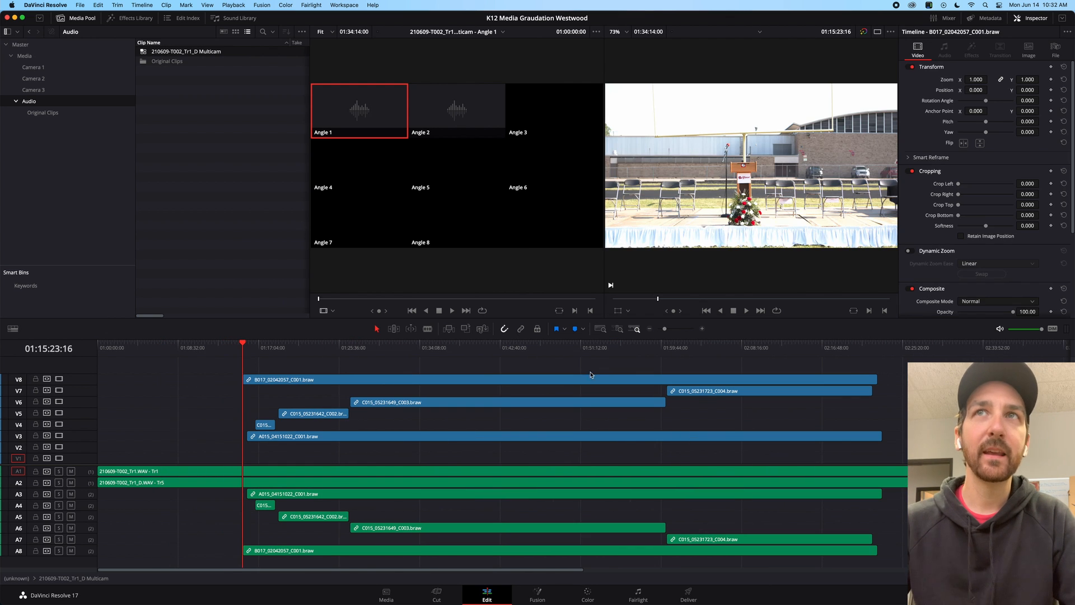
pyautogui.press('super+b')
pyautogui.moveTo(217, 401); pyautogui.dragTo(177, 545)
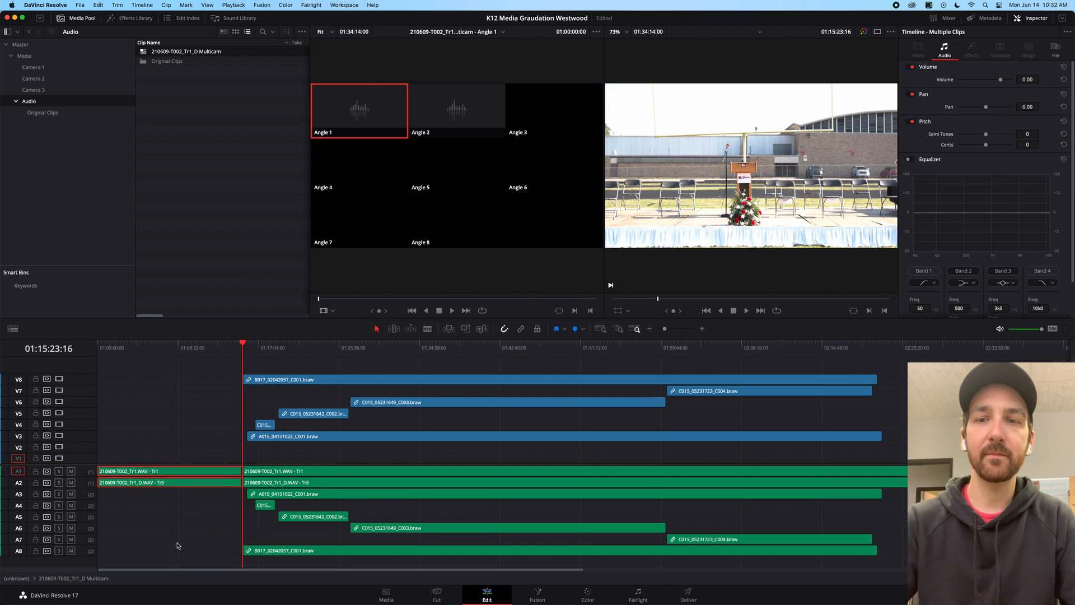
pyautogui.press('Delete')
# Copy all the clips in the multicam timeline, and add and open a bin named Sequences under Master
pyautogui.press('super+a')
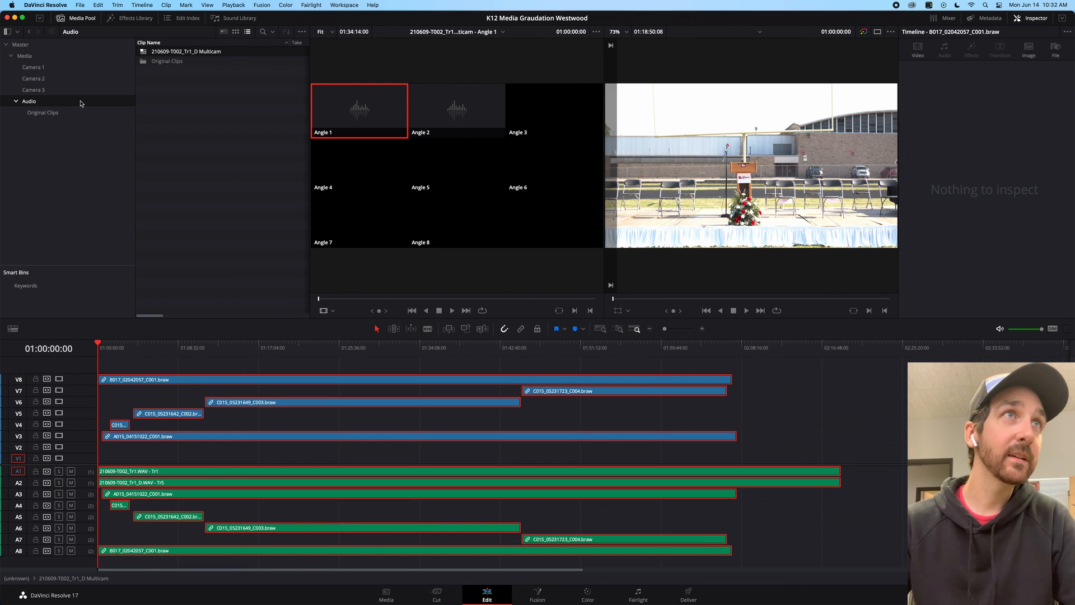
pyautogui.click(12, 55)
pyautogui.click(19, 46)
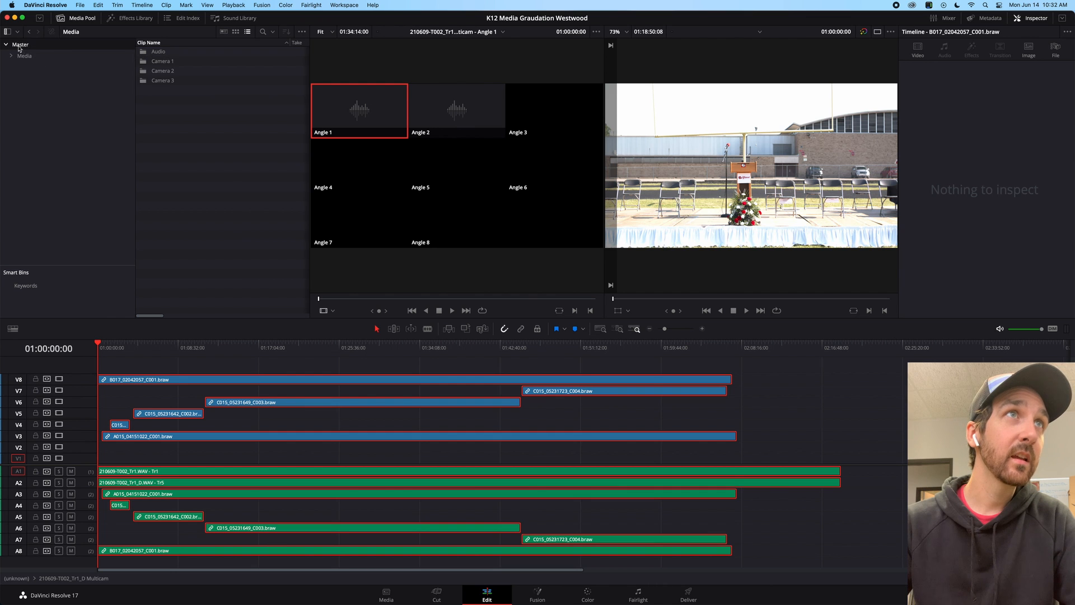
pyautogui.press('super+shift+n')
pyautogui.write('Sequences')
pyautogui.press('Return')
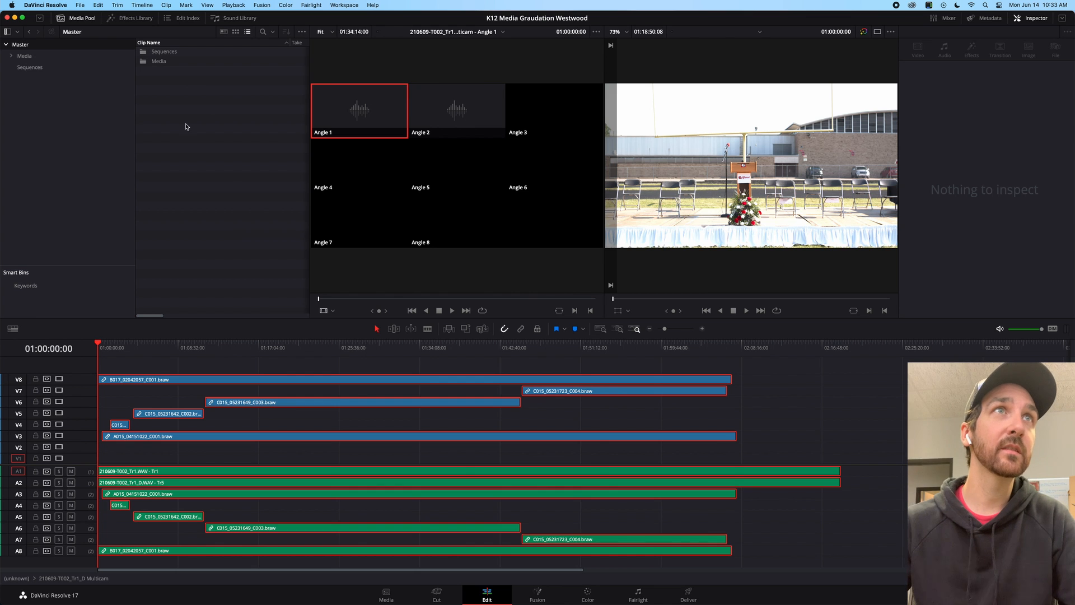
pyautogui.doubleClick(163, 51)
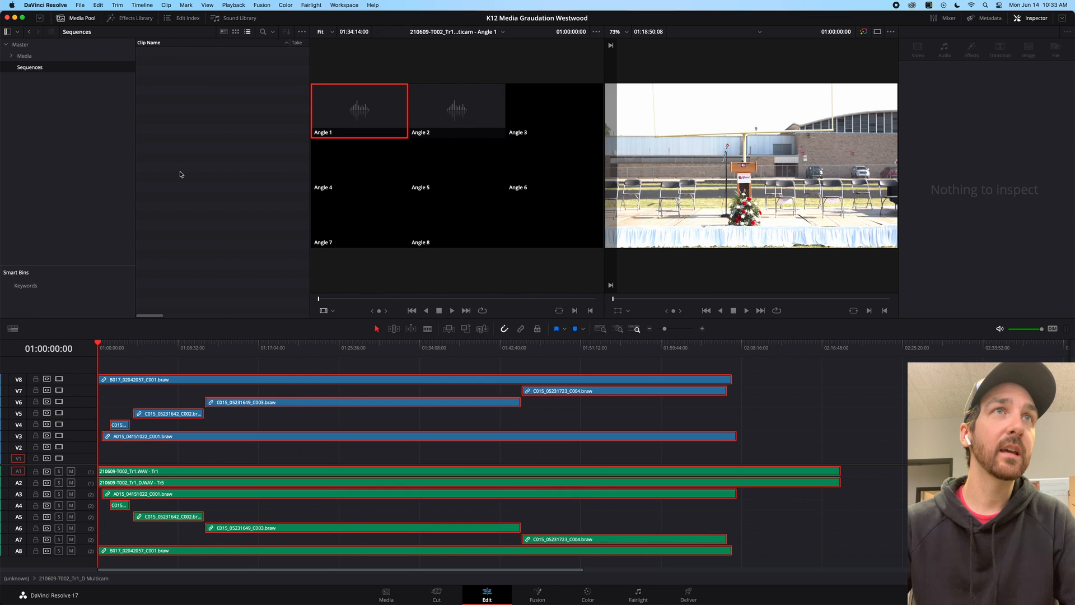
# Create a timeline named Westwood Graduation Timeline with 7 video tracks and 9 mono audio tracks, and paste the copied clips into it
pyautogui.press('super+n')
pyautogui.write('Westwood Graduation Timeline')
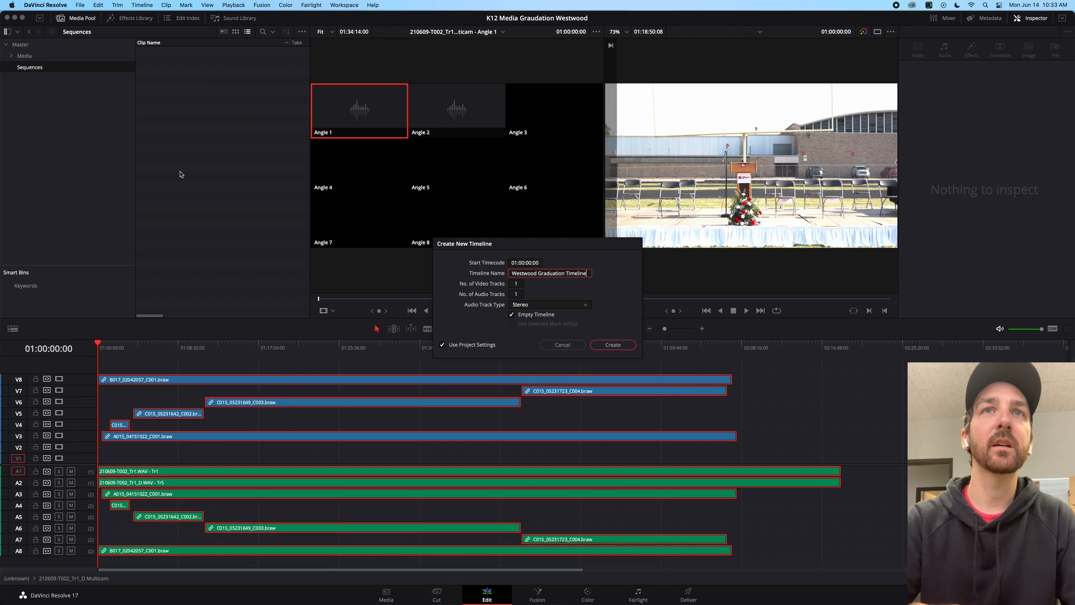
pyautogui.moveTo(520, 286); pyautogui.dragTo(527, 283)
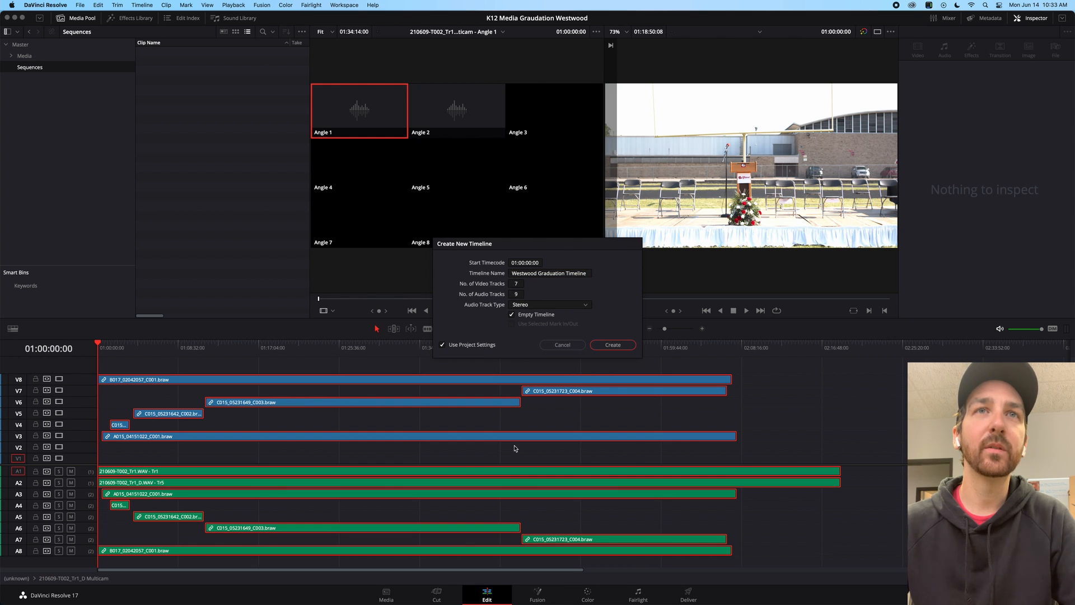
pyautogui.click(532, 305)
pyautogui.click(532, 315)
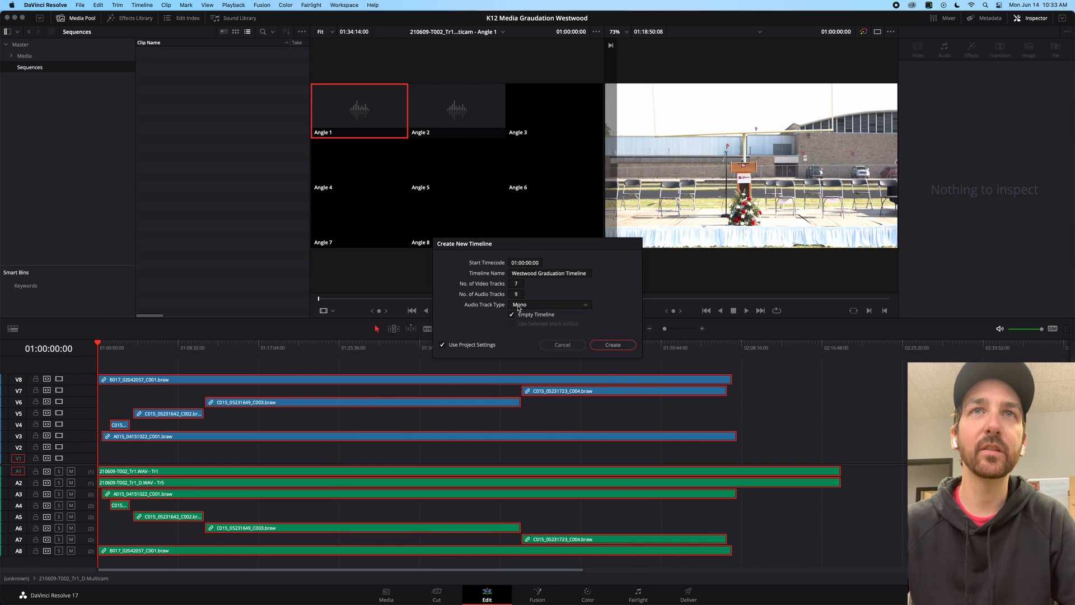
pyautogui.click(614, 345)
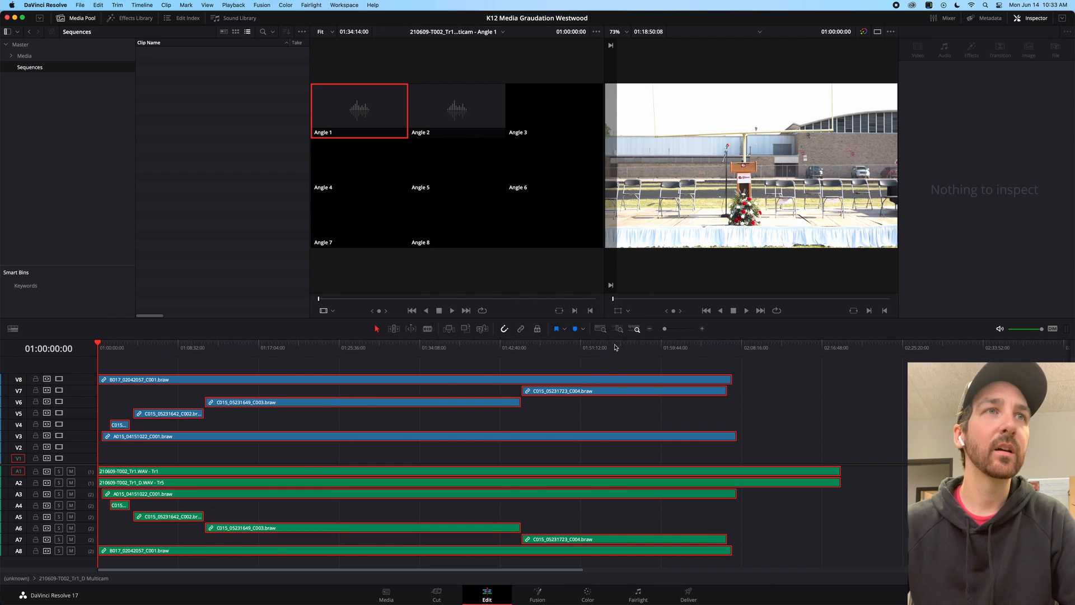
pyautogui.hotkey('ctrl', 'v')
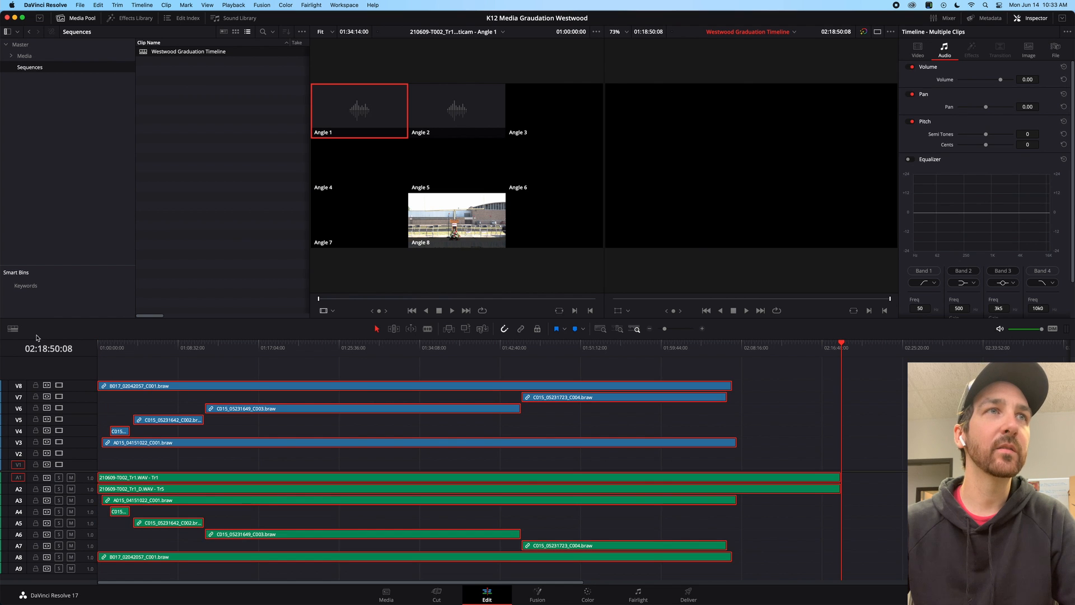
# Scrub through the pasted footage with the volume raised, and check the B017_02042057_C001.braw clip in the source viewer
pyautogui.moveTo(165, 352); pyautogui.dragTo(229, 351)
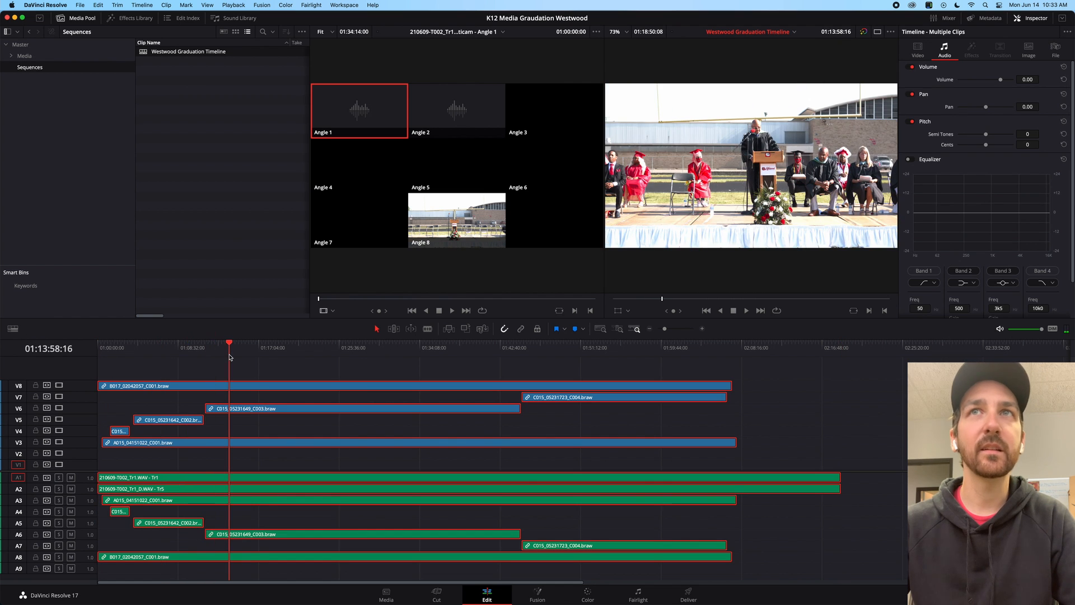
pyautogui.click(202, 121)
pyautogui.click(163, 53)
pyautogui.click(161, 96)
pyautogui.doubleClick(245, 386)
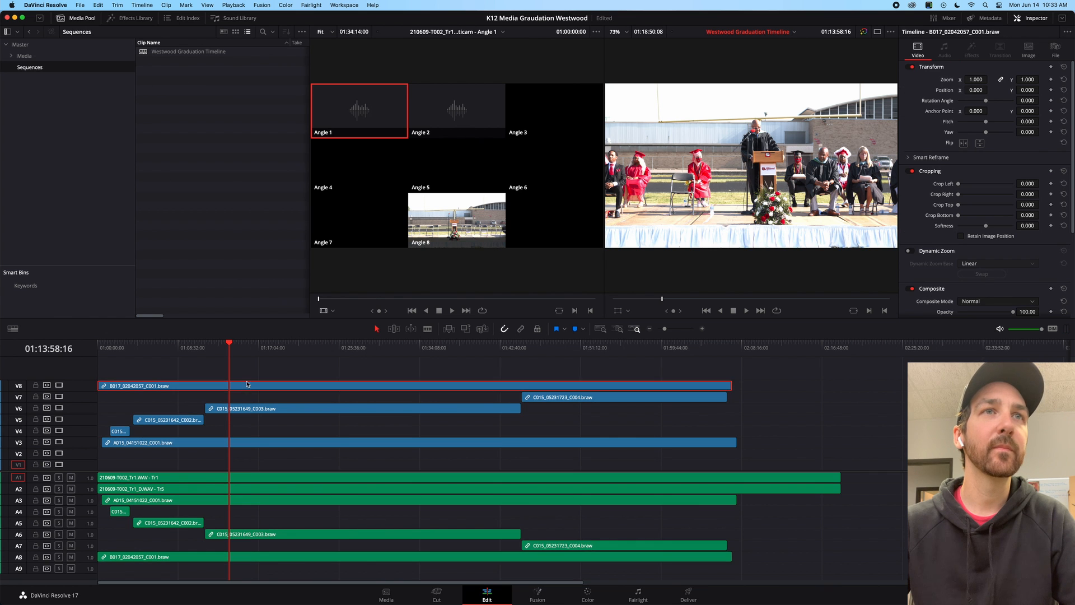
pyautogui.moveTo(521, 356); pyautogui.dragTo(644, 358)
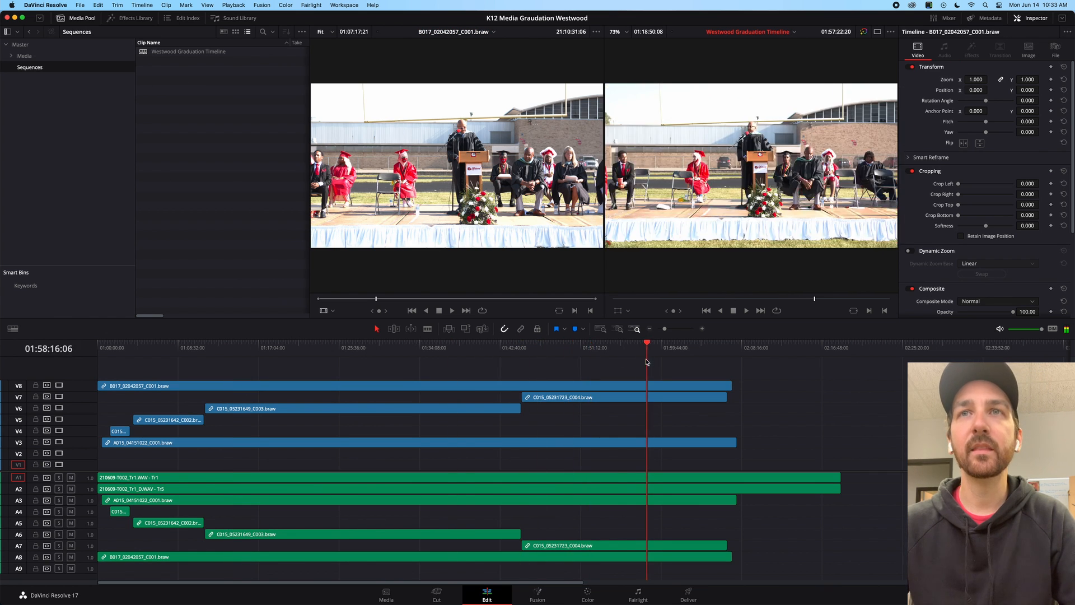
pyautogui.press('XF86AudioRaiseVolume')
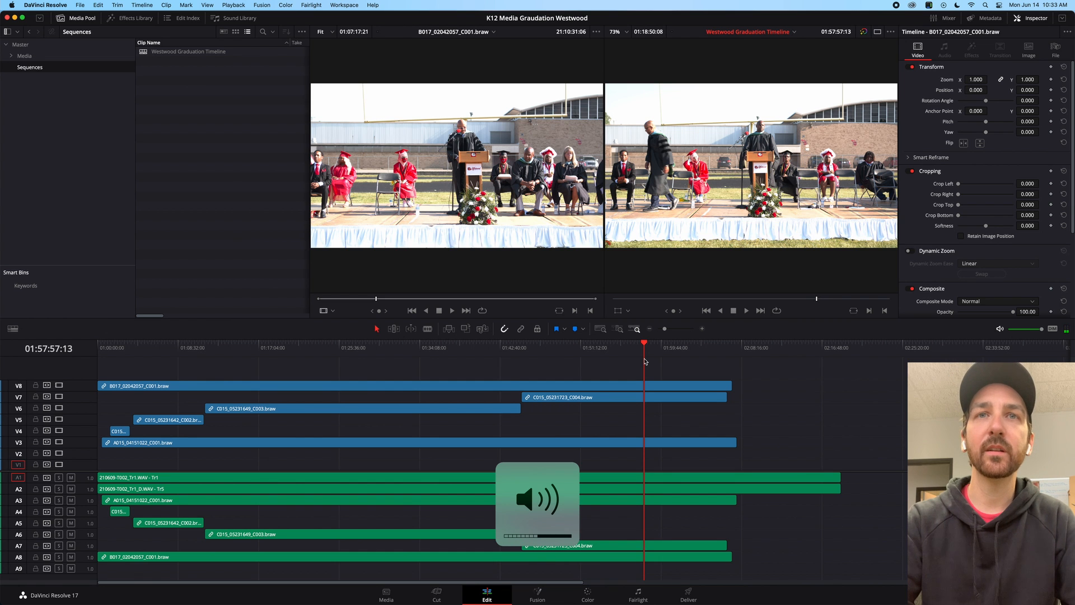
pyautogui.moveTo(644, 353); pyautogui.dragTo(236, 372)
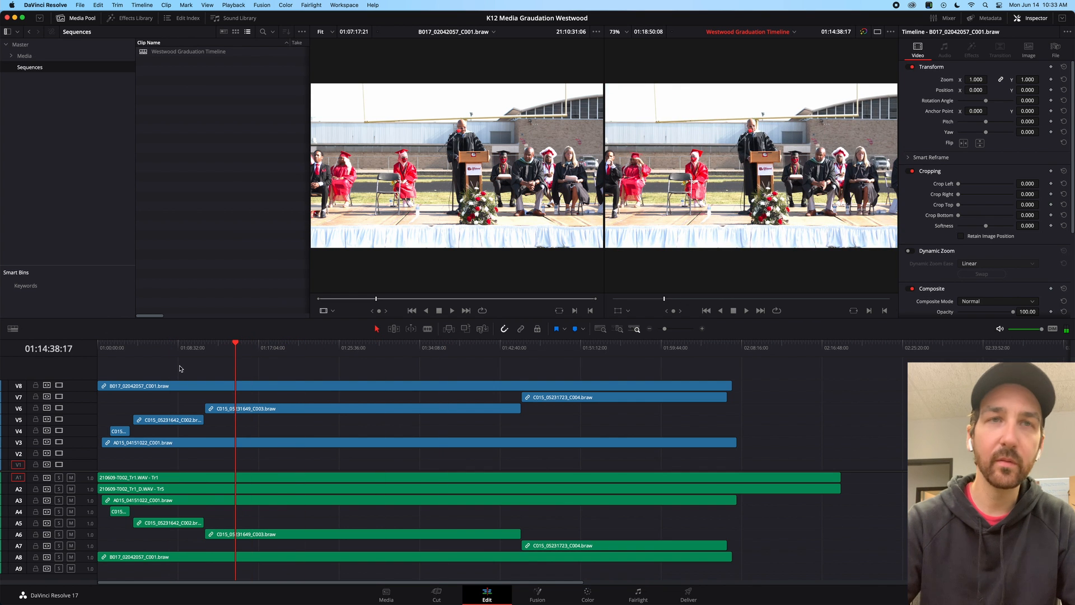
pyautogui.press('Home')
pyautogui.moveTo(173, 389); pyautogui.dragTo(162, 463)
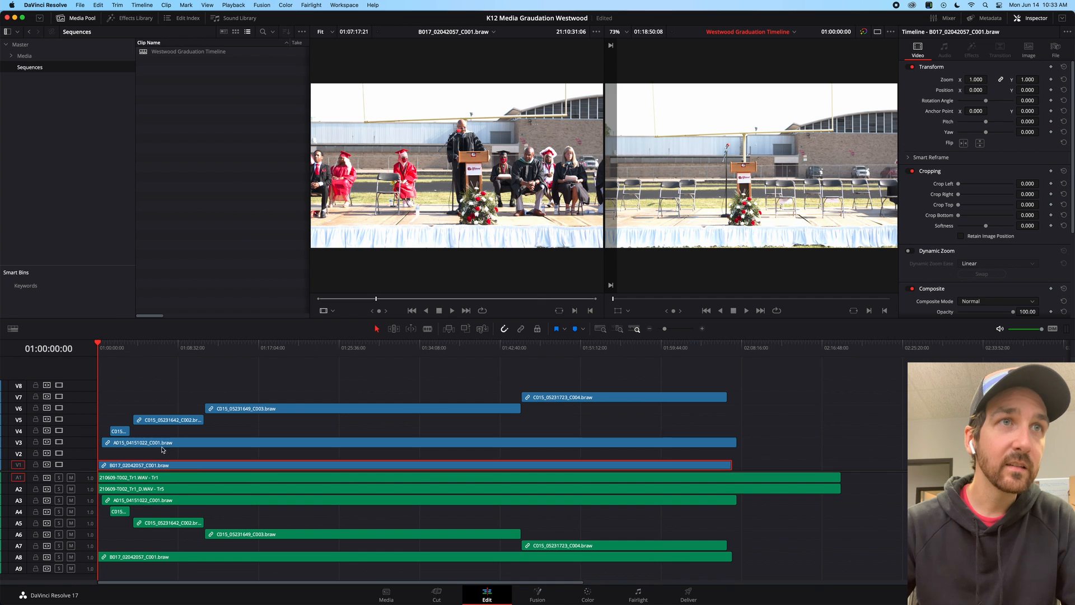
pyautogui.press('super+z')
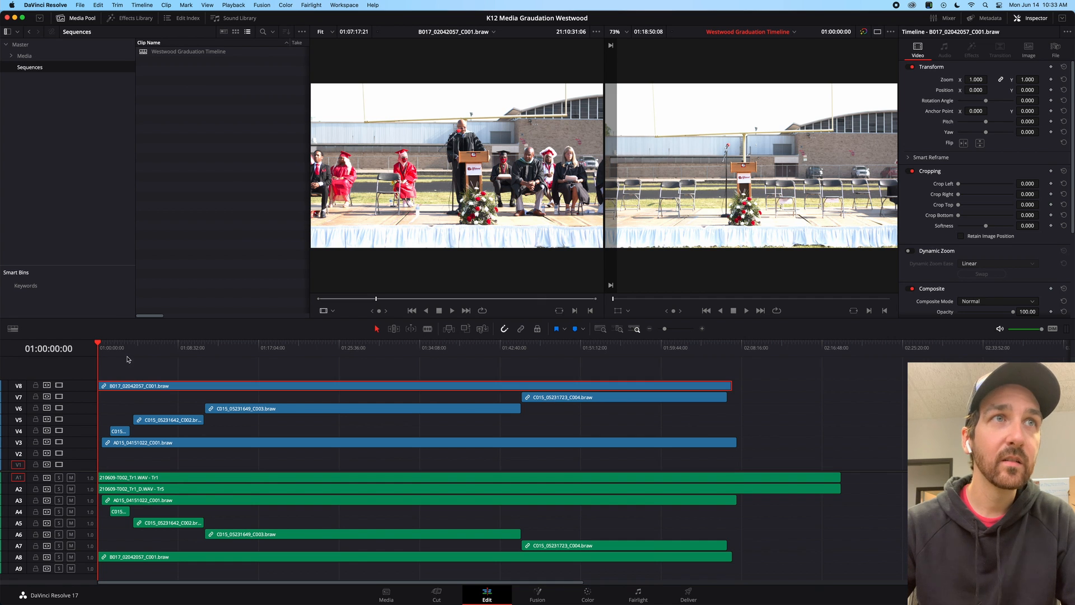
# Move the B017_02042057_C001.braw video clip from track V8 down to V1, keeping its start at the beginning of the timeline
pyautogui.press('super+equal')
pyautogui.press('super+equal')
pyautogui.press('super+equal')
pyautogui.press('super+equal')
pyautogui.press('super+equal')
pyautogui.press('super+equal')
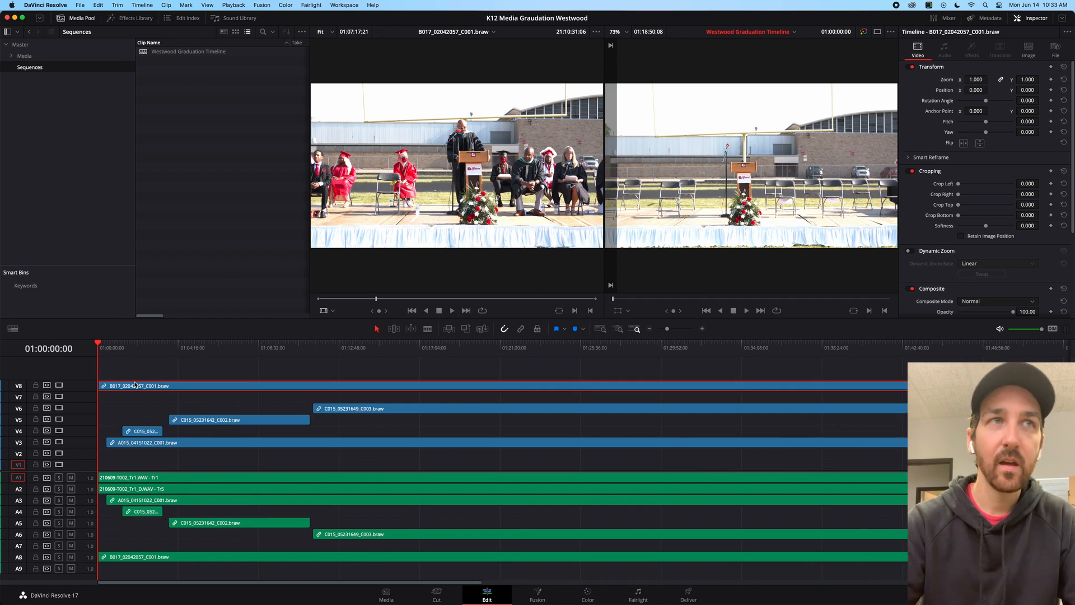
pyautogui.press('super+equal')
pyautogui.moveTo(134, 385); pyautogui.dragTo(124, 479)
# Shift all the video clips above V1 down one track together, placing A015_04151022_C001.braw on V2 without changing their timing
pyautogui.press('super+minus')
pyautogui.press('super+minus')
pyautogui.press('super+minus')
pyautogui.press('super+minus')
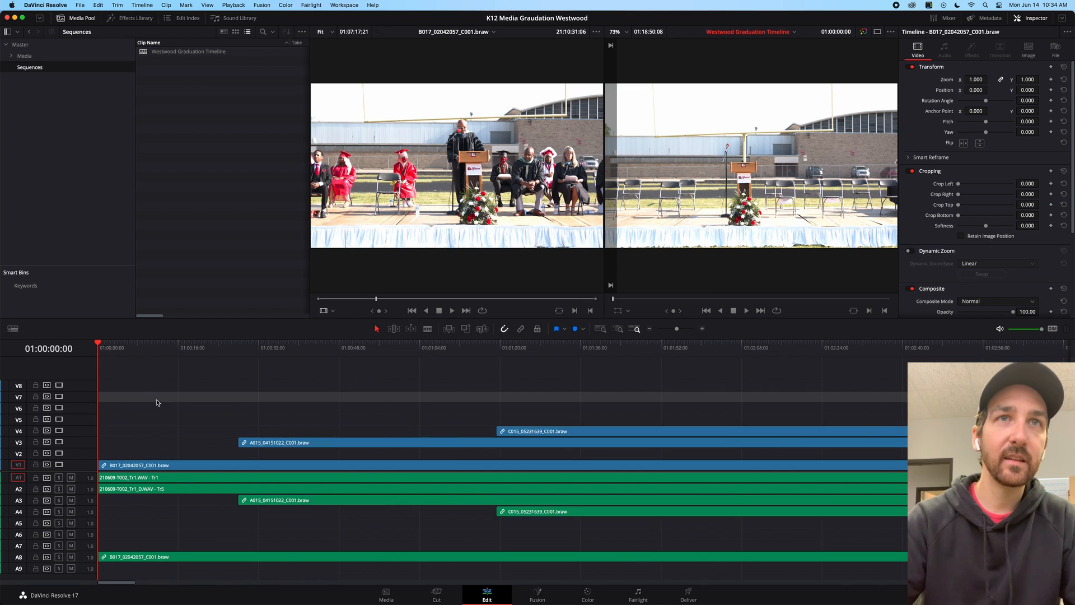
pyautogui.press('Down')
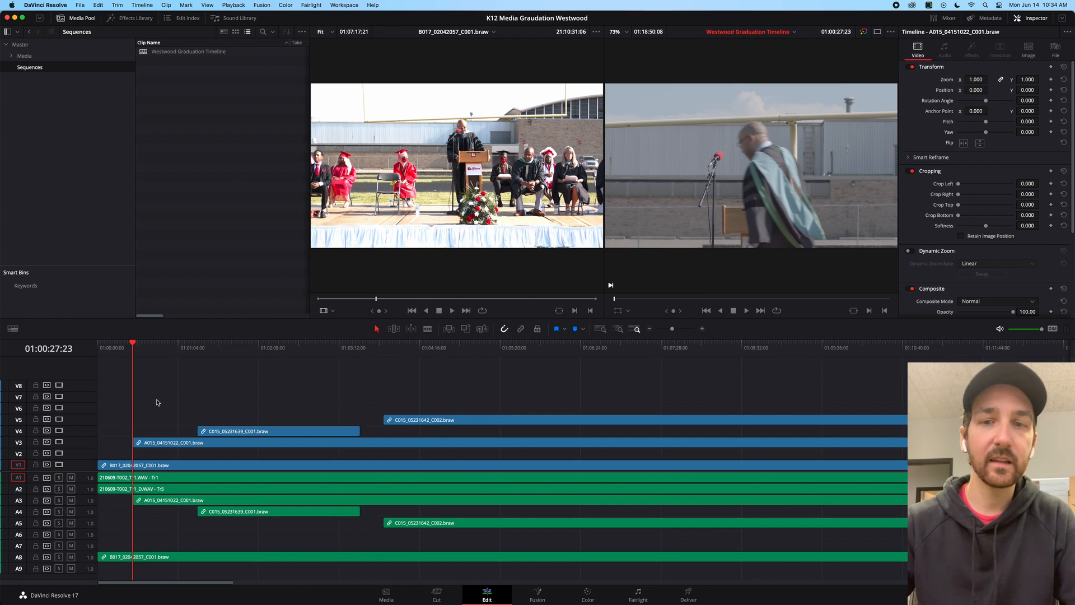
pyautogui.press('super+minus')
pyautogui.press('super+minus')
pyautogui.press('super+minus')
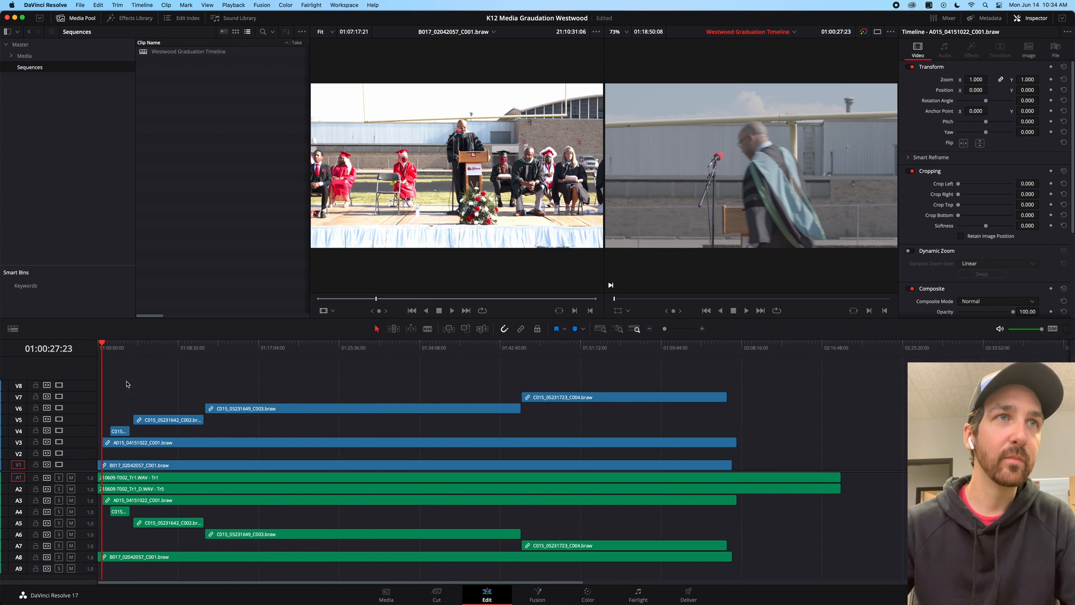
pyautogui.moveTo(116, 389); pyautogui.dragTo(652, 452)
pyautogui.press('super+equal')
pyautogui.press('super+equal')
pyautogui.press('super+equal')
pyautogui.press('super+equal')
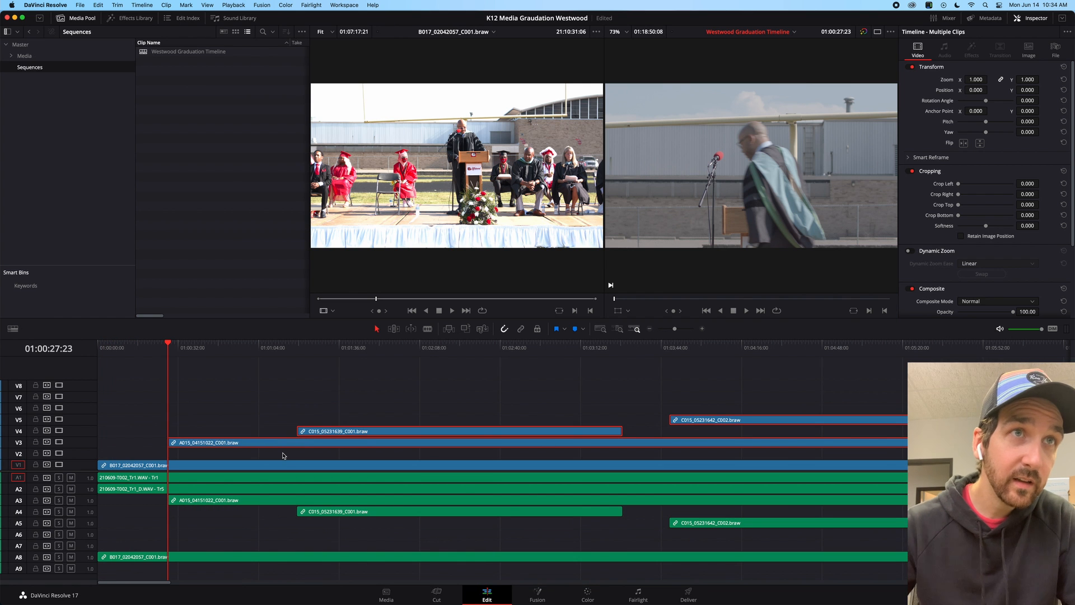
pyautogui.moveTo(274, 447); pyautogui.dragTo(275, 459)
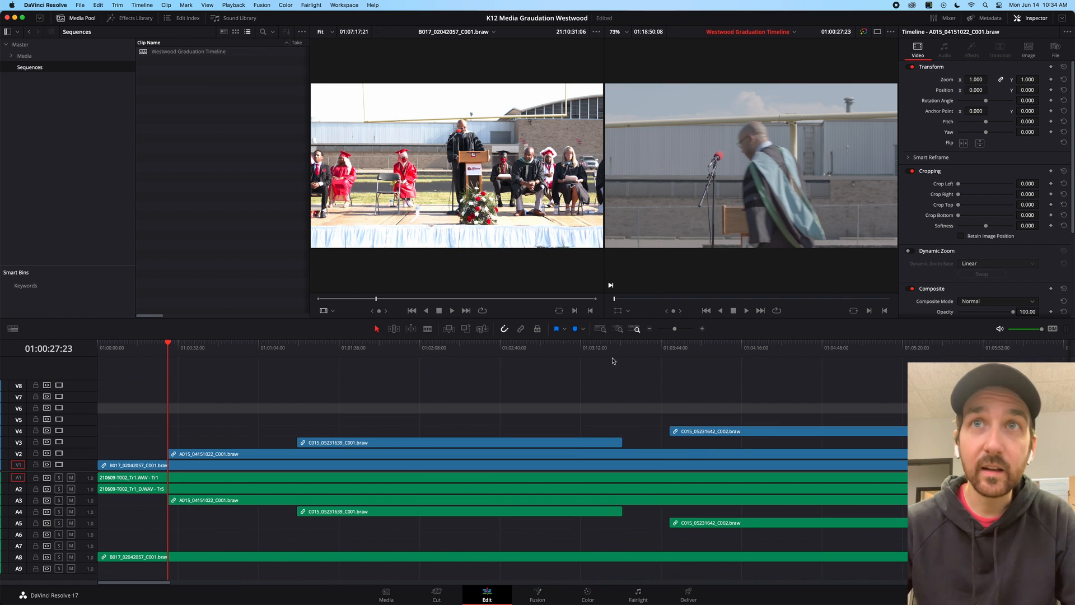
# Move the remaining C015 video clips down onto track V3 and trim the longer clips to the end of C015_05231723_C004.braw
pyautogui.click(690, 346)
pyautogui.press('Up')
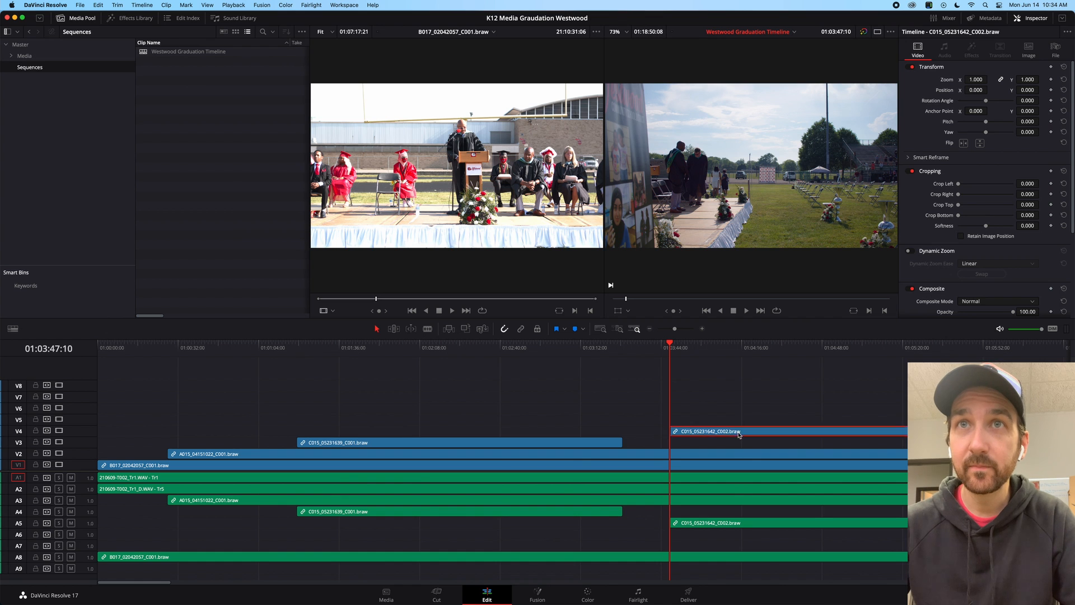
pyautogui.moveTo(739, 434); pyautogui.dragTo(738, 446)
pyautogui.press('Down')
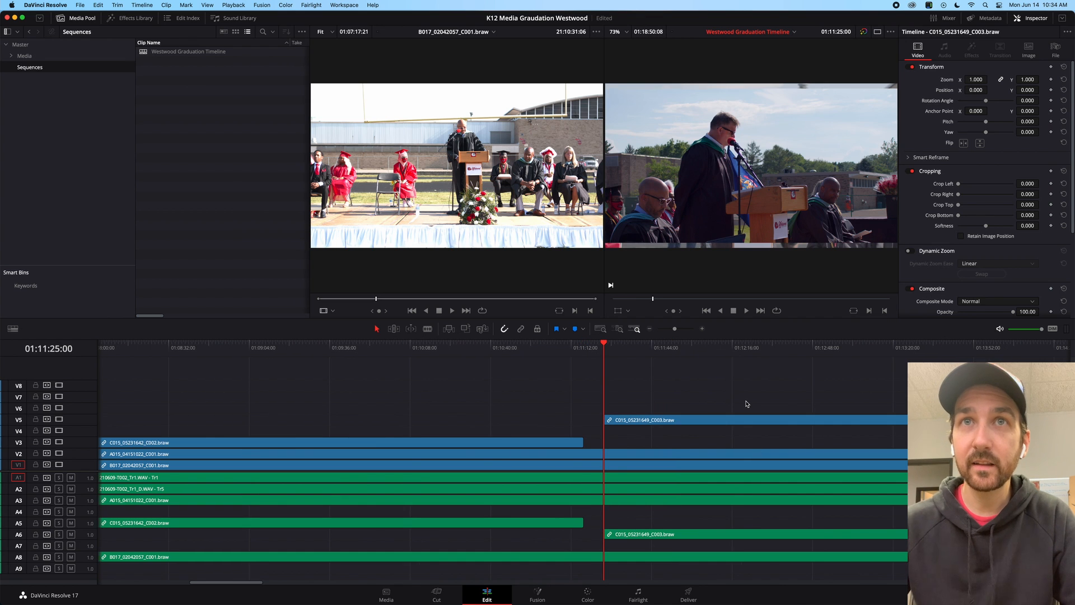
pyautogui.moveTo(710, 422); pyautogui.dragTo(712, 443)
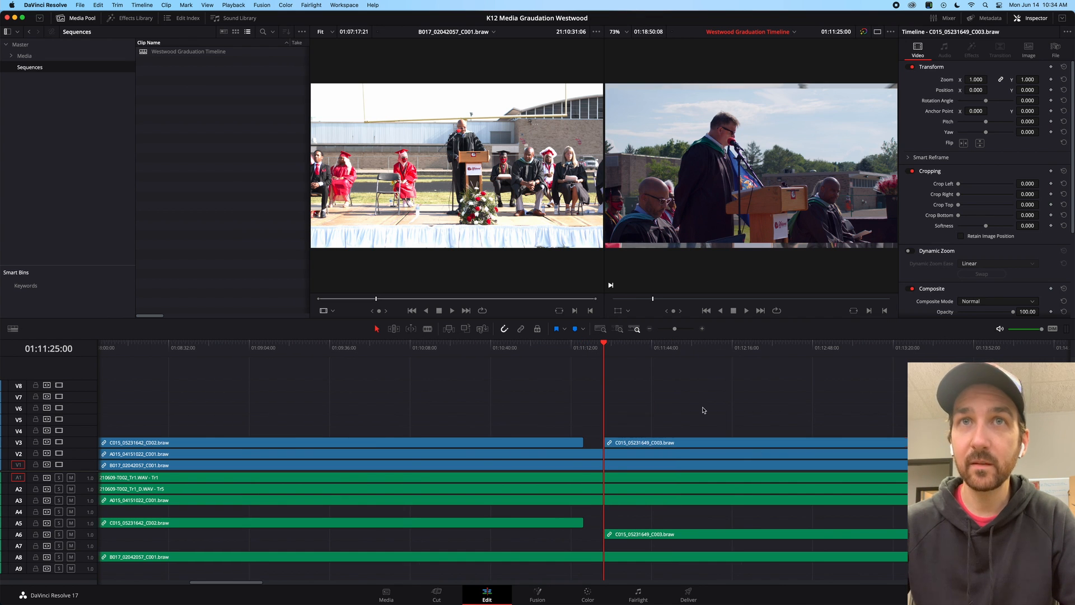
pyautogui.press('Down')
pyautogui.press('Down')
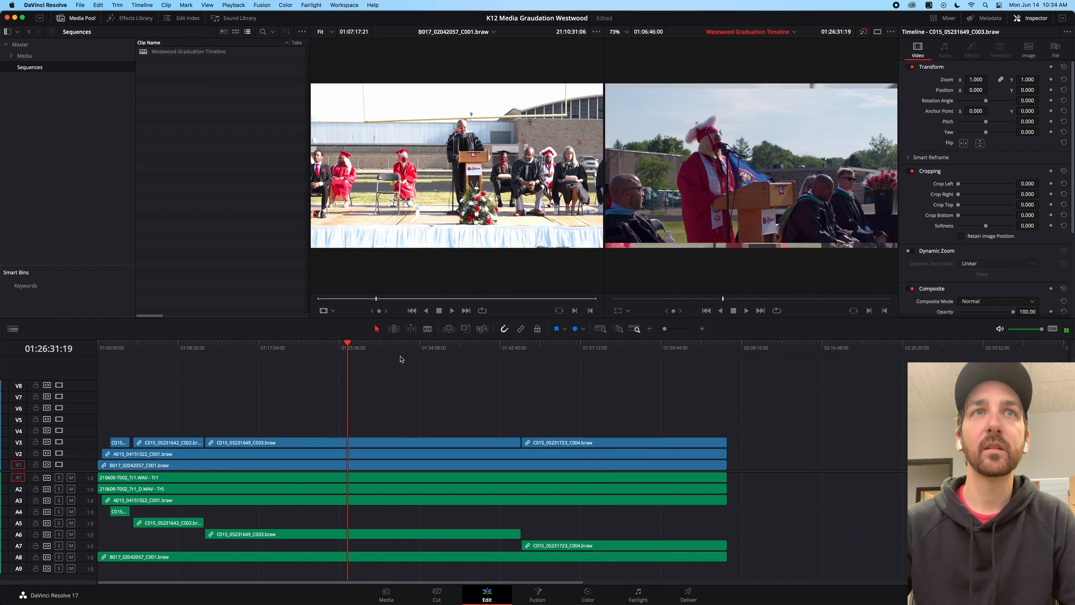
# Compare the three camera angles near 01:23:06:05 by temporarily disabling video tracks V3 and V2
pyautogui.moveTo(400, 360); pyautogui.dragTo(277, 345)
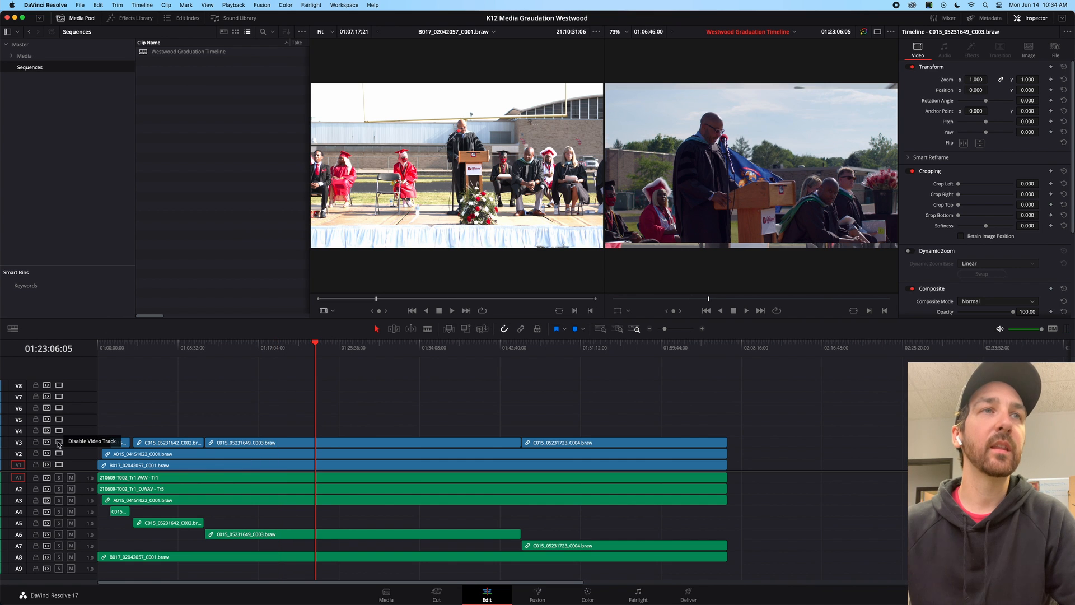
pyautogui.click(59, 442)
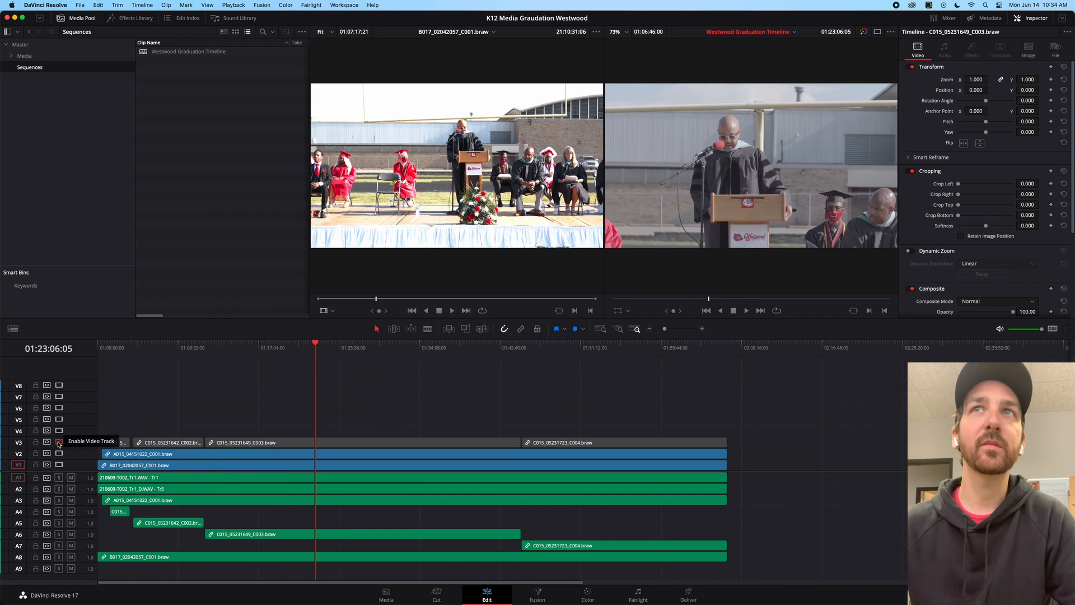
pyautogui.click(60, 454)
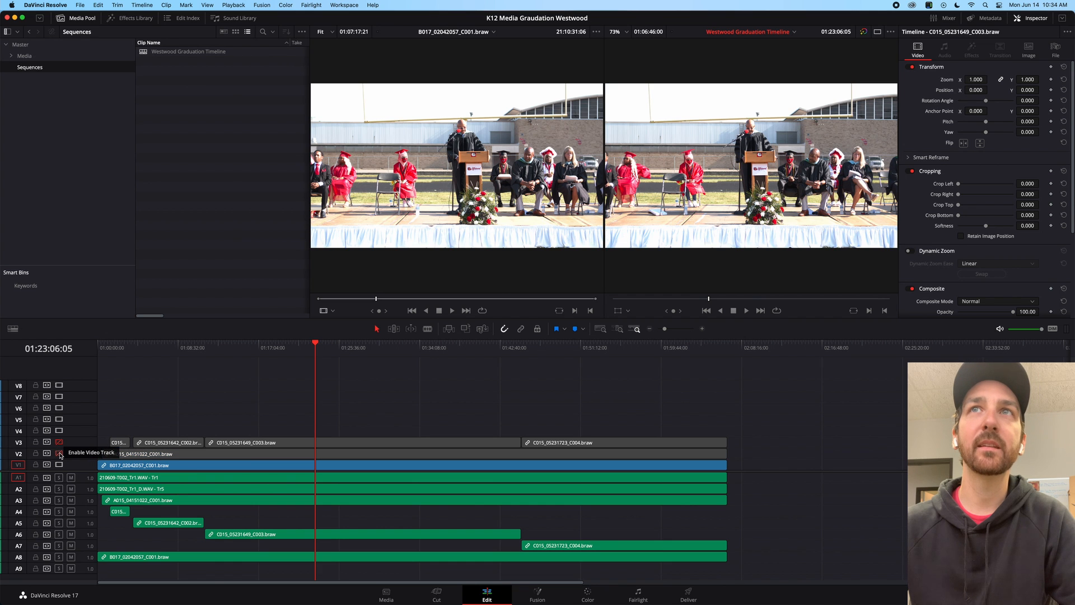
pyautogui.click(60, 453)
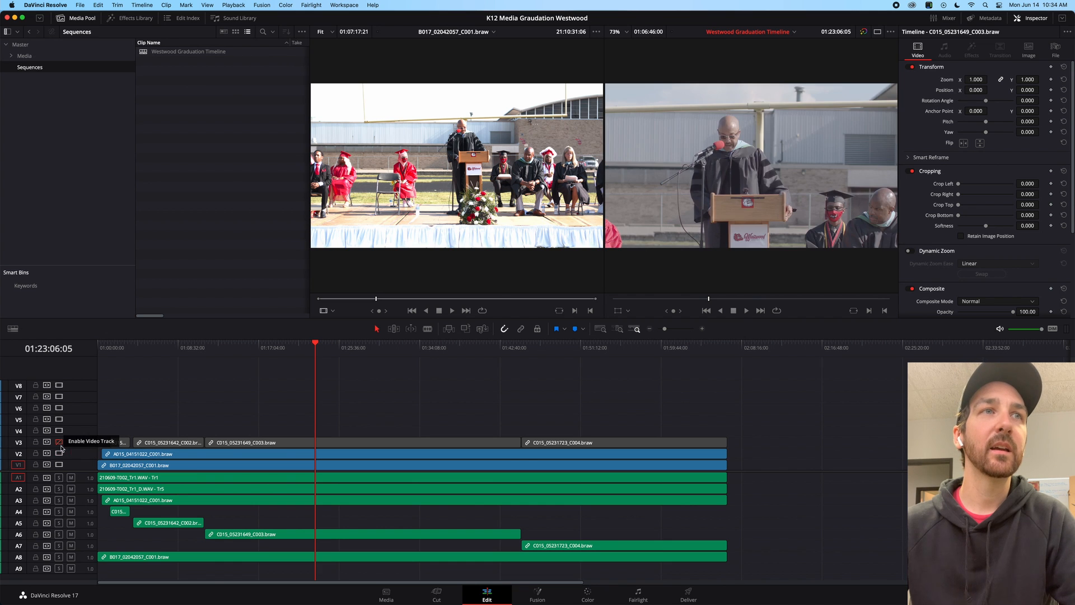
pyautogui.click(59, 443)
# Compare the angles at 01:23:06:05 by repeatedly disabling and re-enabling the C015_05231649_C003.braw clip on V3
pyautogui.click(329, 442)
pyautogui.press('d')
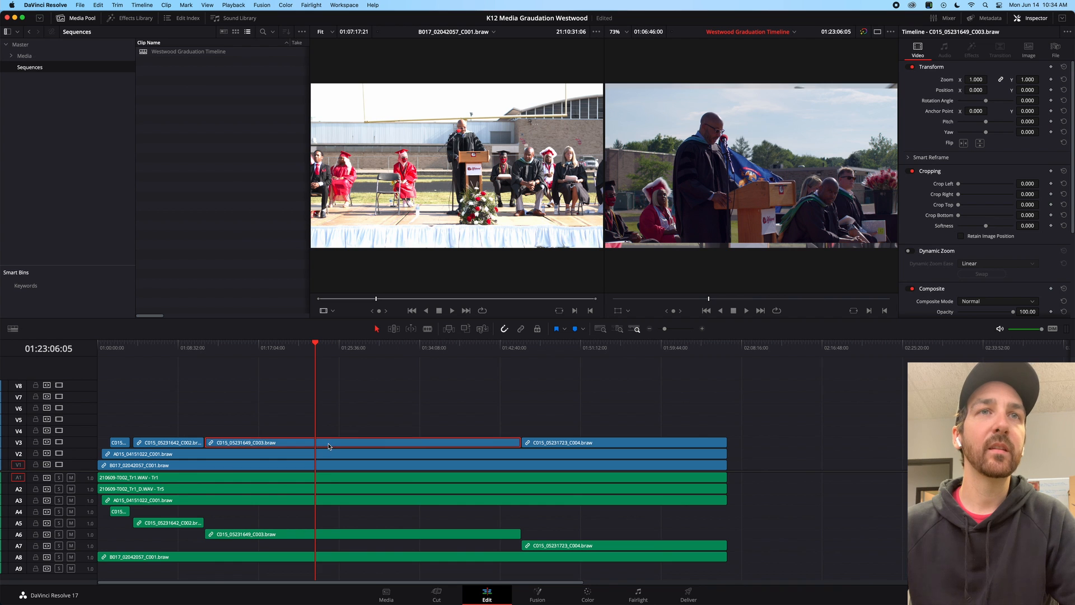
pyautogui.press('d')
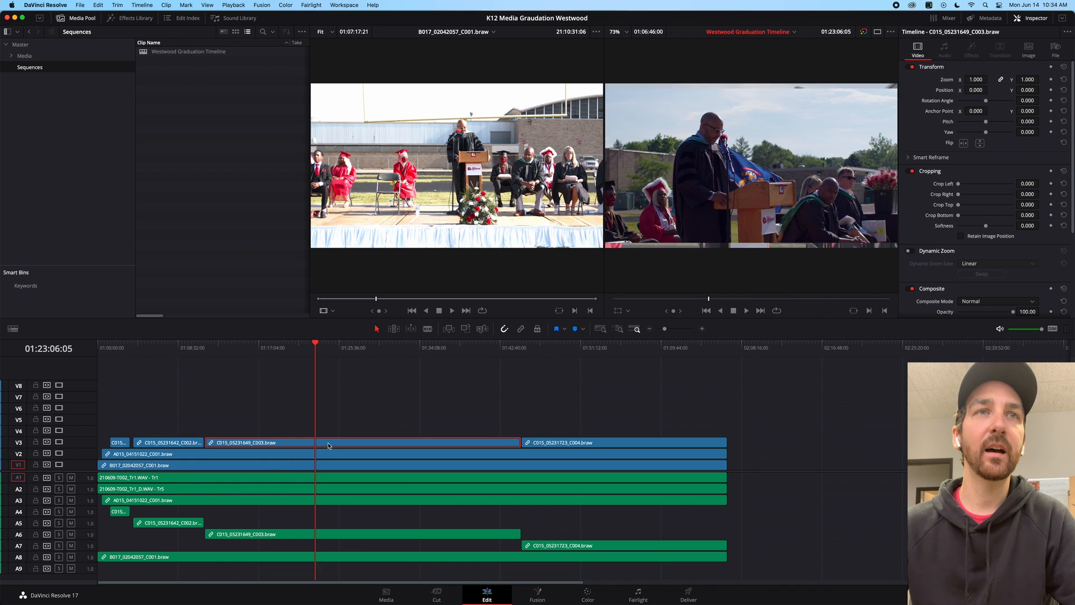
pyautogui.press('d')
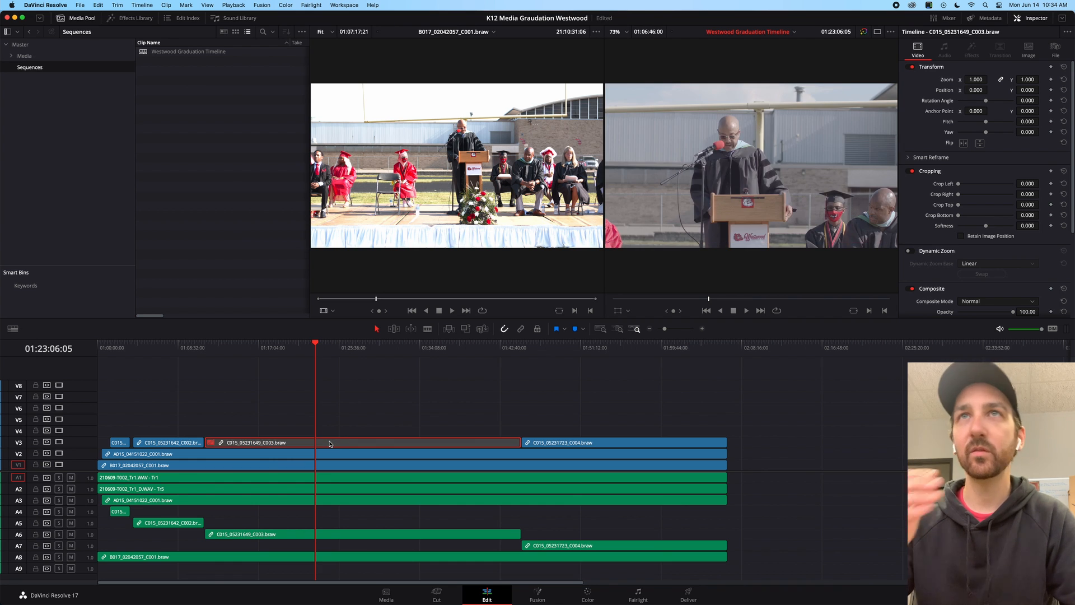
pyautogui.press('d')
pyautogui.press('d')
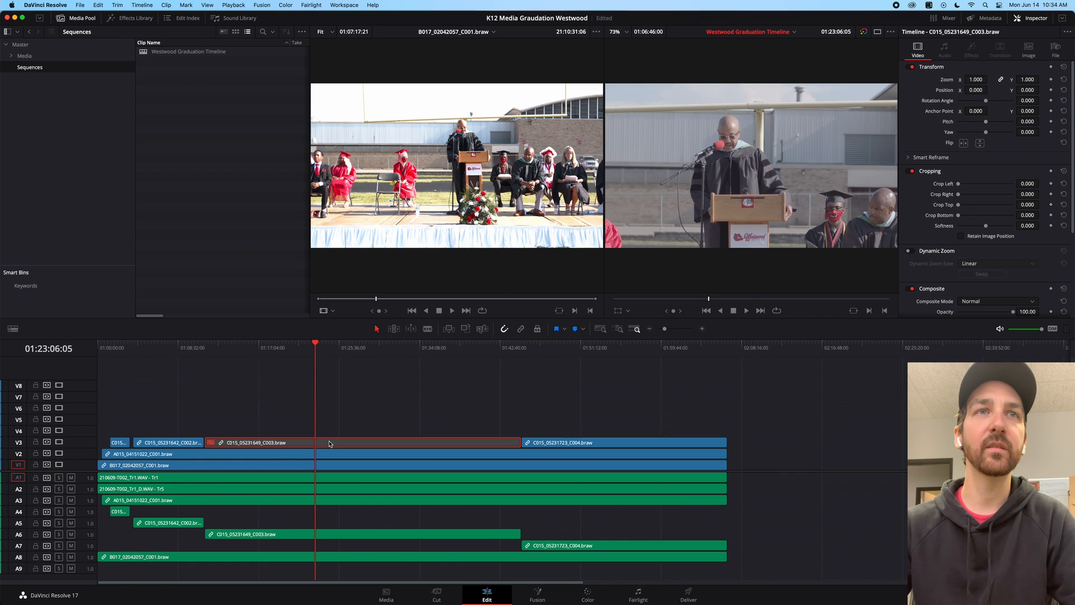
pyautogui.press('d')
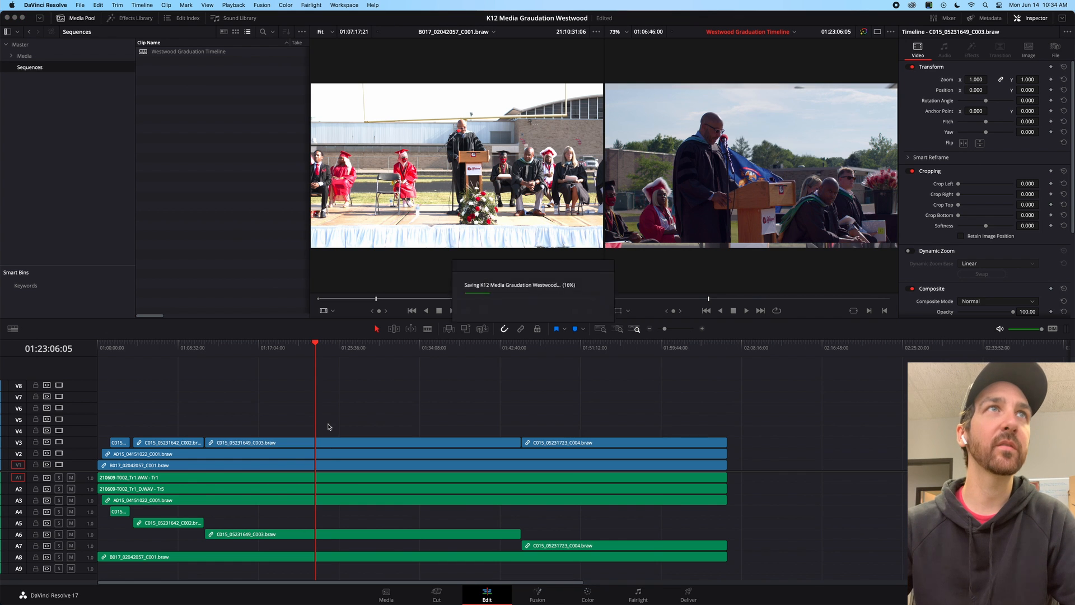
# Toggle C015_05231649_C003.braw and A015_04151022_C001.braw off and back on to reveal the tracks below, and save the project
pyautogui.click(329, 445)
pyautogui.press('d')
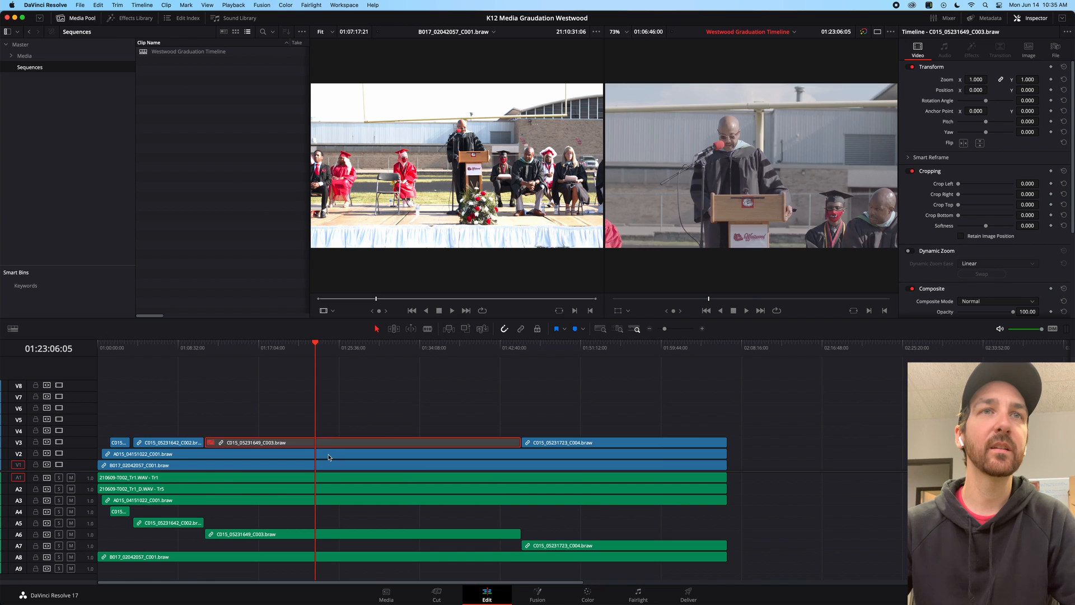
pyautogui.click(329, 454)
pyautogui.press('d')
pyautogui.press('d')
pyautogui.click(329, 443)
pyautogui.press('d')
pyautogui.click(330, 413)
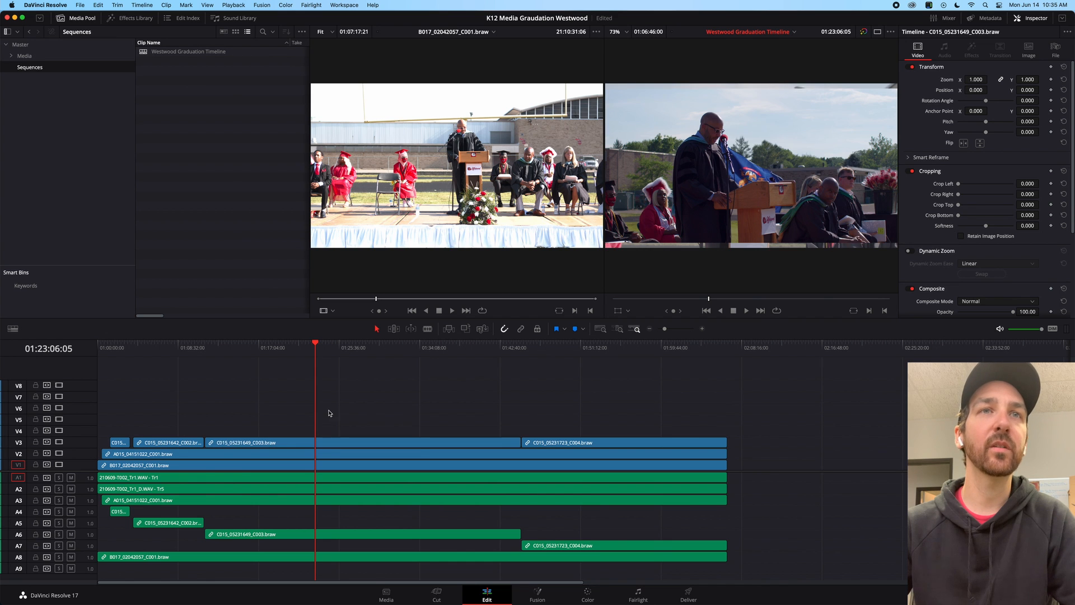
pyautogui.press('super+s')
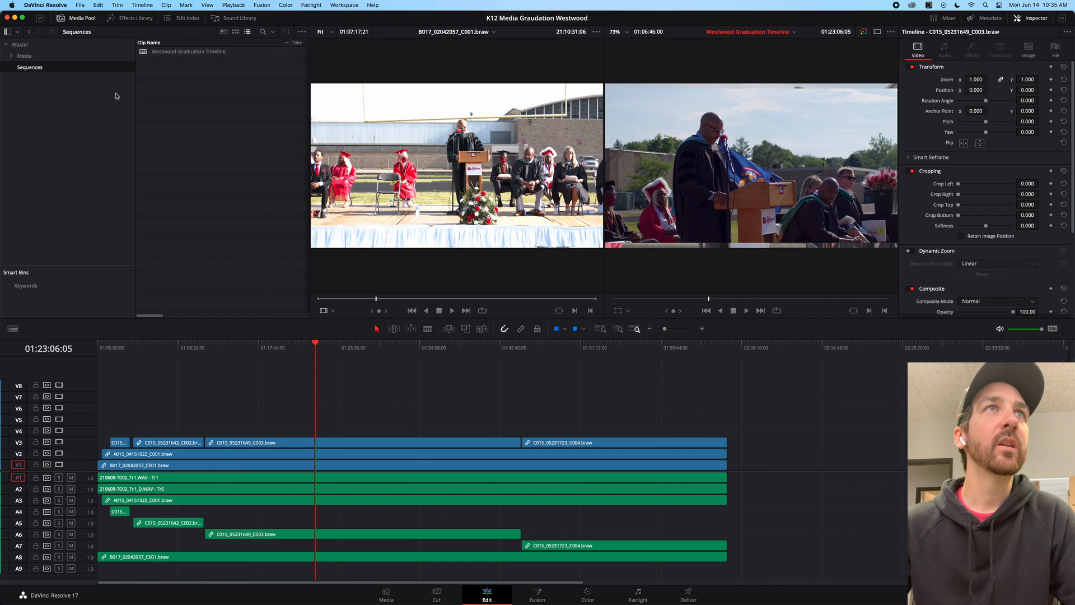
# Open Keyboard Customization, examine the available keyboard layout presets, and close the window
pyautogui.click(78, 5)
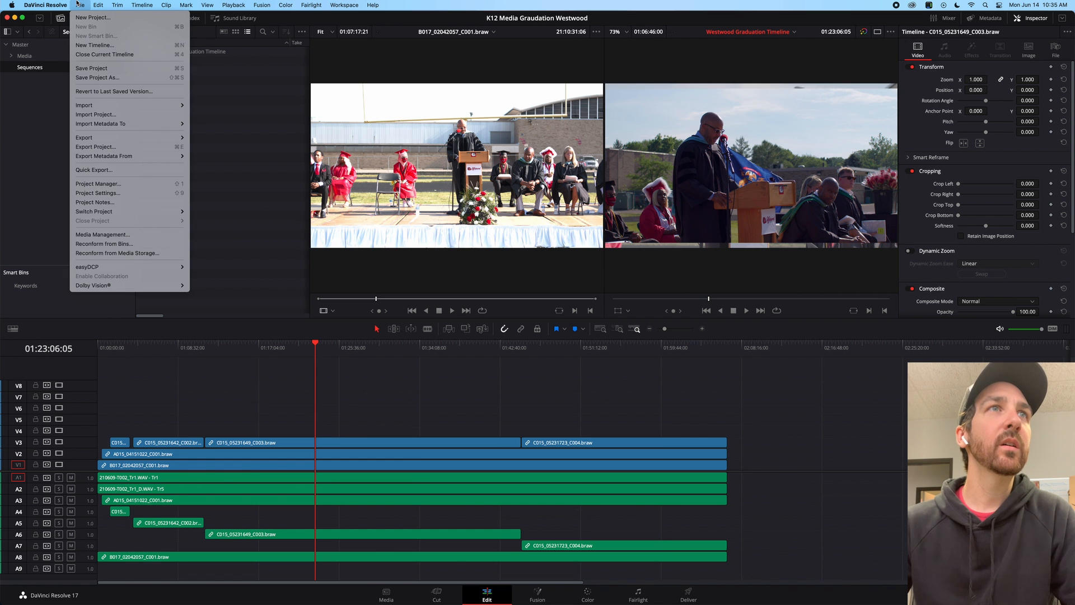
pyautogui.moveTo(68, 4)
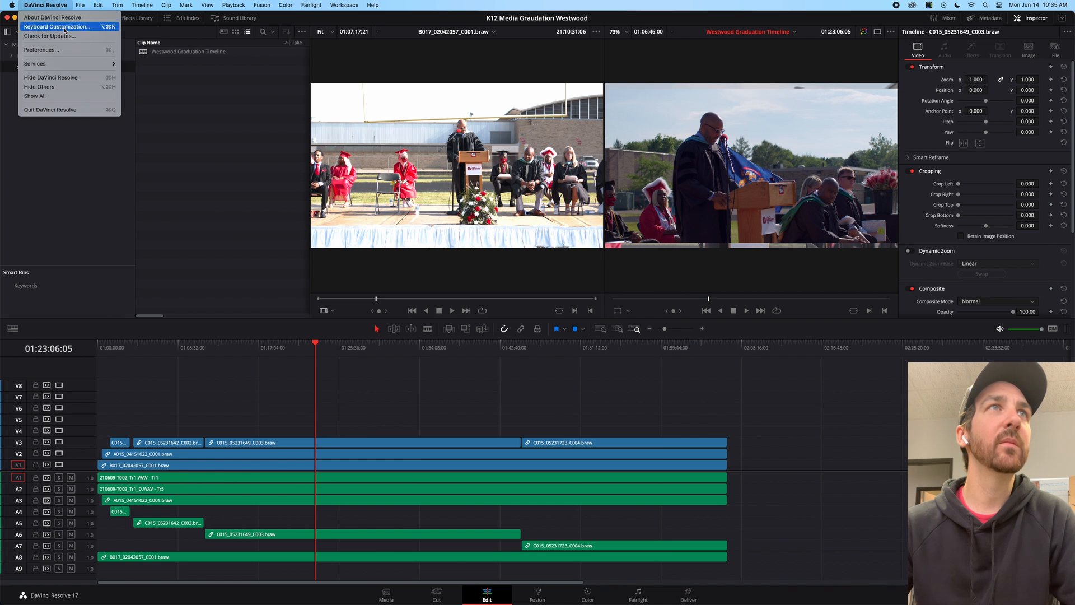
pyautogui.click(56, 27)
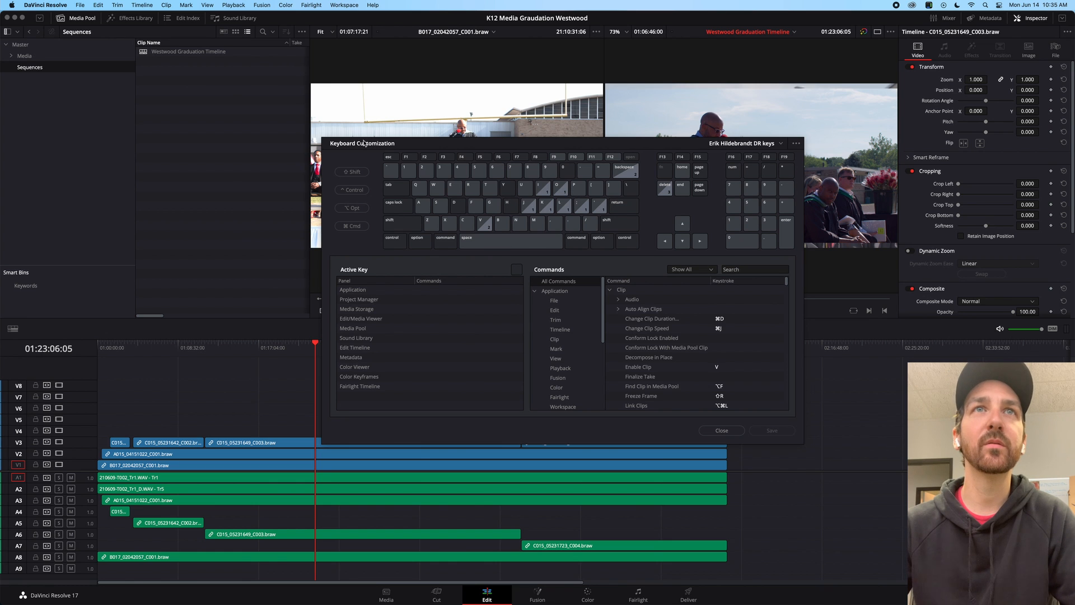
pyautogui.click(779, 144)
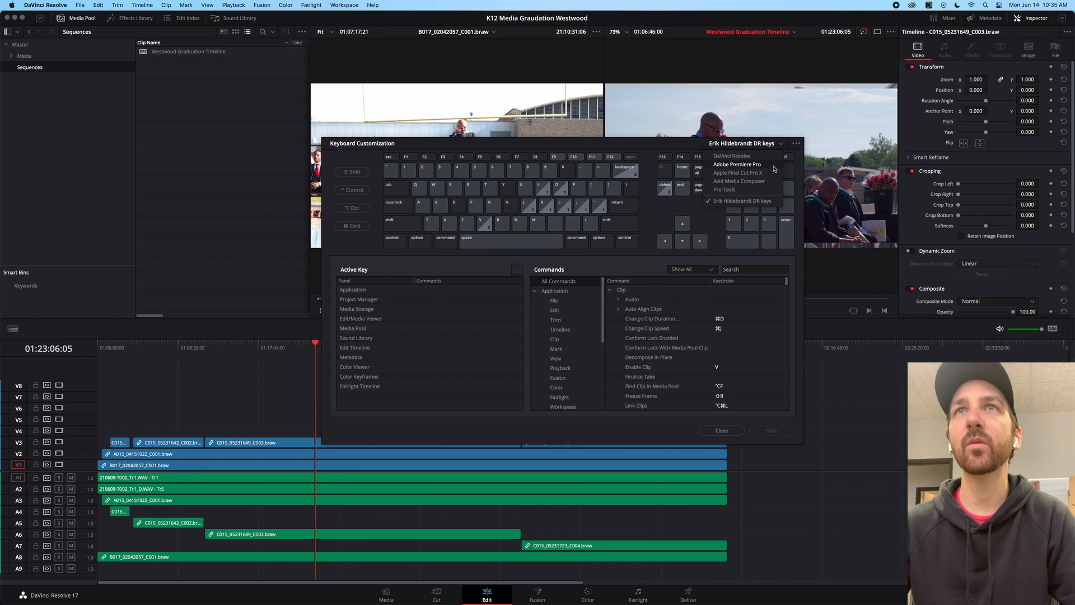
pyautogui.click(618, 272)
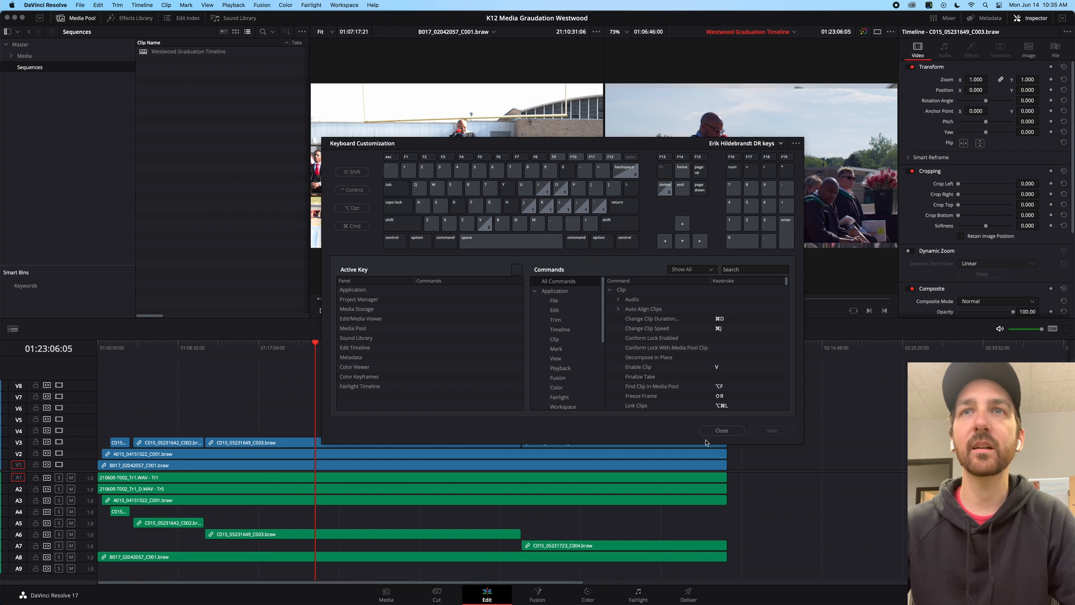
pyautogui.click(721, 431)
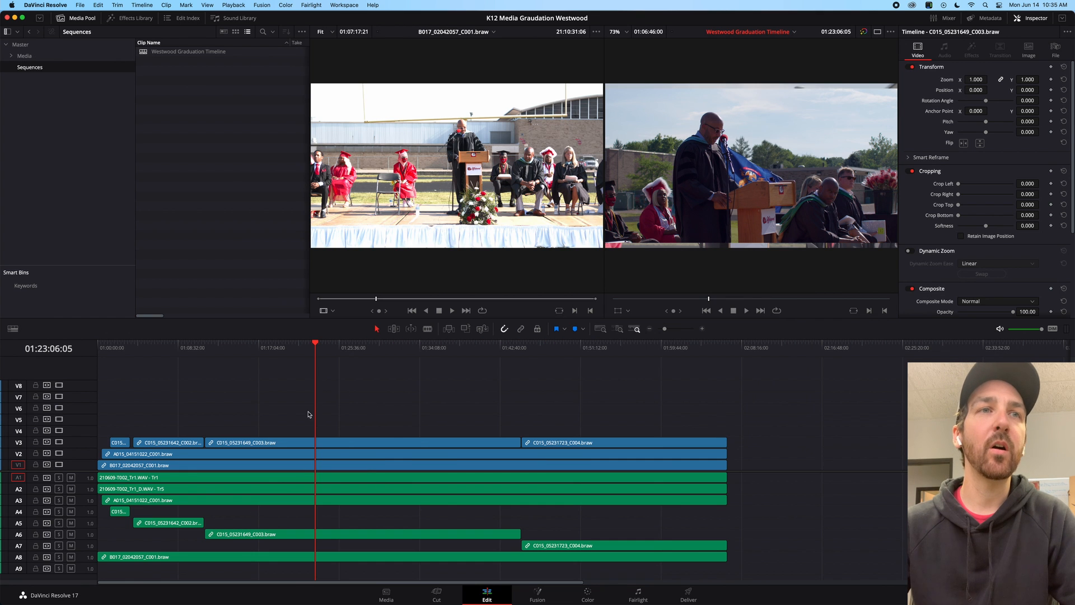
# Enlarge the timeline area, heighten audio track A1 to show its waveform, and zoom in around the start of C015_05231642_C002.braw
pyautogui.moveTo(166, 317); pyautogui.dragTo(168, 267)
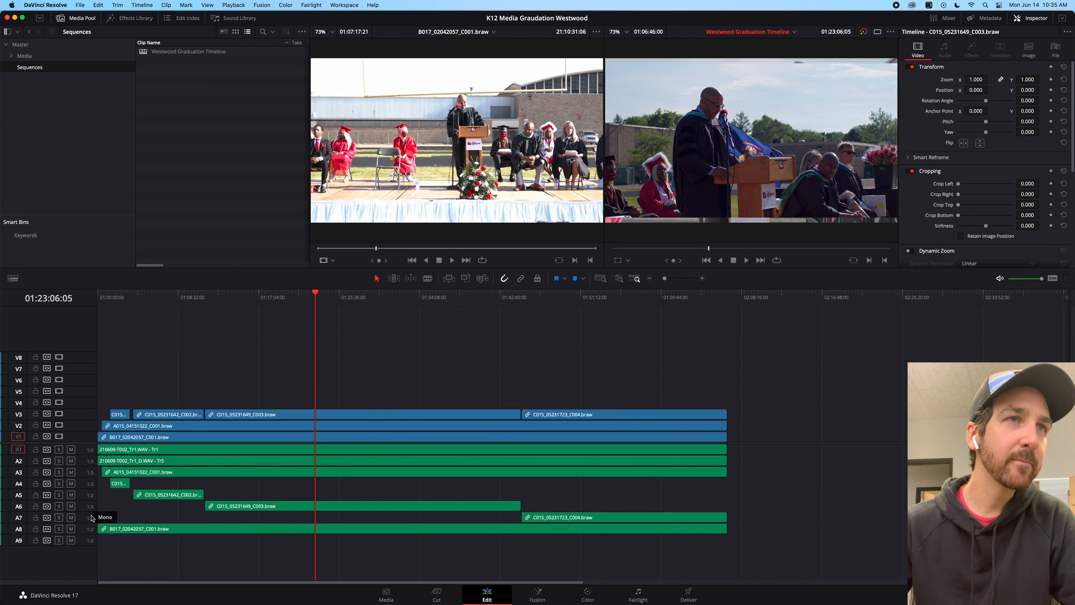
pyautogui.click(190, 298)
pyautogui.press('Up')
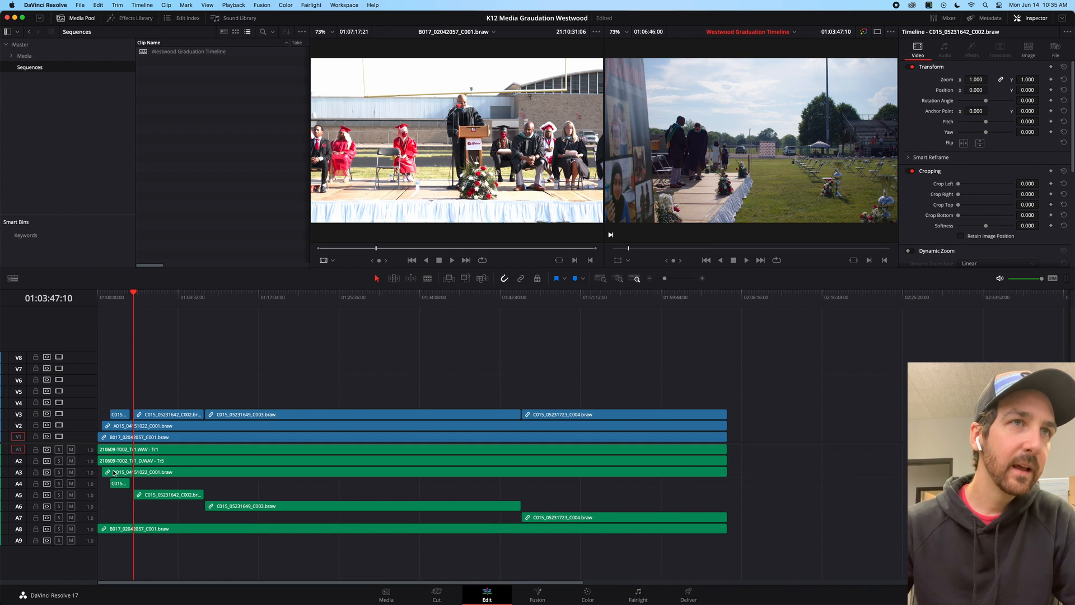
pyautogui.moveTo(84, 474)
pyautogui.mouseDown()
pyautogui.moveTo(82, 503)
pyautogui.moveTo(84, 440)
pyautogui.moveTo(85, 485)
pyautogui.mouseUp()
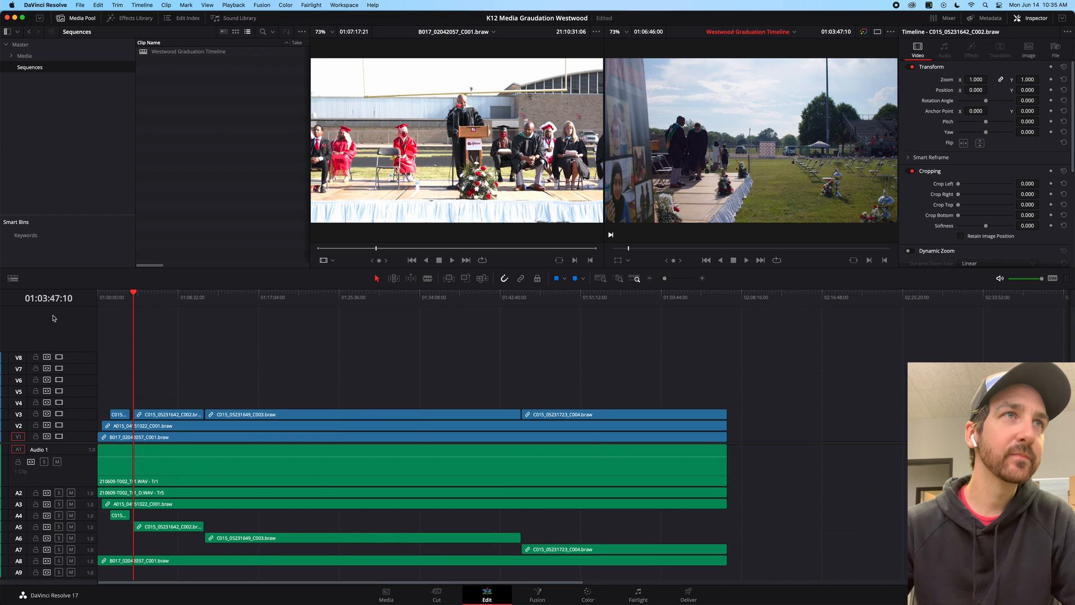
pyautogui.press('super+equal')
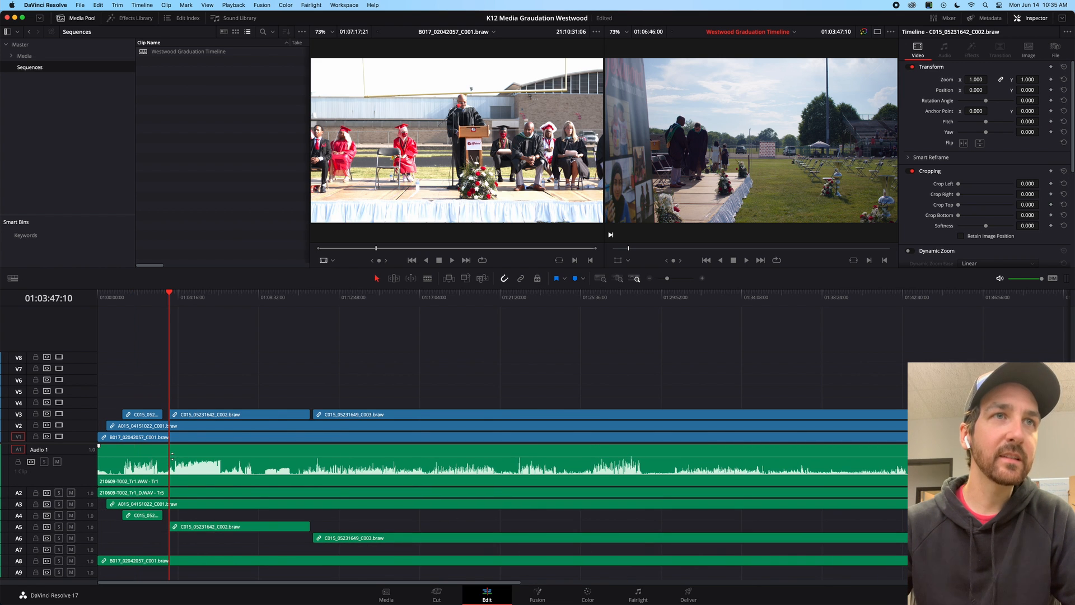
# Try lowering the 210609-T002_Tr1.WAV volume on A1, dipping its loud section to -9.00 between four volume keyframes
pyautogui.moveTo(221, 457); pyautogui.dragTo(216, 455)
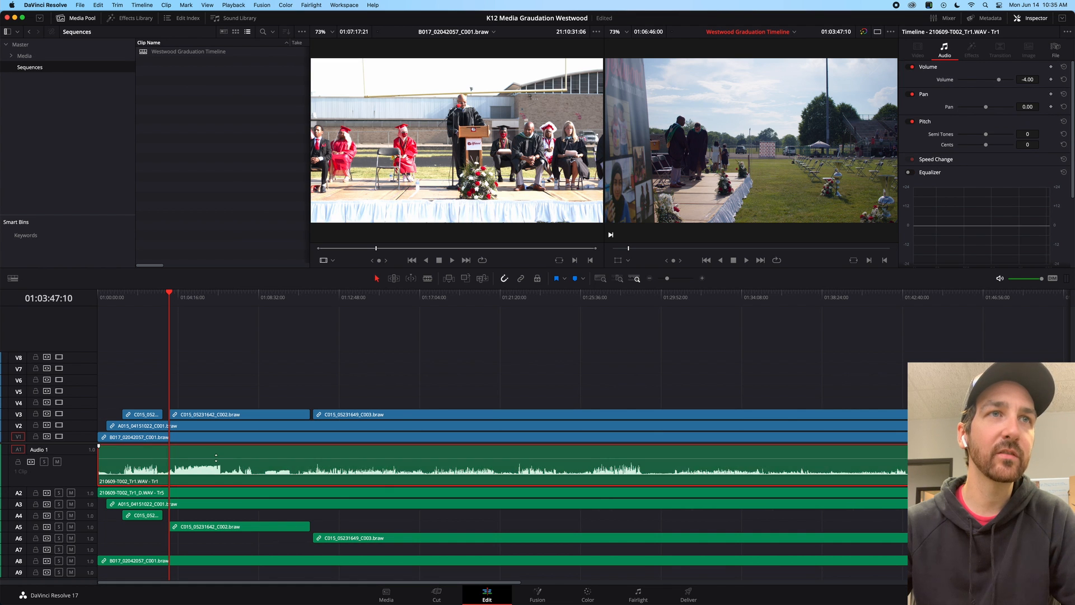
pyautogui.keyDown('alt'); pyautogui.click(165, 456); pyautogui.keyUp('alt')
pyautogui.keyDown('alt'); pyautogui.click(182, 457); pyautogui.keyUp('alt')
pyautogui.keyDown('alt'); pyautogui.click(215, 456); pyautogui.keyUp('alt')
pyautogui.keyDown('alt'); pyautogui.click(246, 456); pyautogui.keyUp('alt')
pyautogui.moveTo(202, 455); pyautogui.dragTo(202, 461)
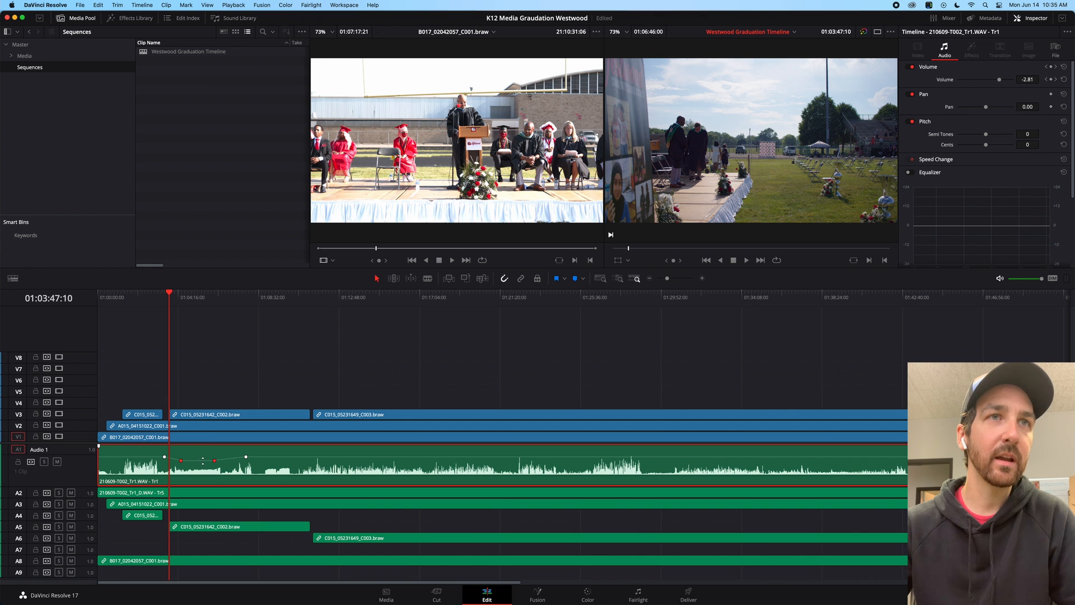
pyautogui.moveTo(199, 301); pyautogui.dragTo(205, 301)
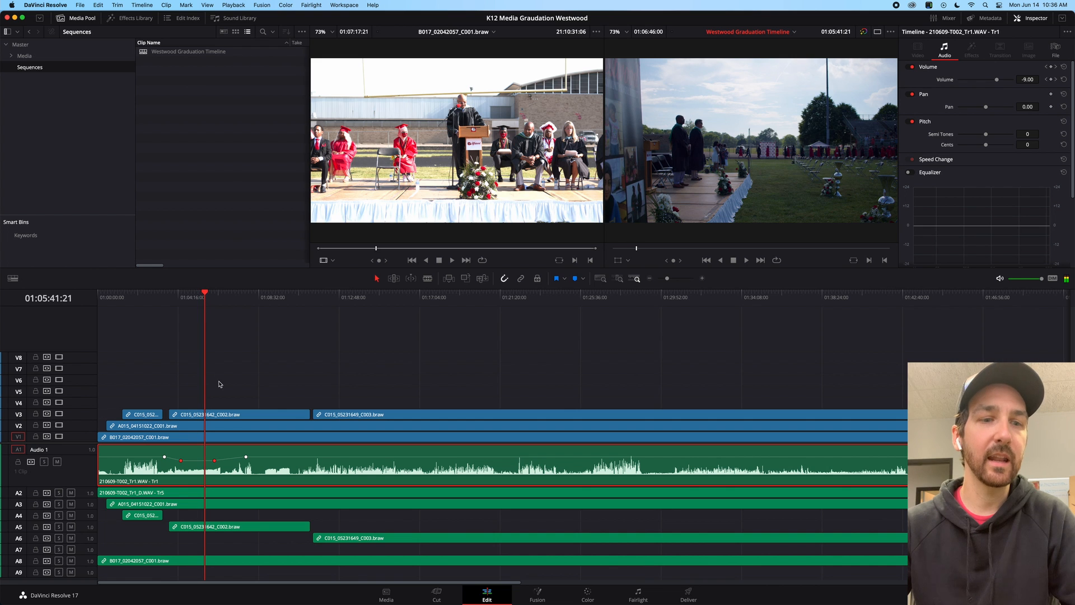
# Undo the volume keyframe changes on 210609-T002_Tr1.WAV and collapse audio track A1 to its minimum height
pyautogui.press('super+z')
pyautogui.press('super+z')
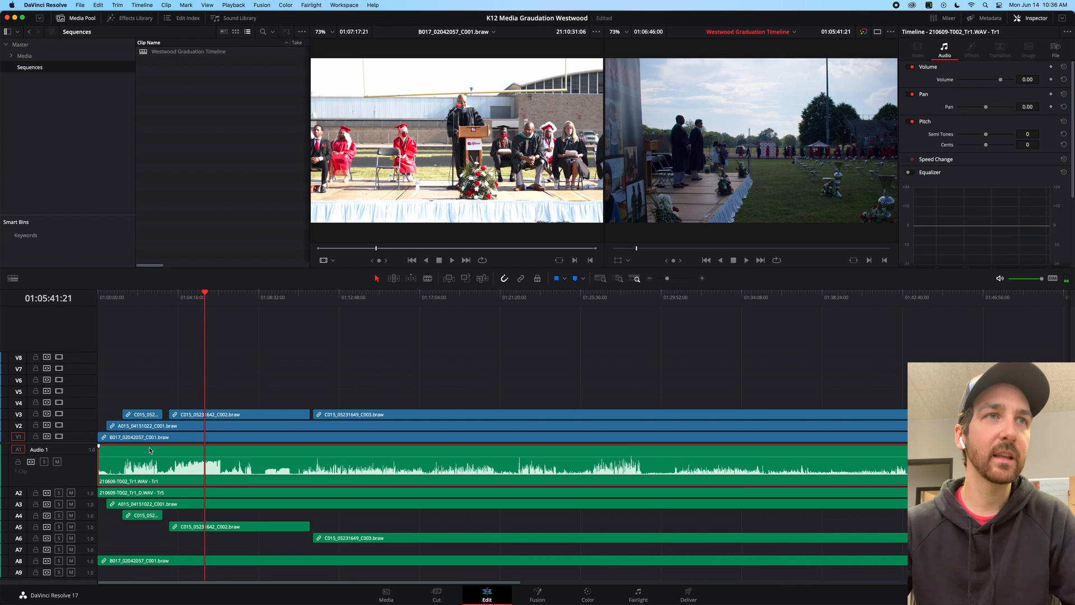
pyautogui.moveTo(82, 484); pyautogui.dragTo(83, 439)
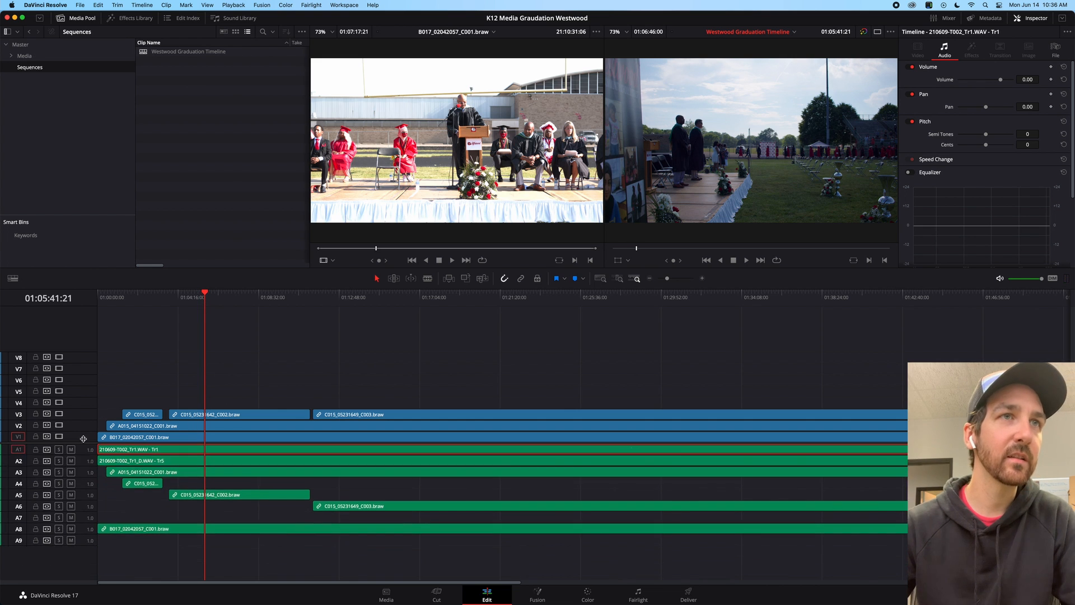
pyautogui.click(146, 374)
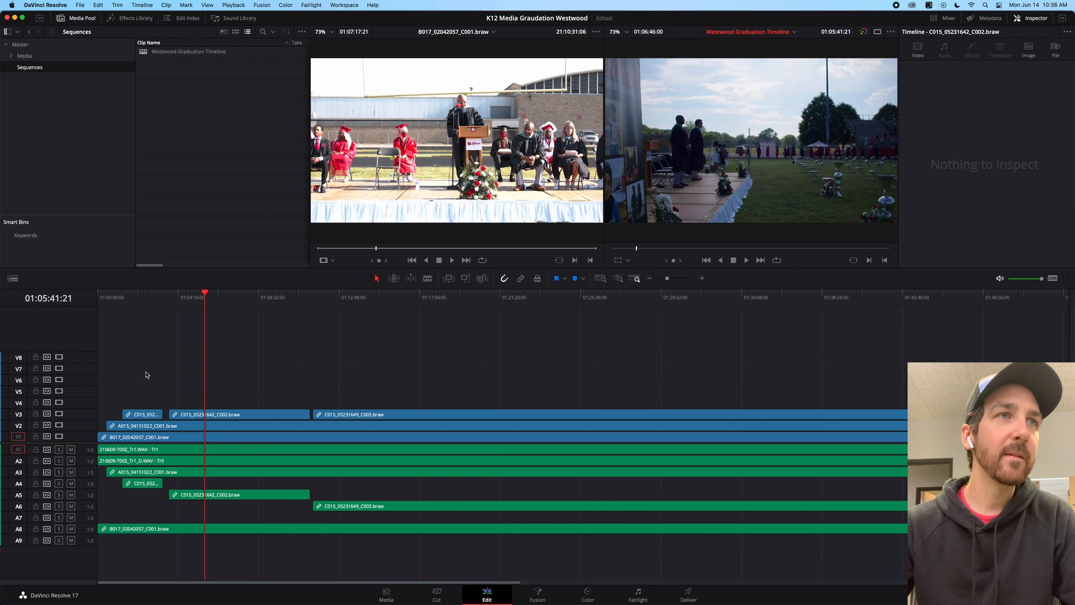
# Audition the audio from about 01:04:48:11 by temporarily soloing track A1 and muting tracks A1 and A2
pyautogui.click(187, 297)
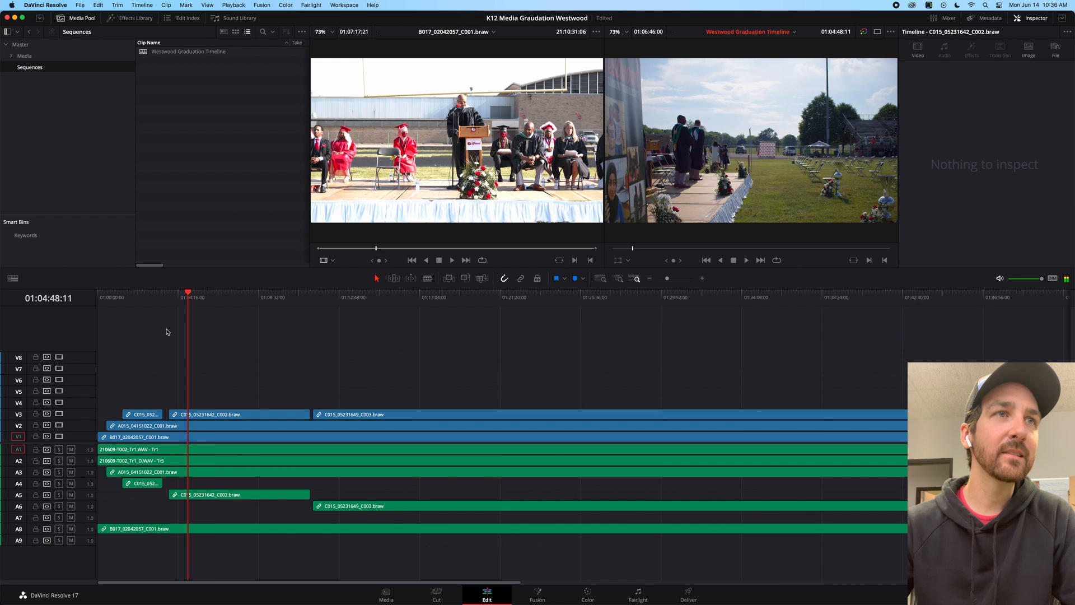
pyautogui.click(59, 450)
pyautogui.press('space')
pyautogui.click(60, 450)
pyautogui.click(71, 450)
pyautogui.click(71, 461)
pyautogui.click(71, 460)
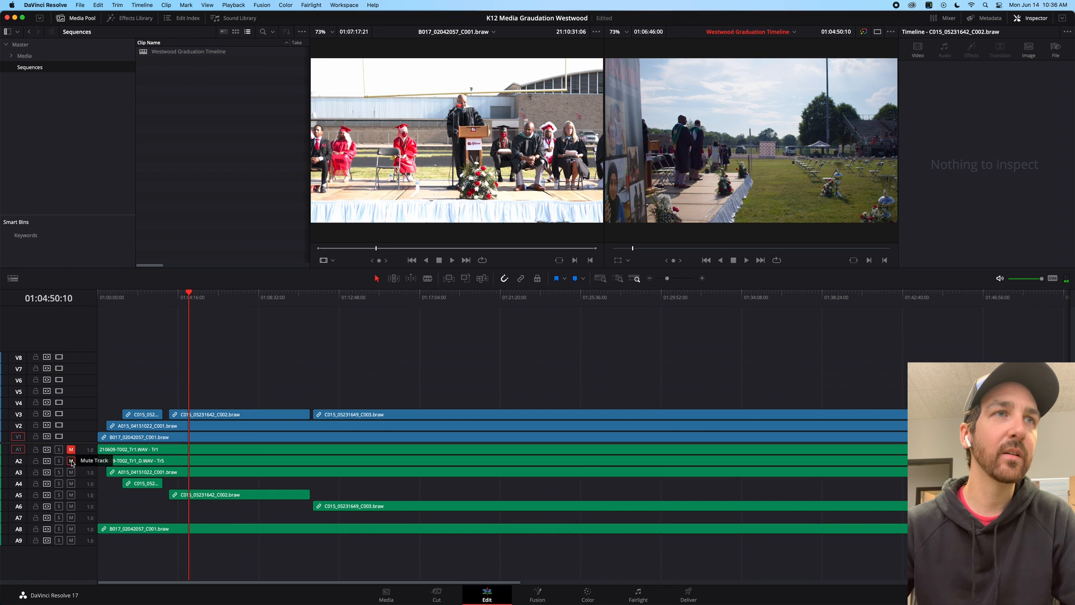
pyautogui.click(71, 449)
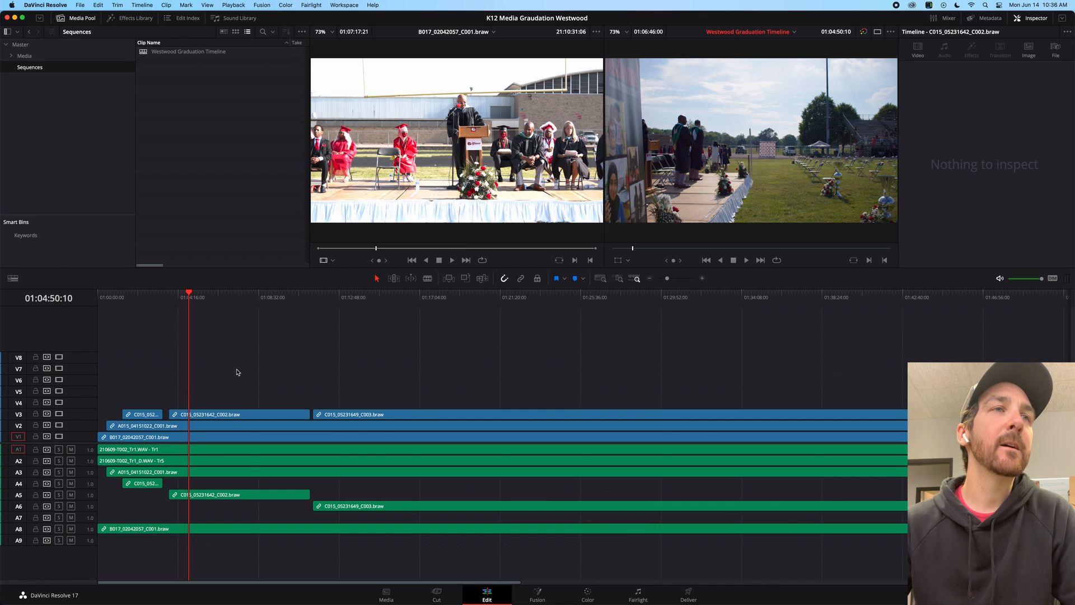
# Toggle auto track selection off and back on for V1, V2 and V3, trying a paste at 01:04:50:10 in between
pyautogui.click(224, 428)
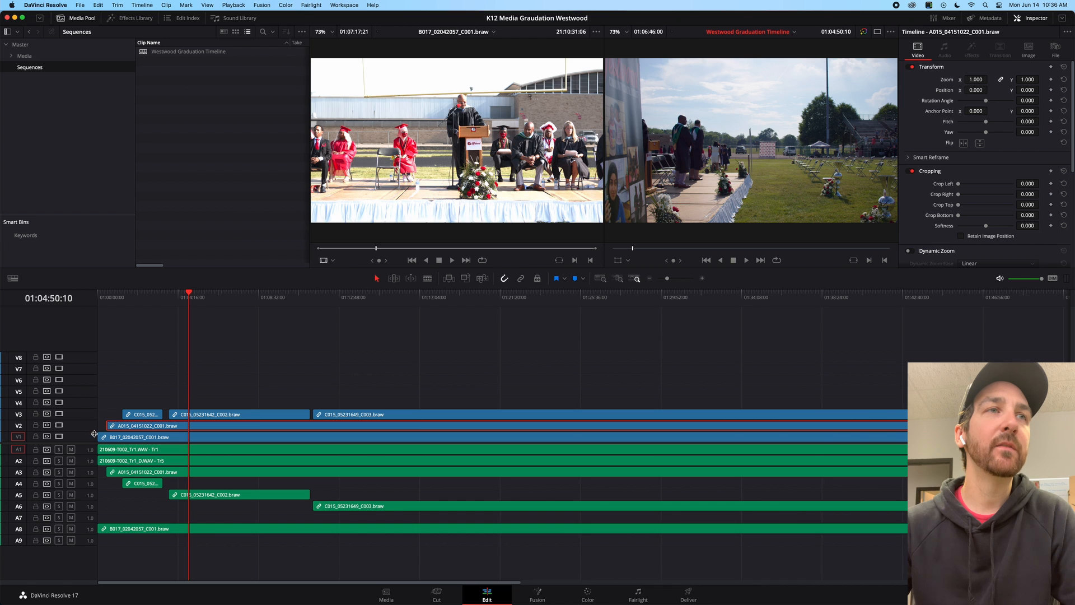
pyautogui.click(249, 395)
pyautogui.click(47, 436)
pyautogui.click(47, 426)
pyautogui.click(47, 415)
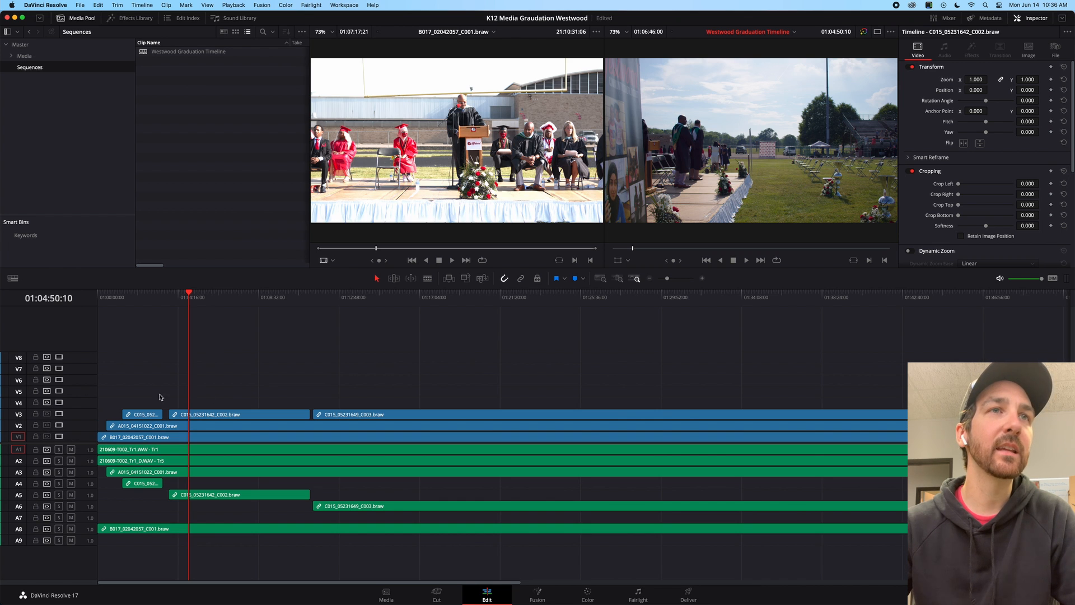
pyautogui.press('super+v')
pyautogui.press('super+z')
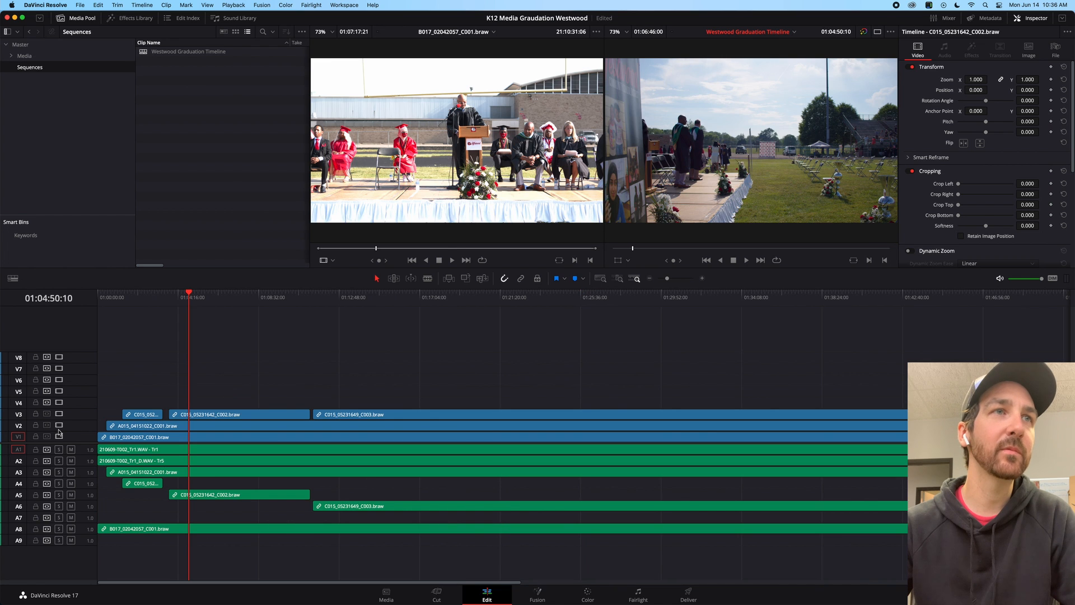
pyautogui.click(47, 414)
pyautogui.click(47, 426)
pyautogui.click(47, 436)
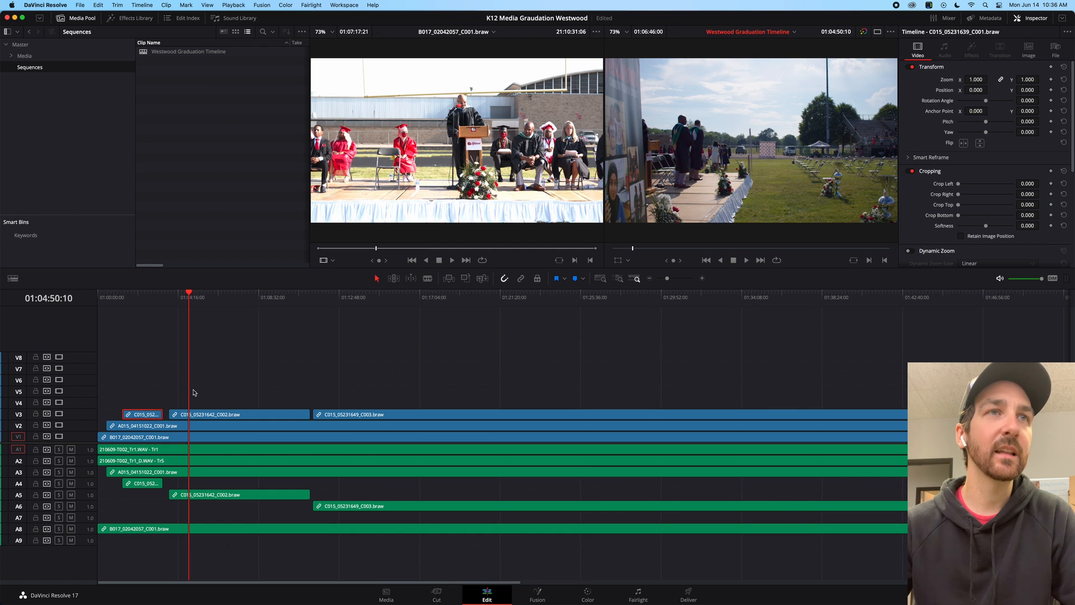
# Try pasting a copy of C015_05231639_C001.braw onto V4 at 01:04:50:10, and undo the paste
pyautogui.moveTo(147, 415); pyautogui.dragTo(148, 418)
pyautogui.click(217, 325)
pyautogui.press('super+v')
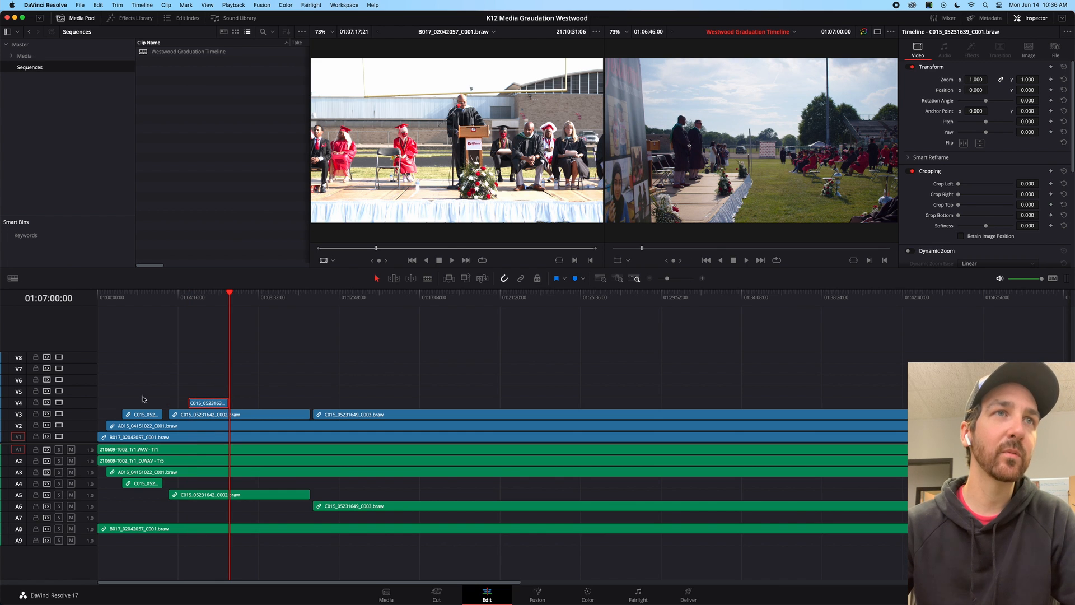
pyautogui.press('super+z')
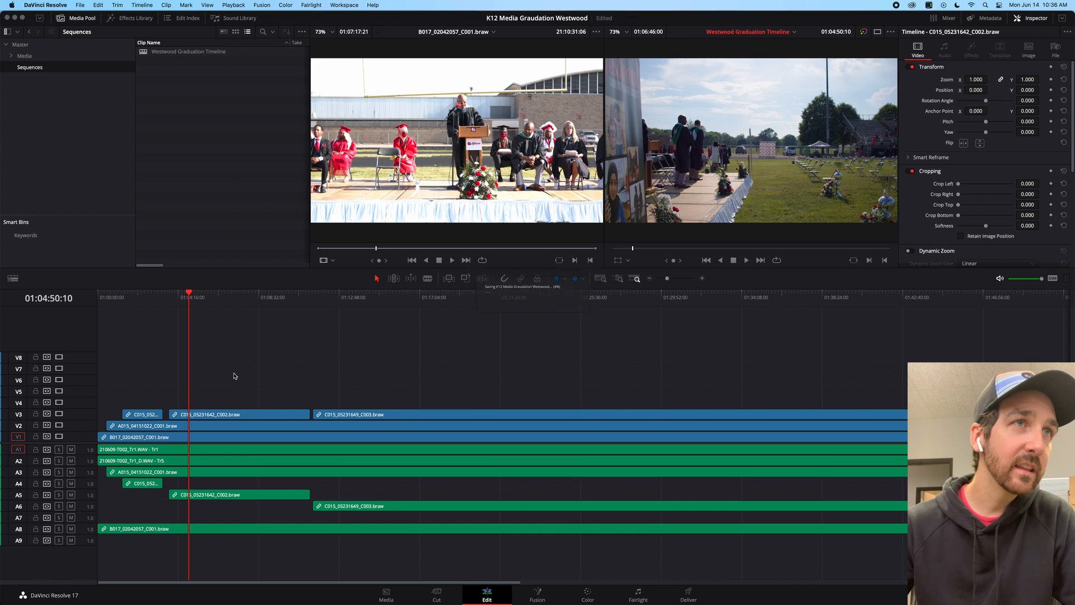
# View the footage on the timeline at 01:02:22:21 and at 01:04:51:03
pyautogui.click(143, 302)
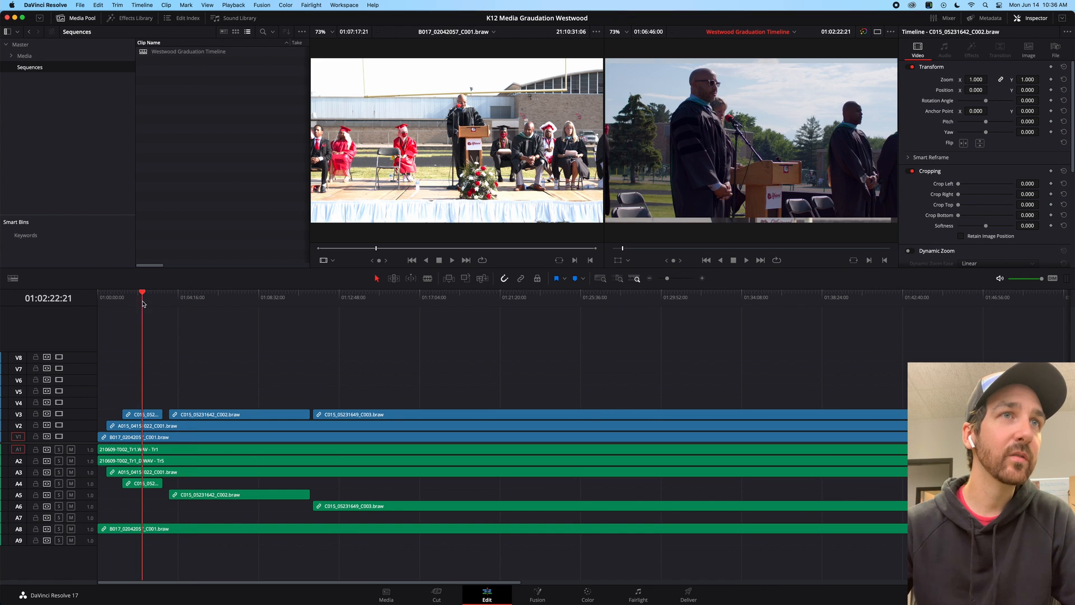
pyautogui.click(189, 308)
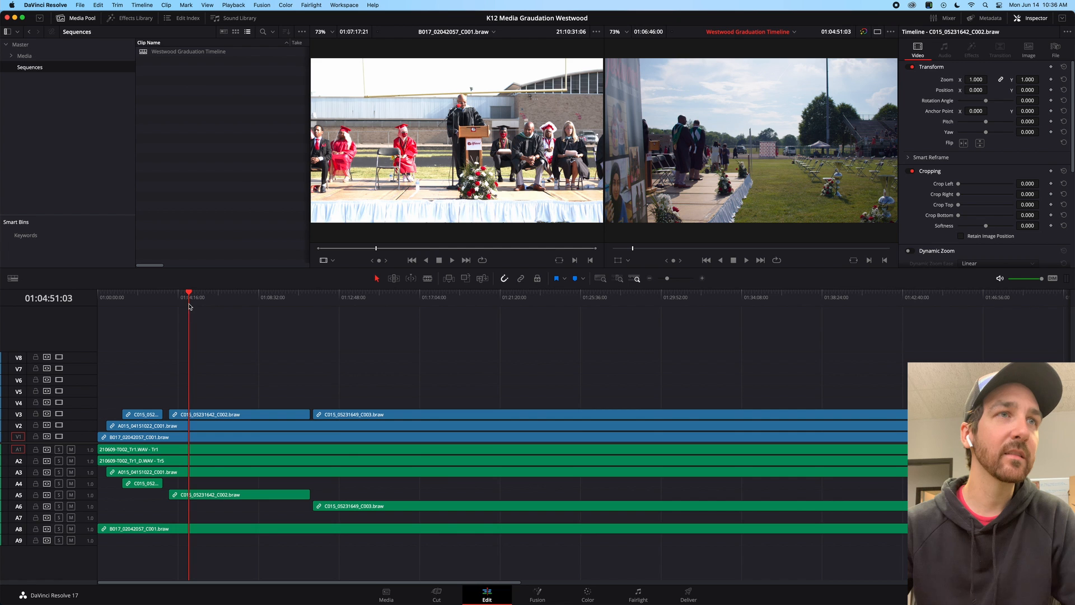
# Lock video track V1 and unlock it again
pyautogui.click(36, 436)
pyautogui.click(35, 437)
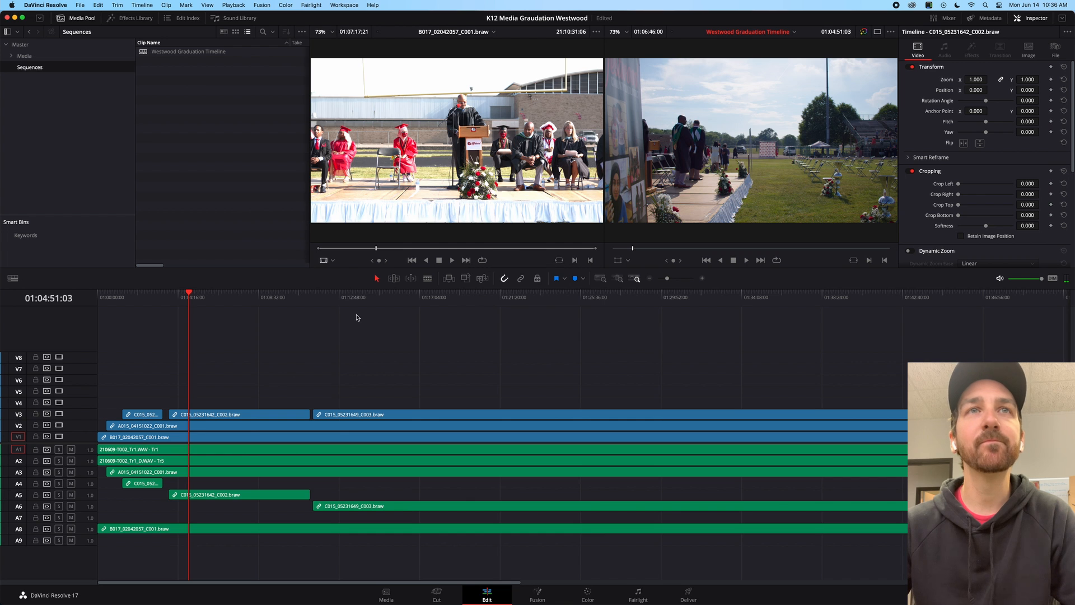
# Try splitting the clips on all tracks at 01:13:51:23 and again further along the timeline, and undo both cuts
pyautogui.moveTo(360, 295)
pyautogui.mouseDown()
pyautogui.moveTo(379, 296)
pyautogui.moveTo(360, 303)
pyautogui.mouseUp()
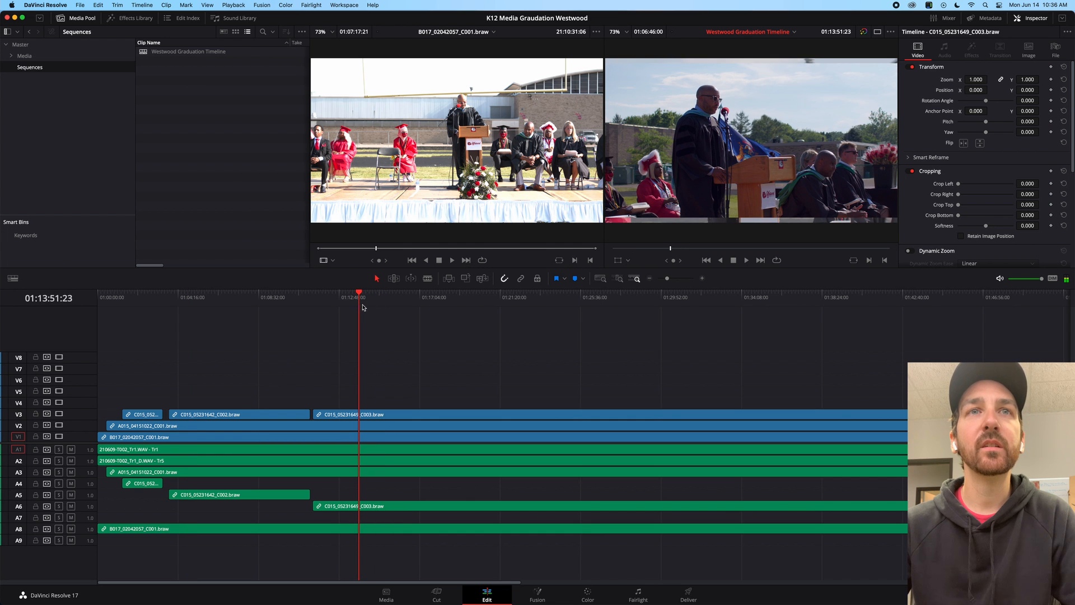
pyautogui.hotkey('shift', 'z')
pyautogui.hotkey('shift', 'z')
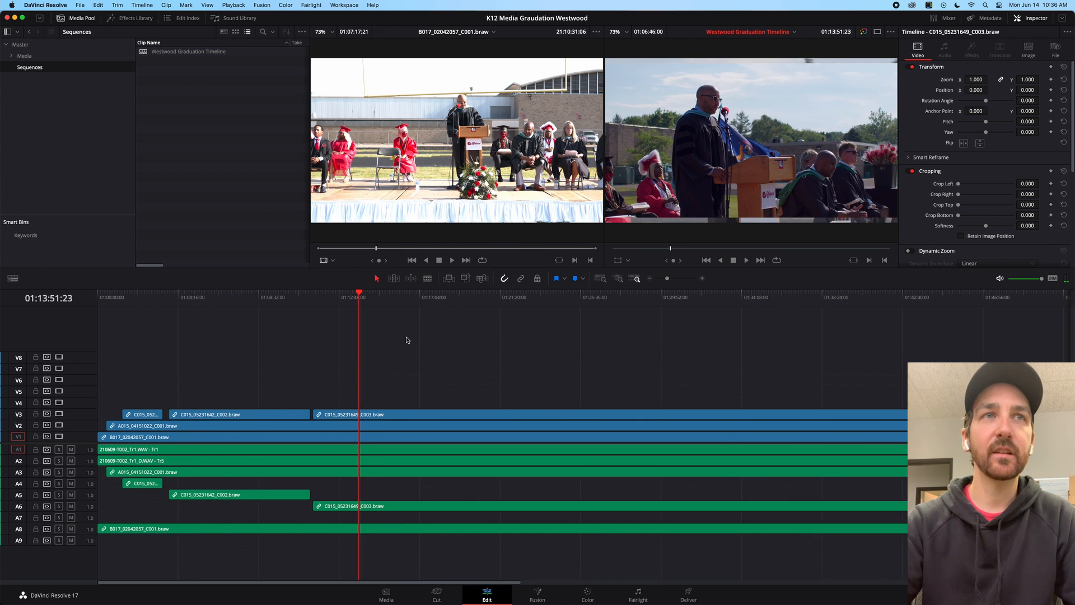
pyautogui.press('super+b')
pyautogui.moveTo(361, 288); pyautogui.dragTo(470, 300)
pyautogui.press('super+b')
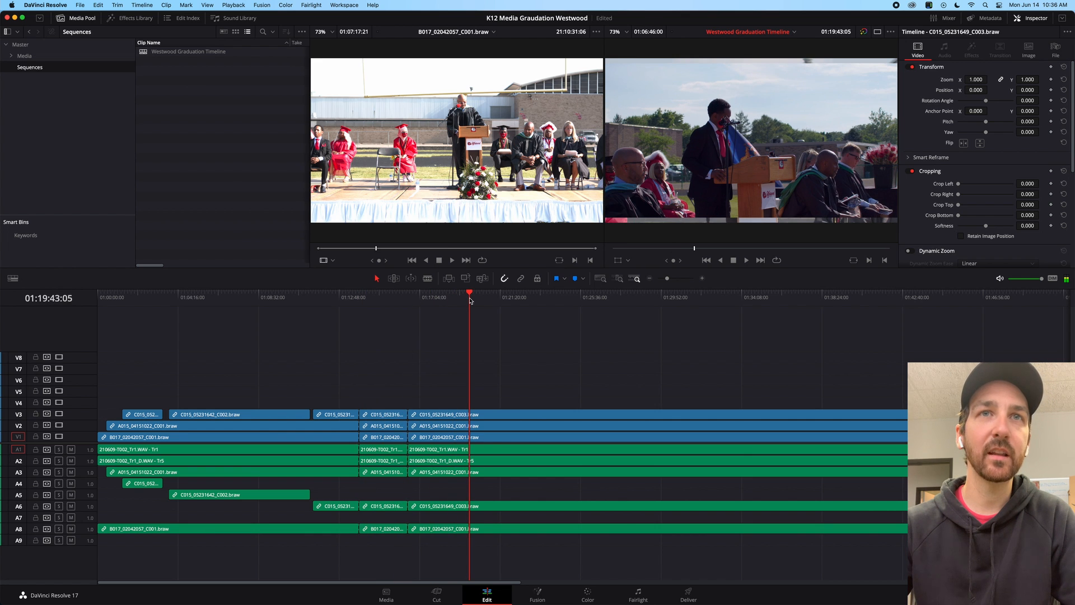
pyautogui.press('super+z')
pyautogui.press('super+z')
# Select C015_05231649_C003.braw on V3 at 01:14:45:10, try adjusting its left crop and rotation angle, and undo the rotation
pyautogui.click(412, 302)
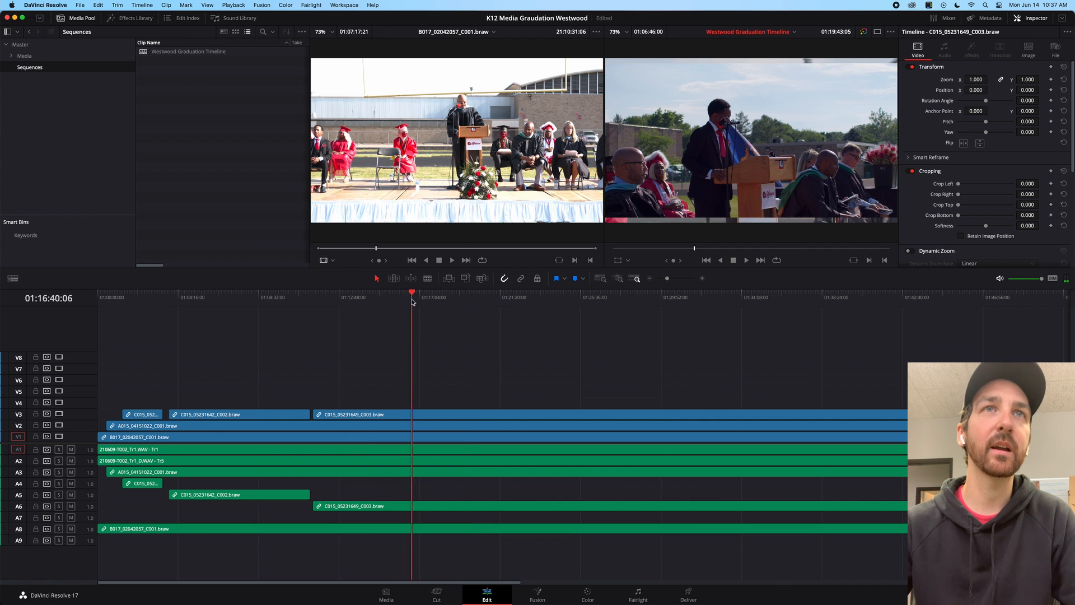
pyautogui.click(376, 302)
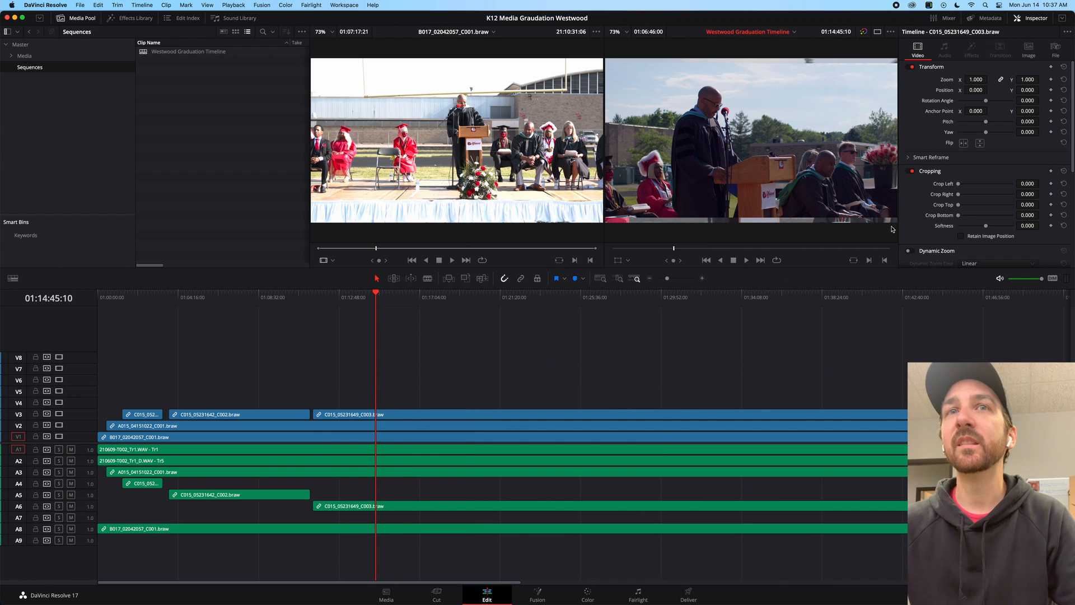
pyautogui.click(363, 415)
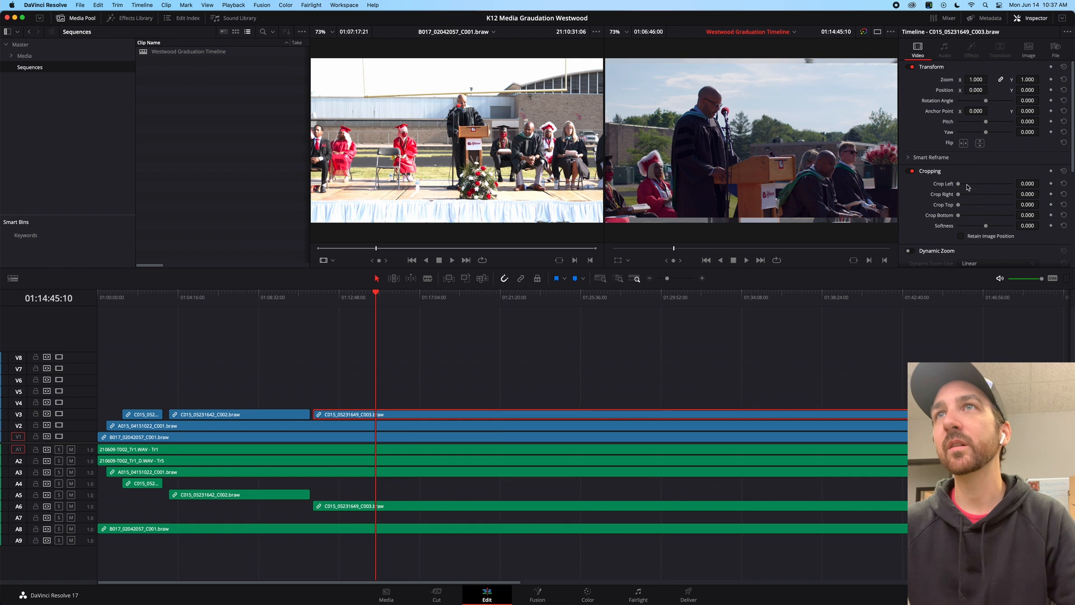
pyautogui.moveTo(958, 183)
pyautogui.mouseDown()
pyautogui.moveTo(972, 187)
pyautogui.moveTo(940, 187)
pyautogui.mouseUp()
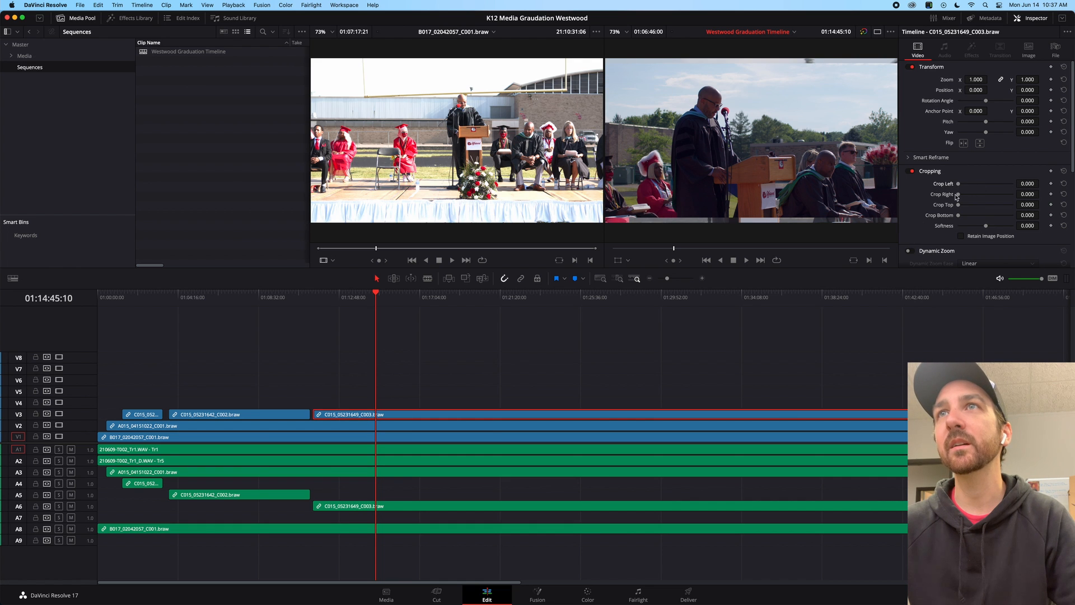
pyautogui.moveTo(986, 101); pyautogui.dragTo(991, 101)
pyautogui.press('super+z')
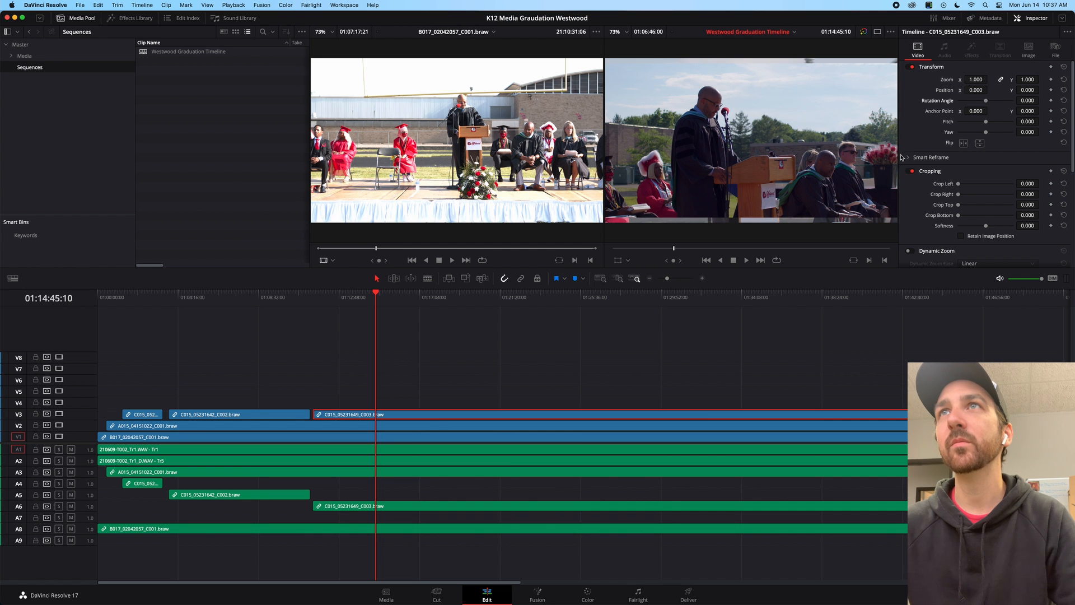
# Examine the V3 clip's stabilization, lens correction and retime settings, plus the volume, pan, pitch and equalizer settings of its A6 audio
pyautogui.scroll(-5, 920, 177)
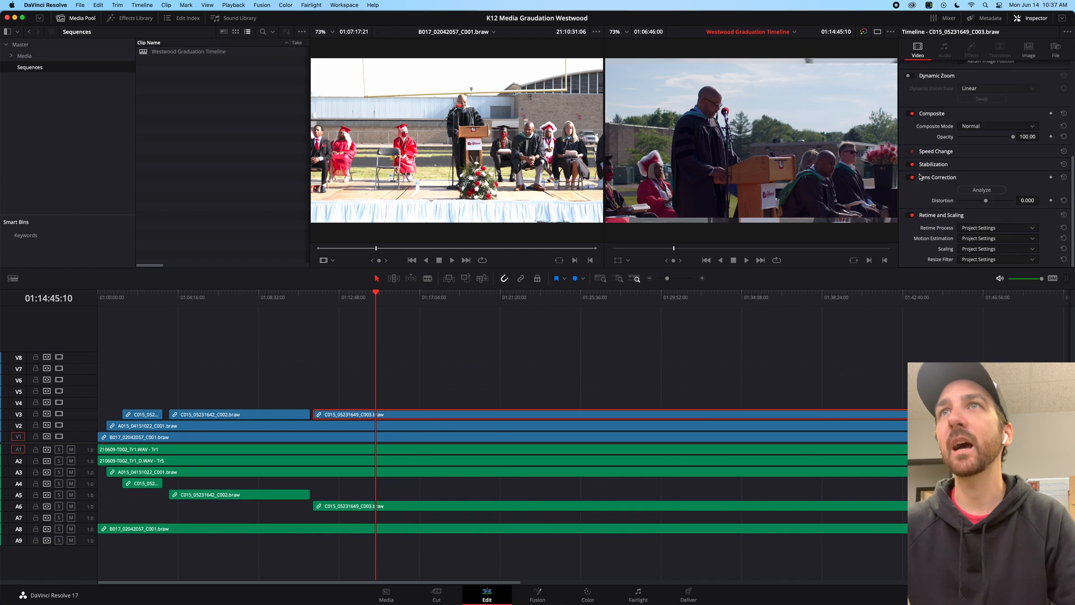
pyautogui.click(943, 164)
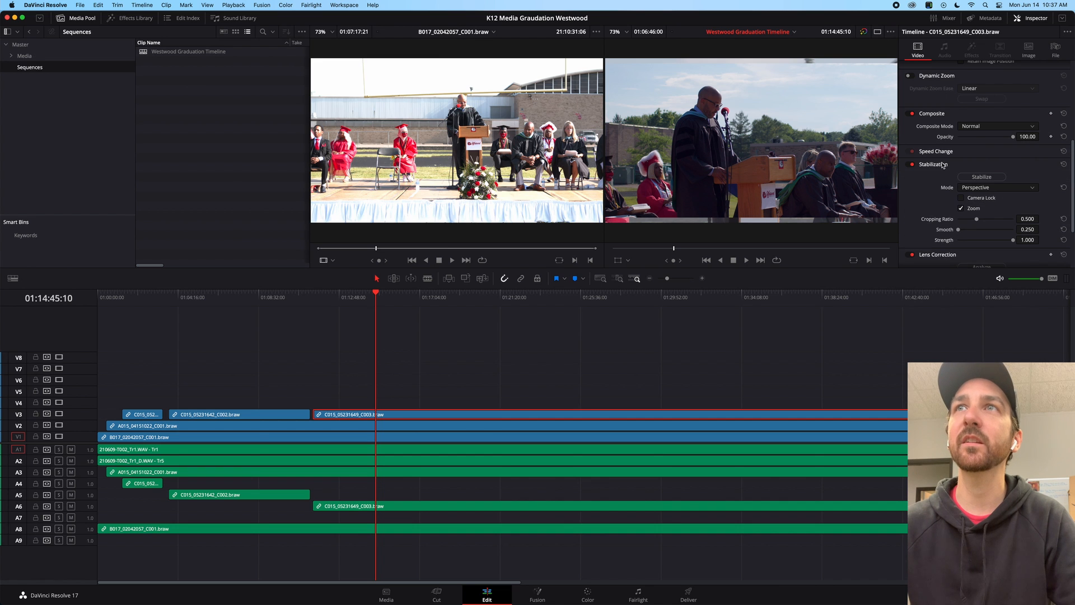
pyautogui.scroll(-2, 939, 167)
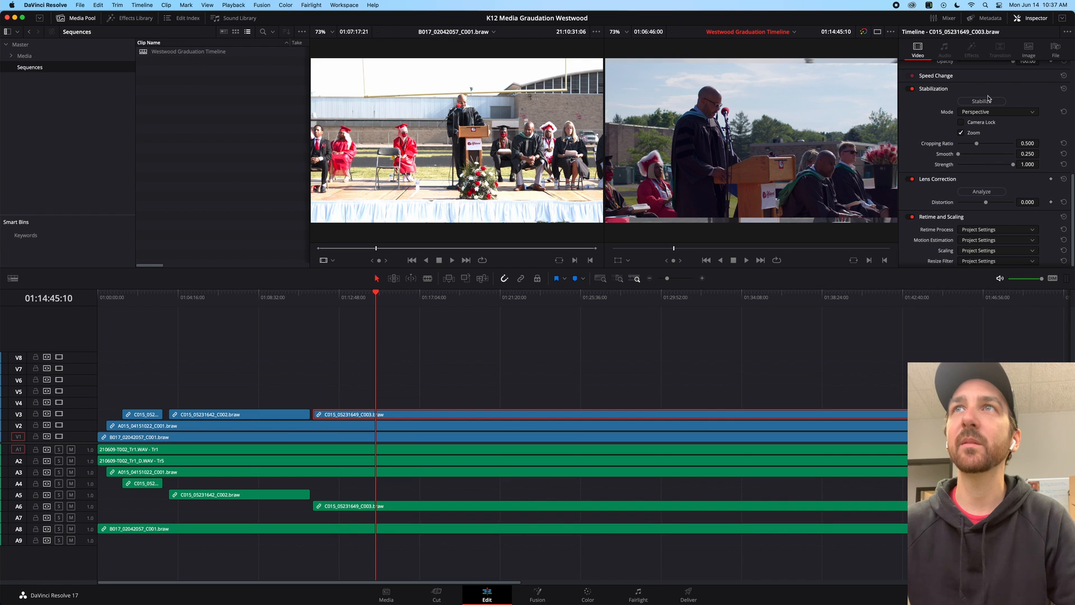
pyautogui.scroll(-1, 919, 133)
pyautogui.scroll(10, 959, 190)
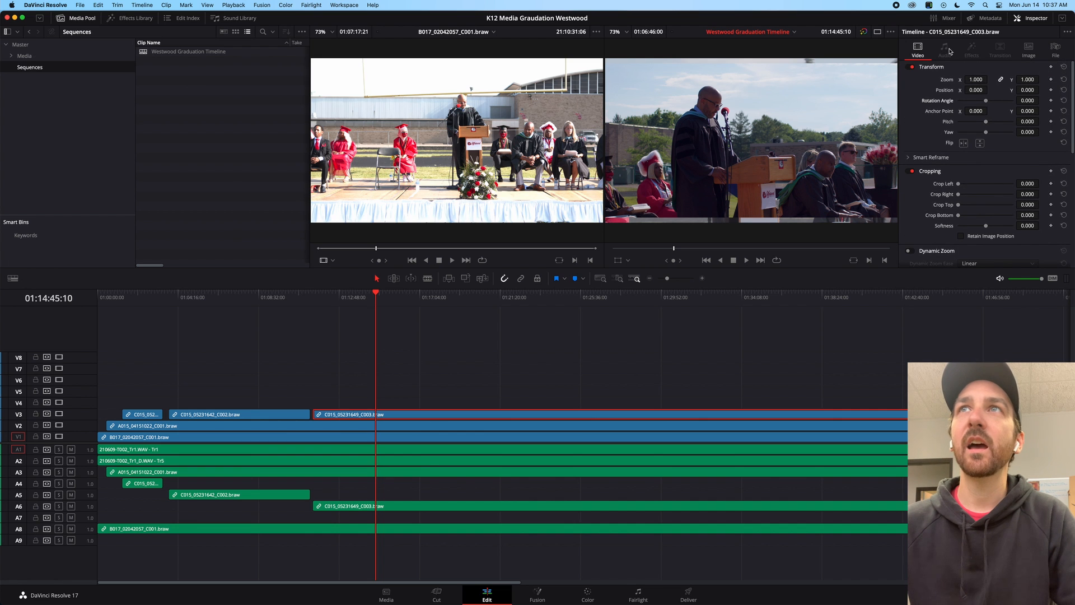
pyautogui.click(405, 385)
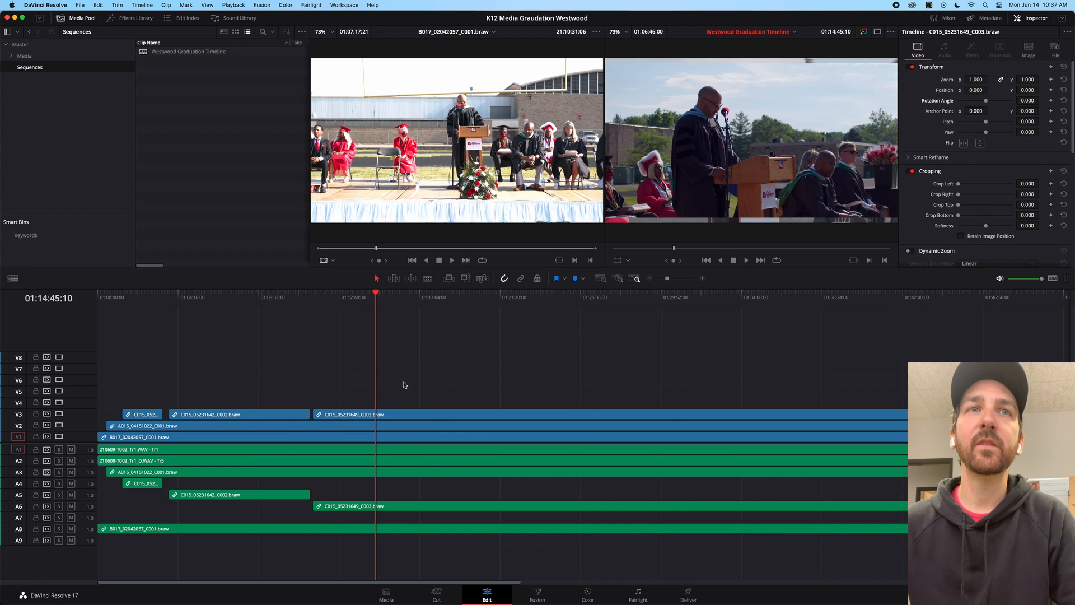
pyautogui.click(379, 507)
pyautogui.scroll(-4, 942, 125)
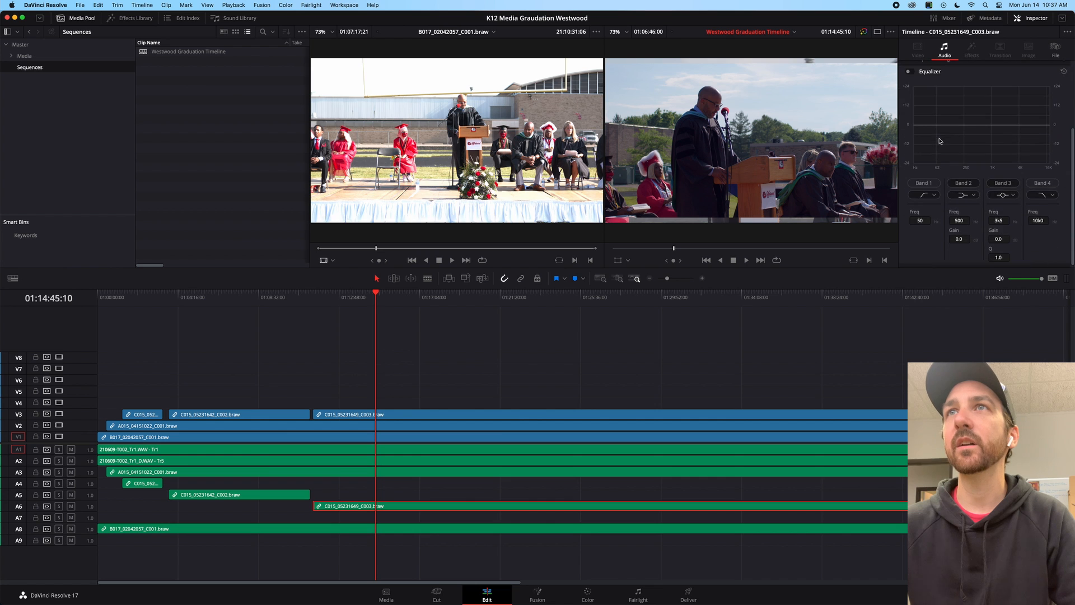
pyautogui.scroll(4, 939, 179)
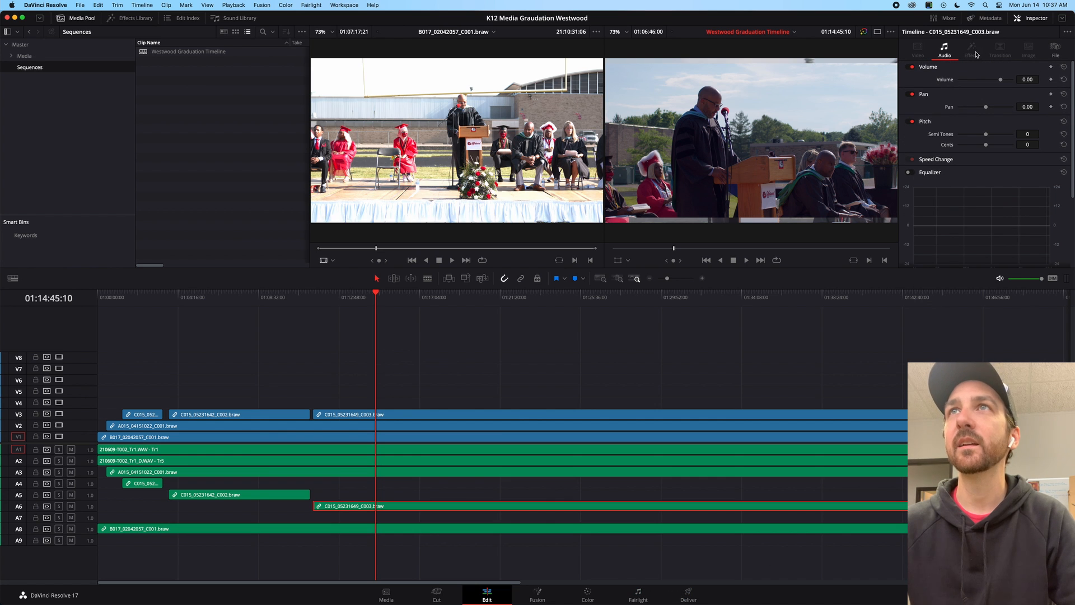
# Set the Blackmagic RAW decoding of C015_05231649_C003.braw on V3 to Clip and raise its color temperature to 26672
pyautogui.click(657, 414)
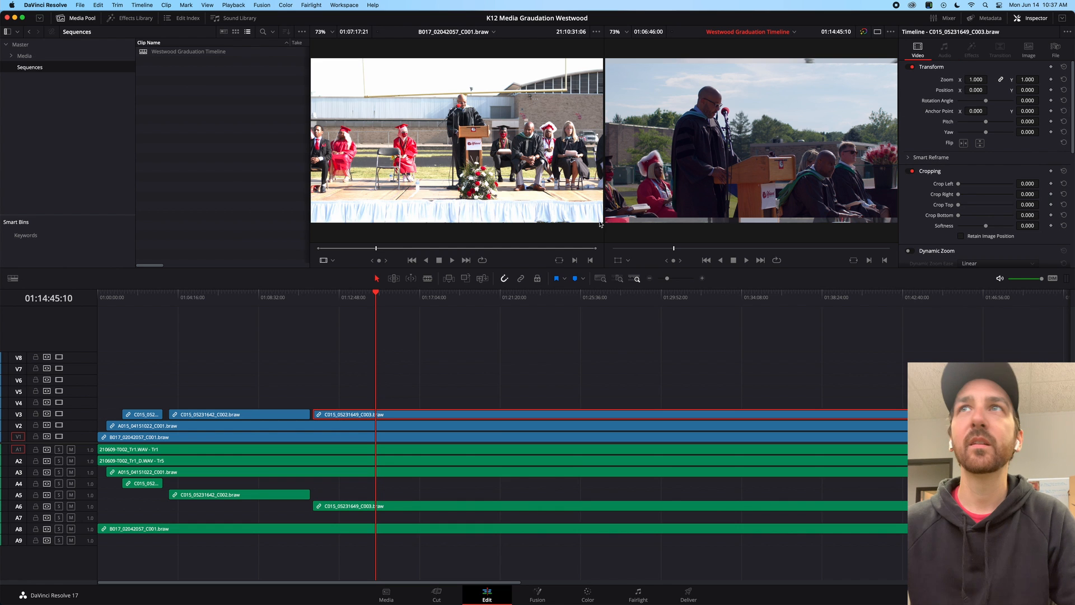
pyautogui.click(1028, 49)
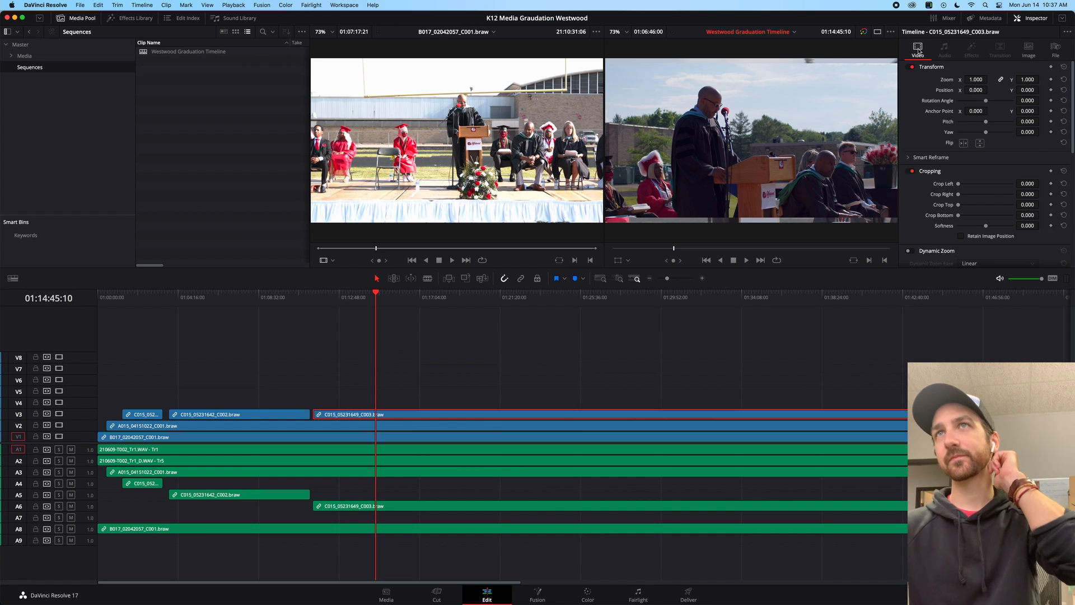
pyautogui.click(1008, 80)
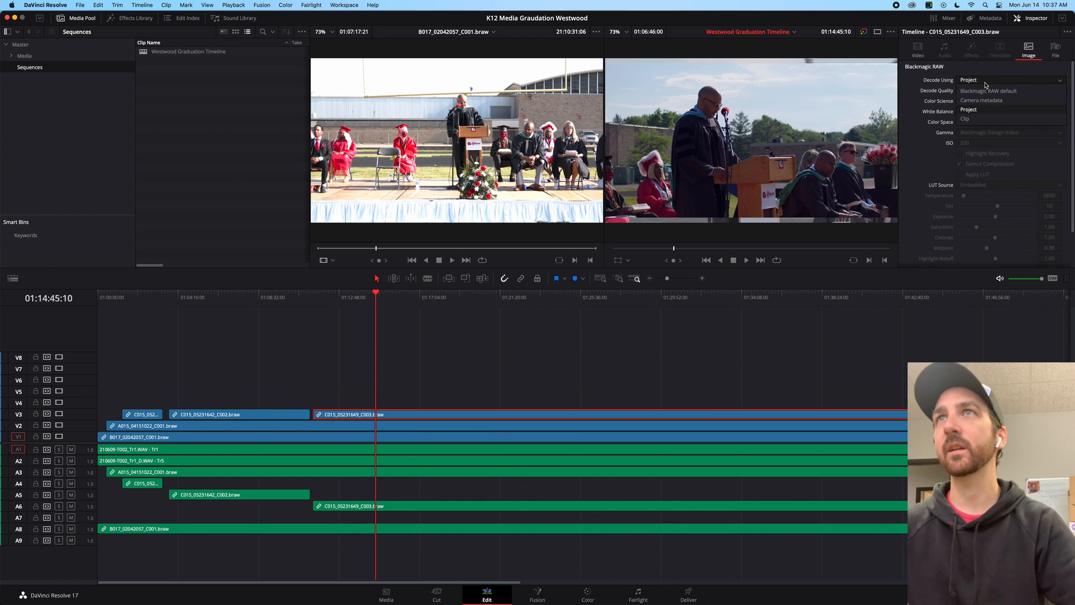
pyautogui.click(985, 90)
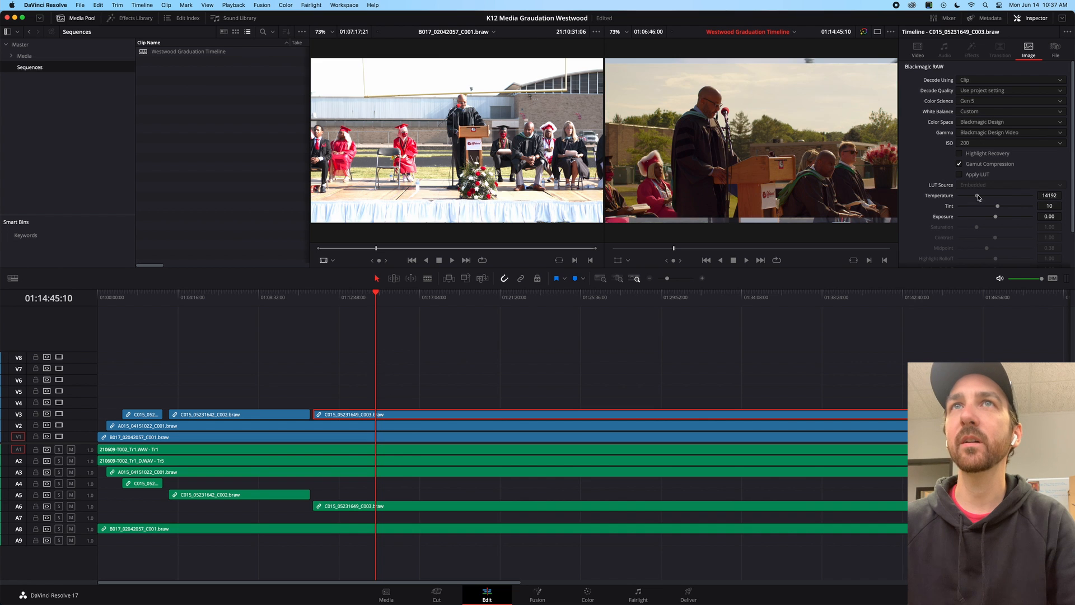
pyautogui.moveTo(956, 194); pyautogui.dragTo(996, 194)
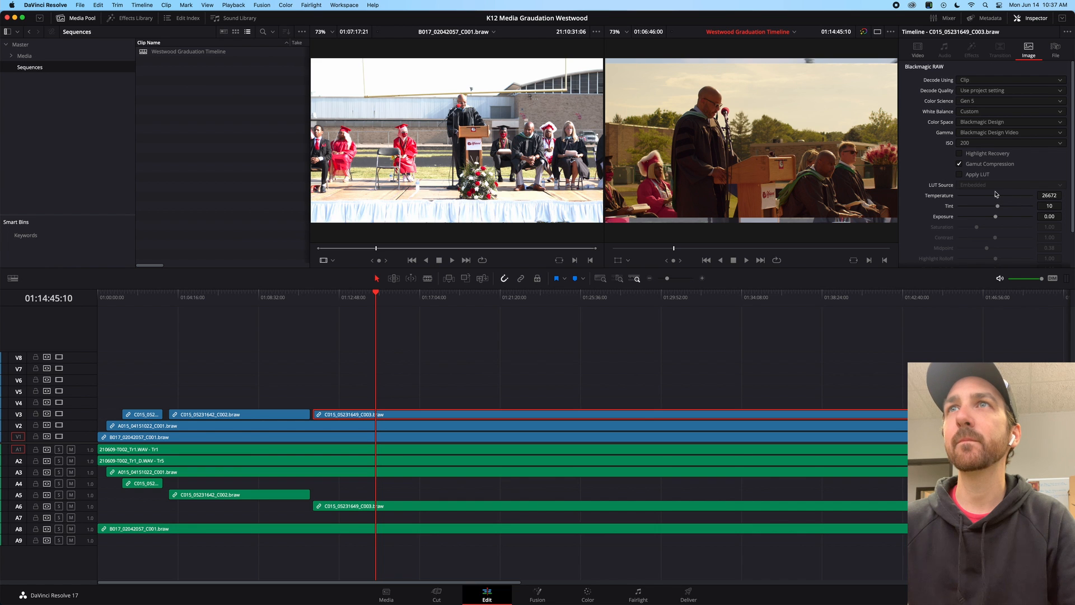
pyautogui.click(922, 53)
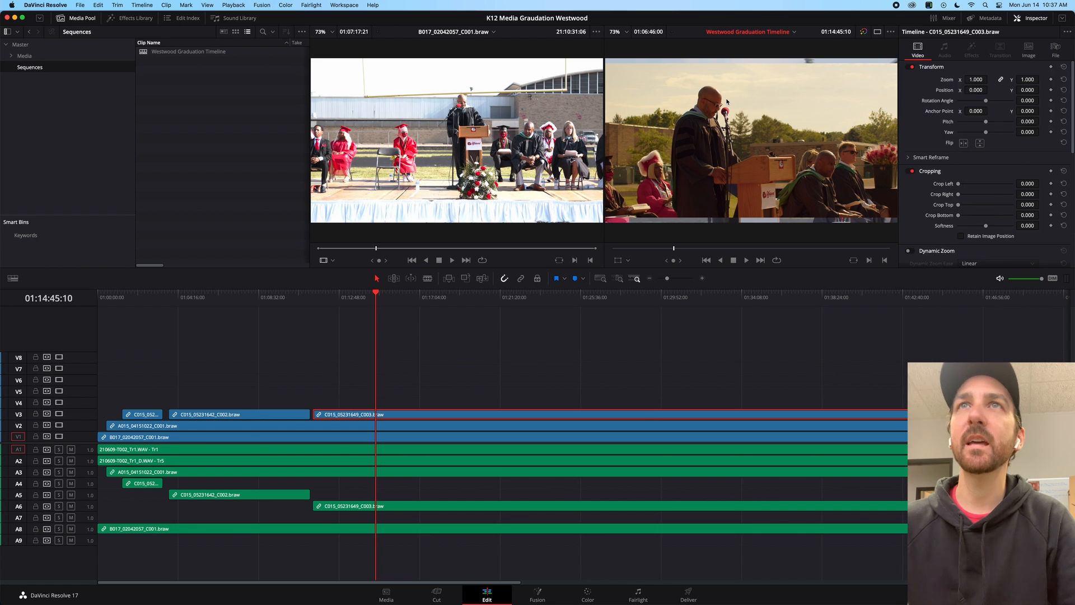
# Place a Solid Color generator on V4 at 01:14:52:02 and extend its start earlier on the timeline
pyautogui.click(378, 393)
pyautogui.click(398, 416)
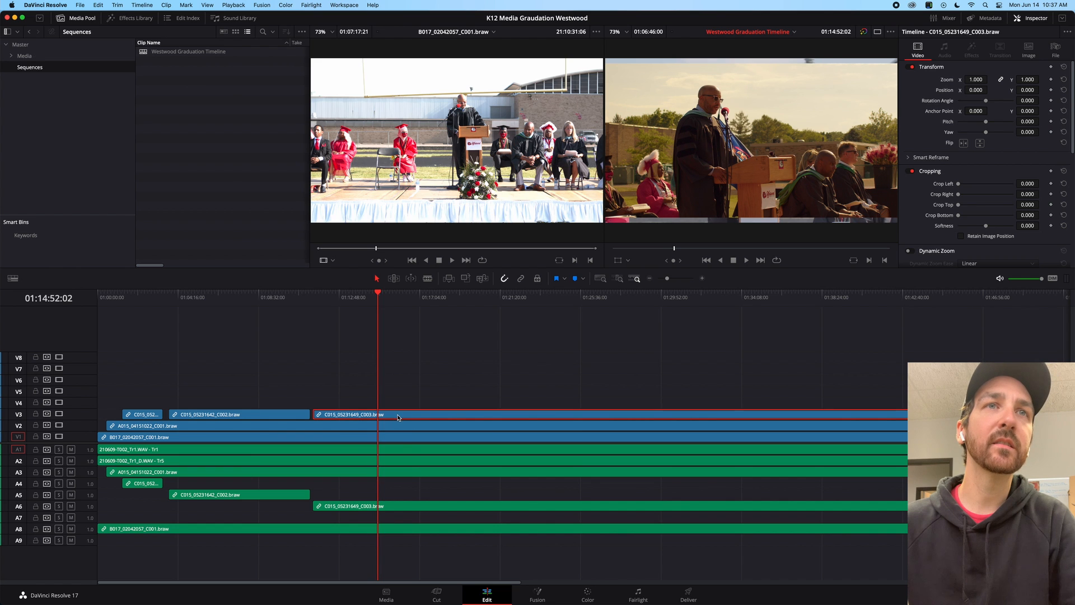
pyautogui.click(124, 20)
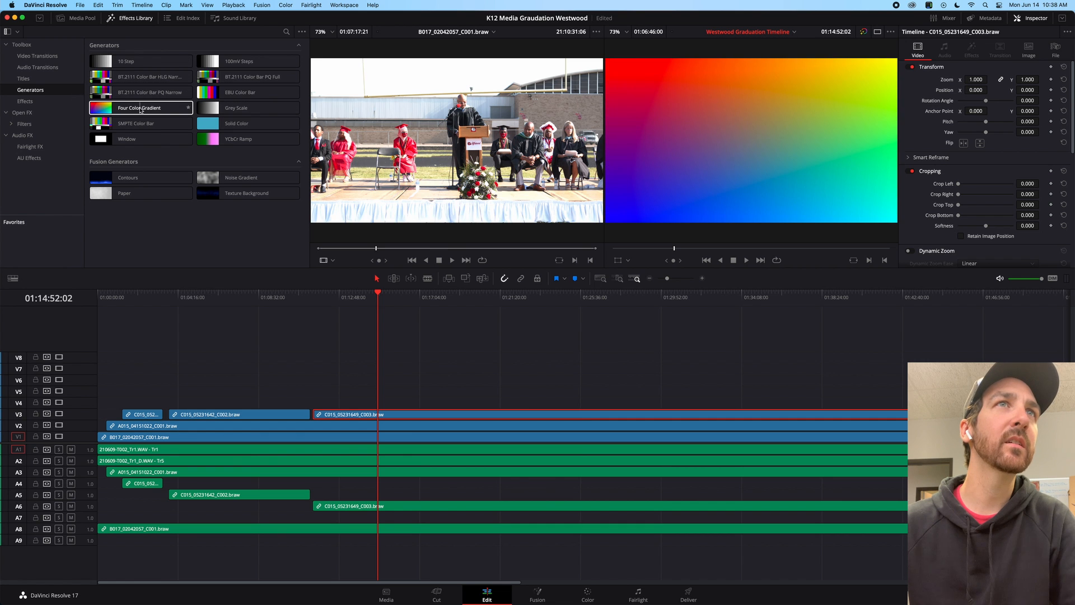
pyautogui.moveTo(236, 123); pyautogui.dragTo(380, 407)
pyautogui.press('super+equal')
pyautogui.press('super+equal')
pyautogui.press('super+equal')
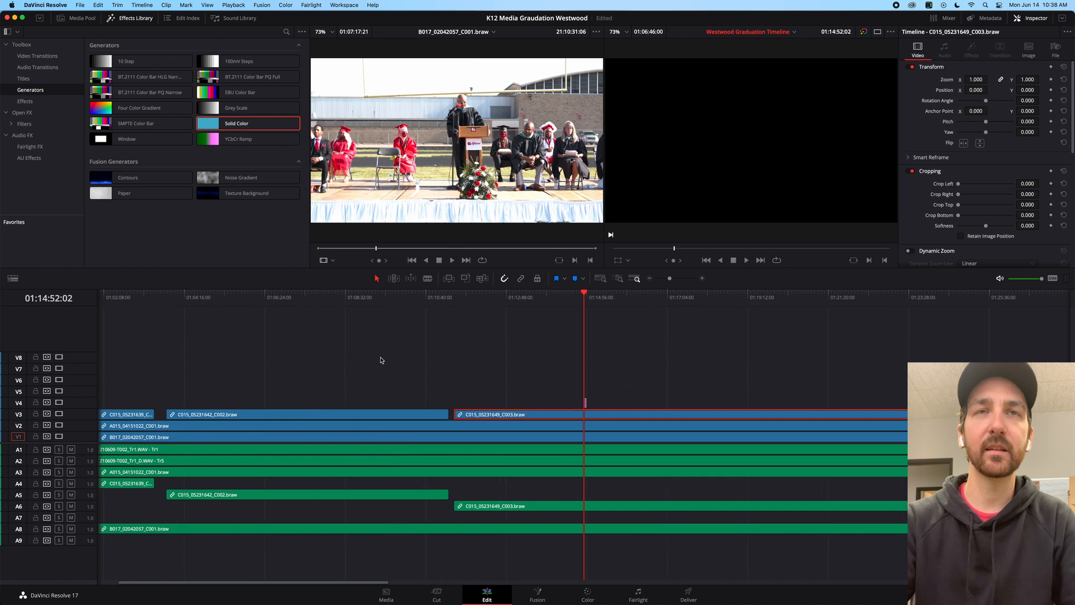
pyautogui.moveTo(585, 403); pyautogui.dragTo(478, 402)
pyautogui.click(587, 401)
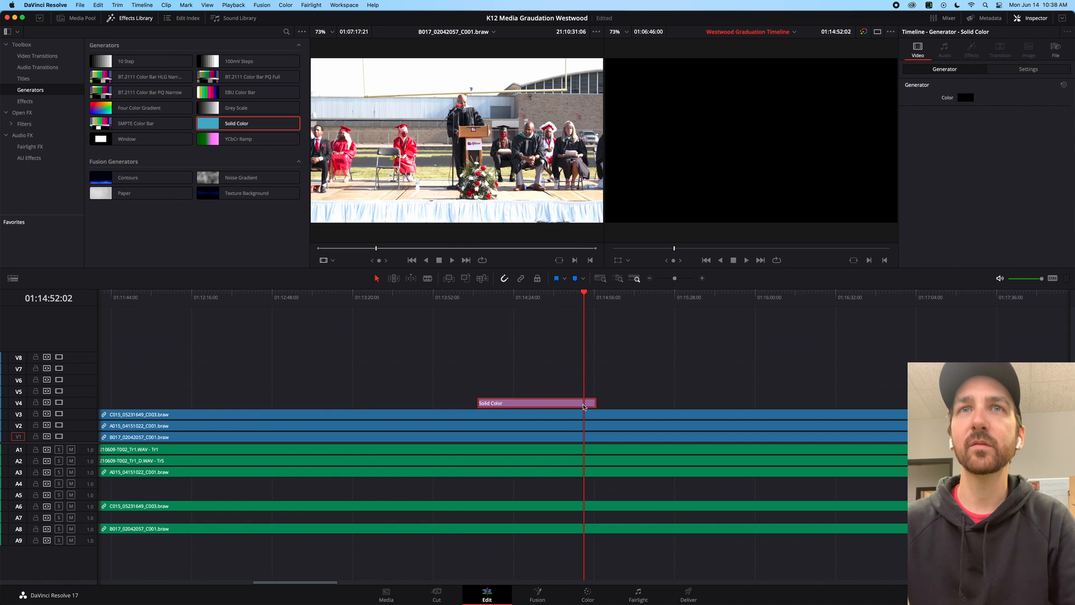
# Change the Solid Color generator on V4 to blue, and delete it from the timeline
pyautogui.click(970, 99)
pyautogui.click(495, 262)
pyautogui.click(541, 339)
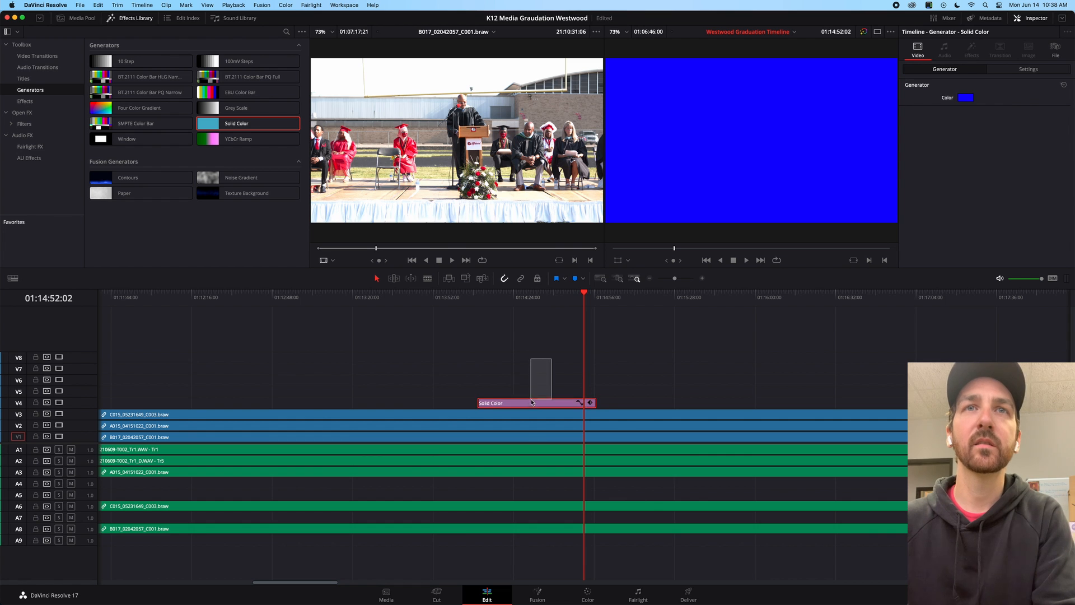
pyautogui.press('Delete')
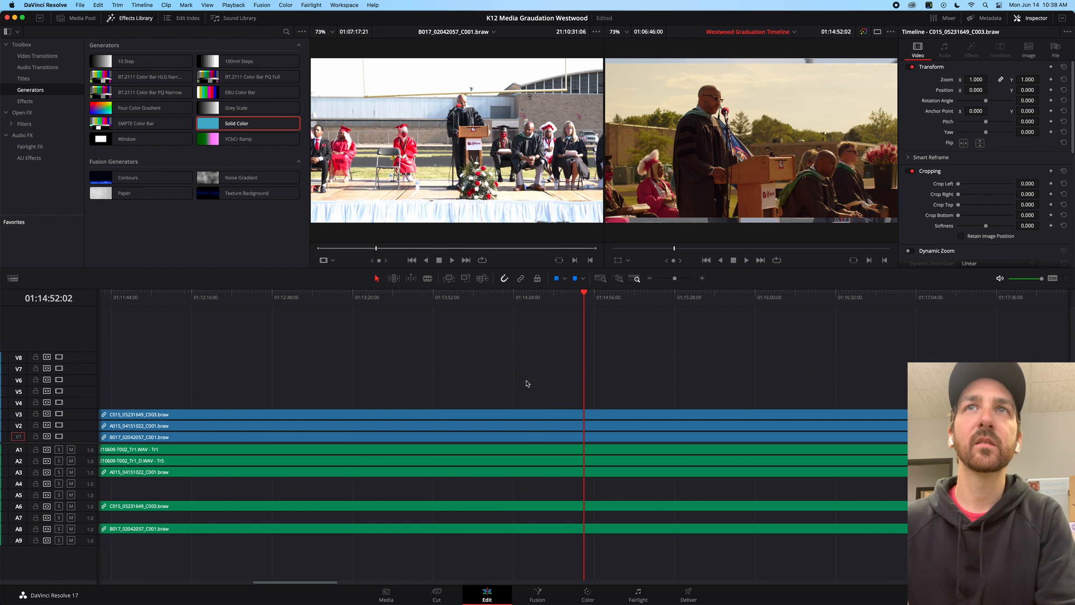
# Try applying the Binoculars Fusion effect to C015_05231649_C003.braw on V3, and undo it
pyautogui.click(25, 101)
pyautogui.moveTo(135, 102); pyautogui.dragTo(472, 417)
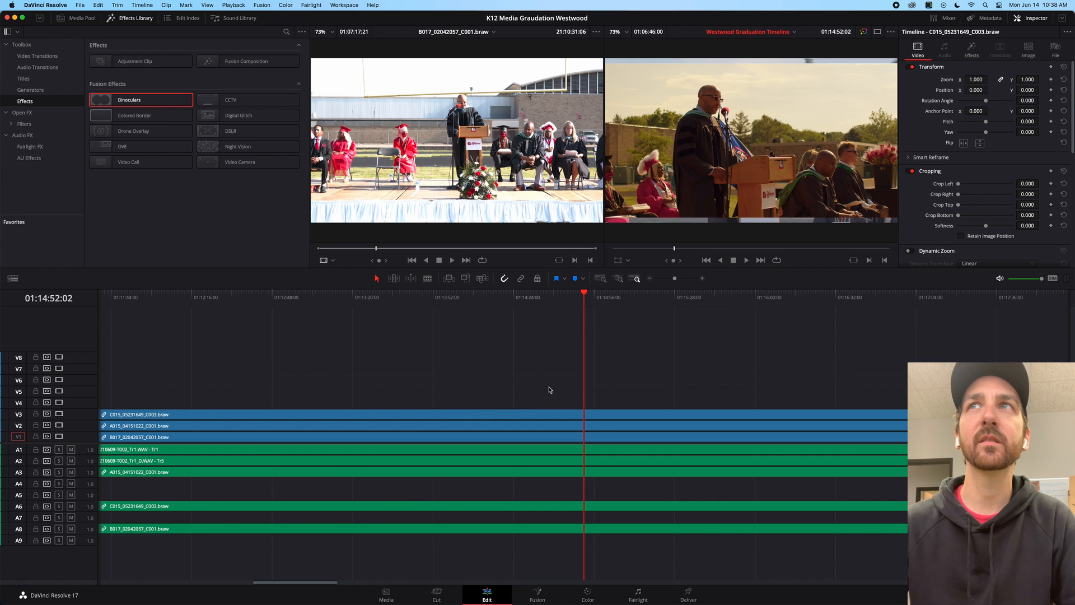
pyautogui.press('super+z')
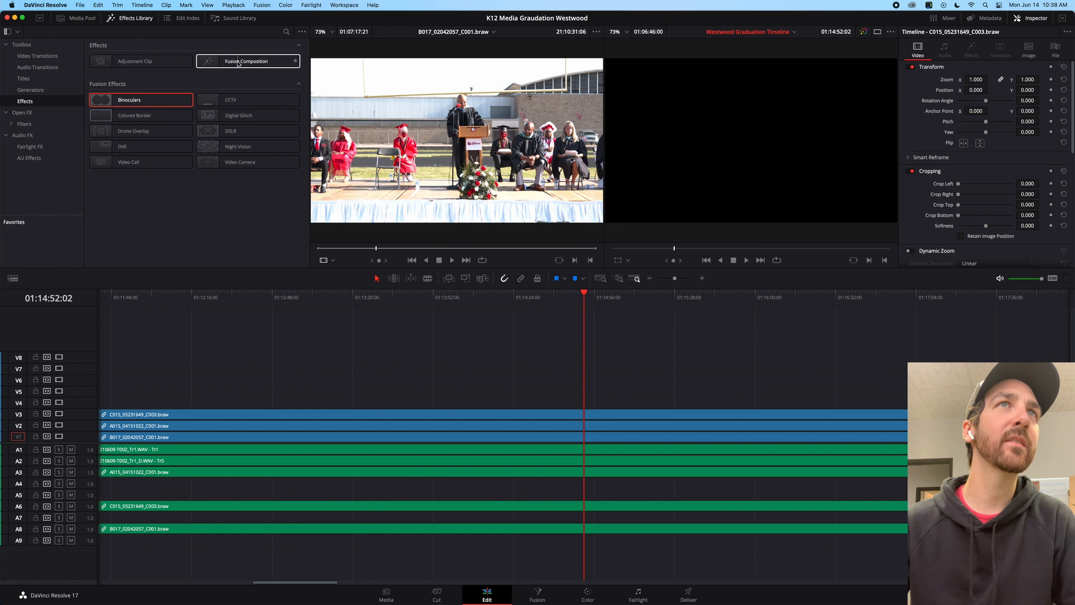
# Browse the available title templates and preview Fusion Titles such as Clean and Simple and Scale Up
pyautogui.click(23, 78)
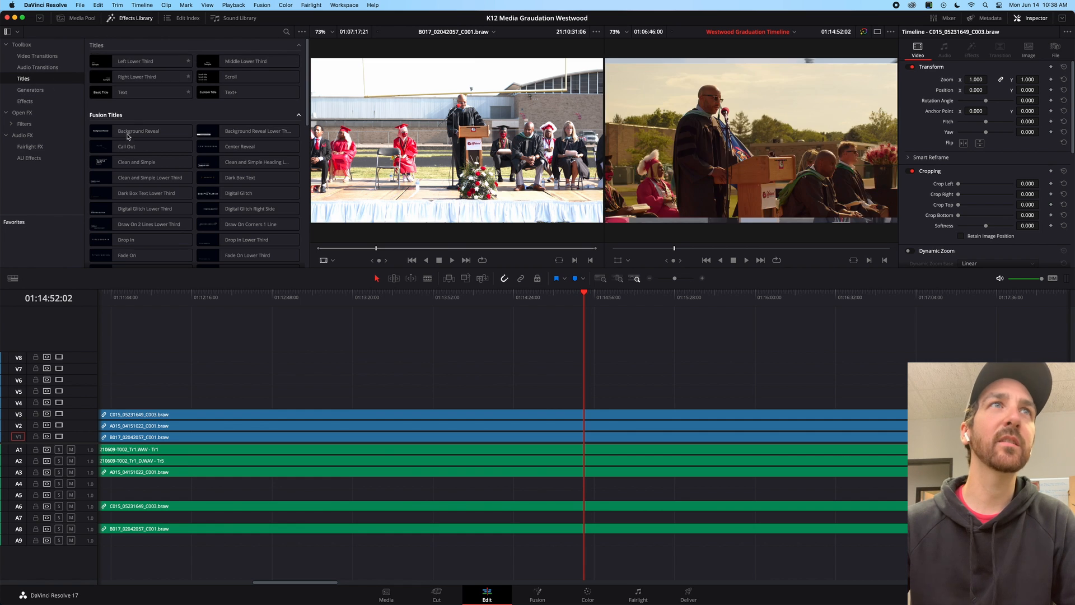
pyautogui.scroll(-3, 94, 131)
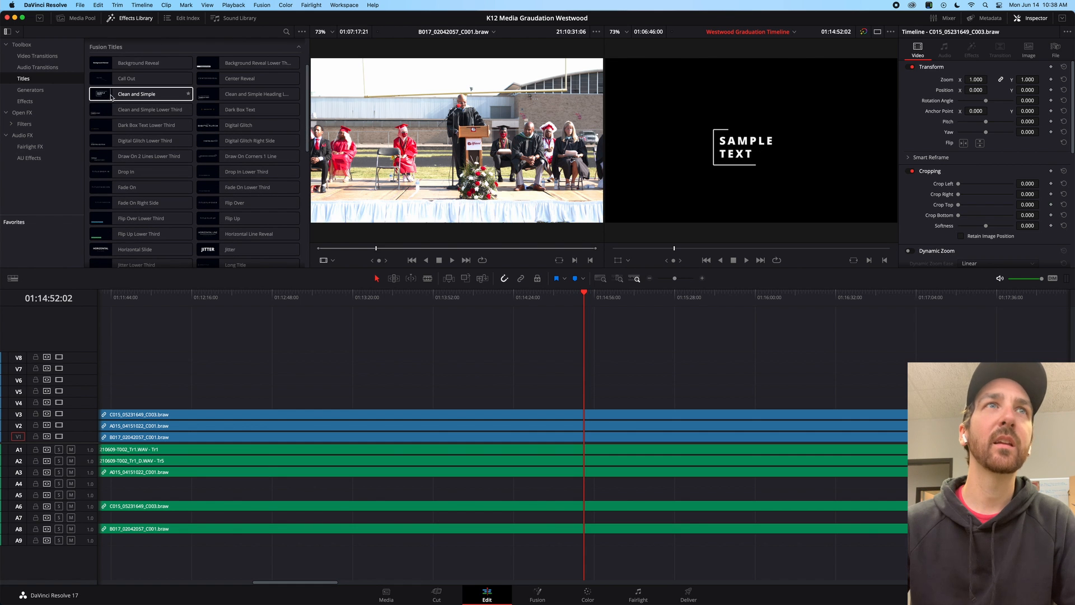
pyautogui.scroll(-5, 98, 123)
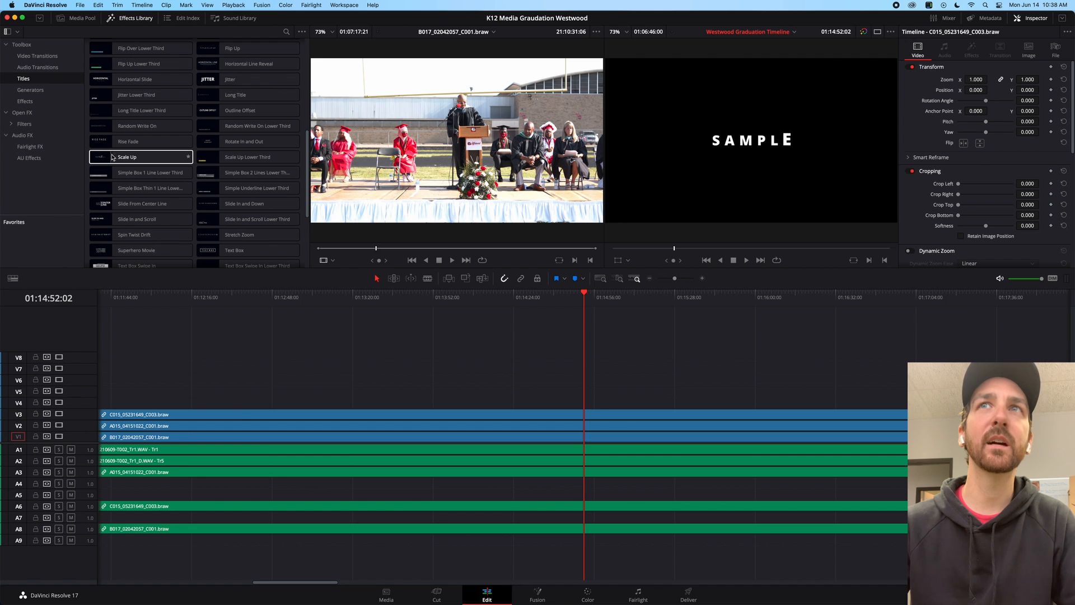
pyautogui.scroll(-3, 128, 180)
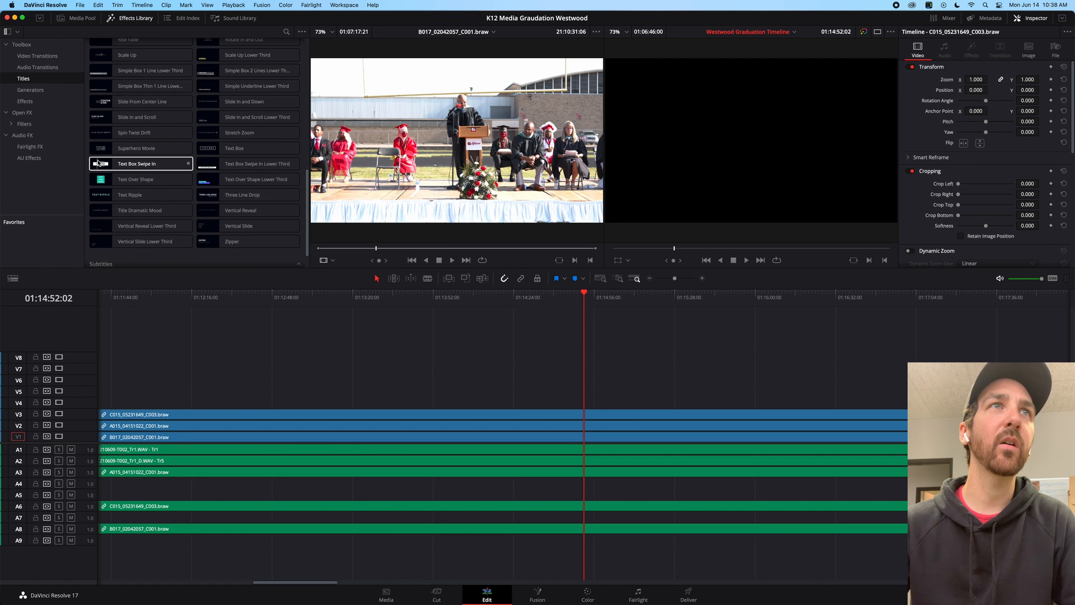
pyautogui.scroll(10, 144, 157)
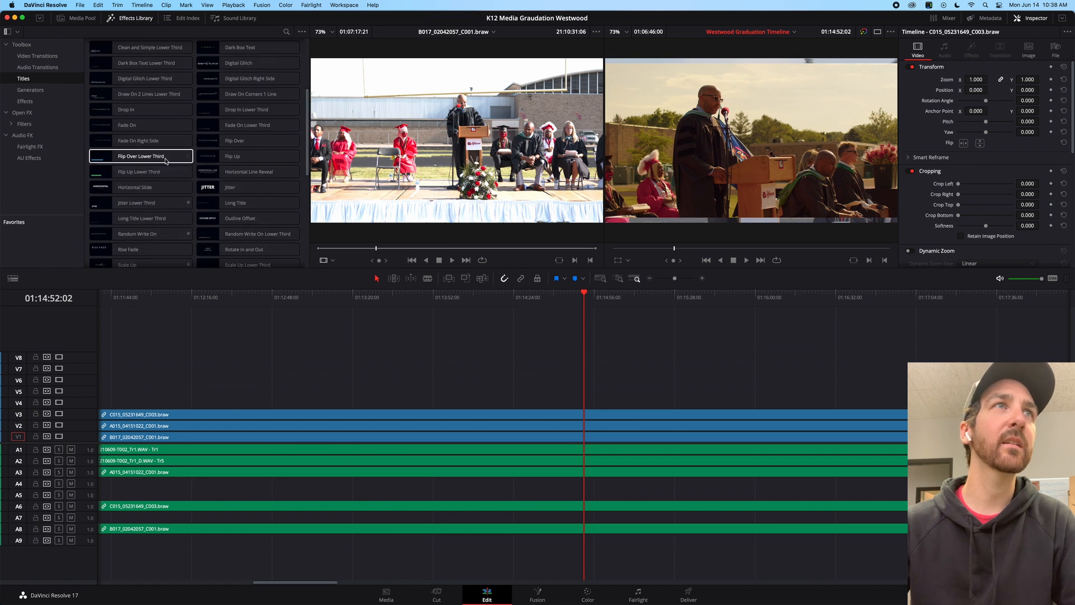
# Browse the available audio and video transitions in the effects toolbox
pyautogui.click(38, 67)
pyautogui.click(37, 56)
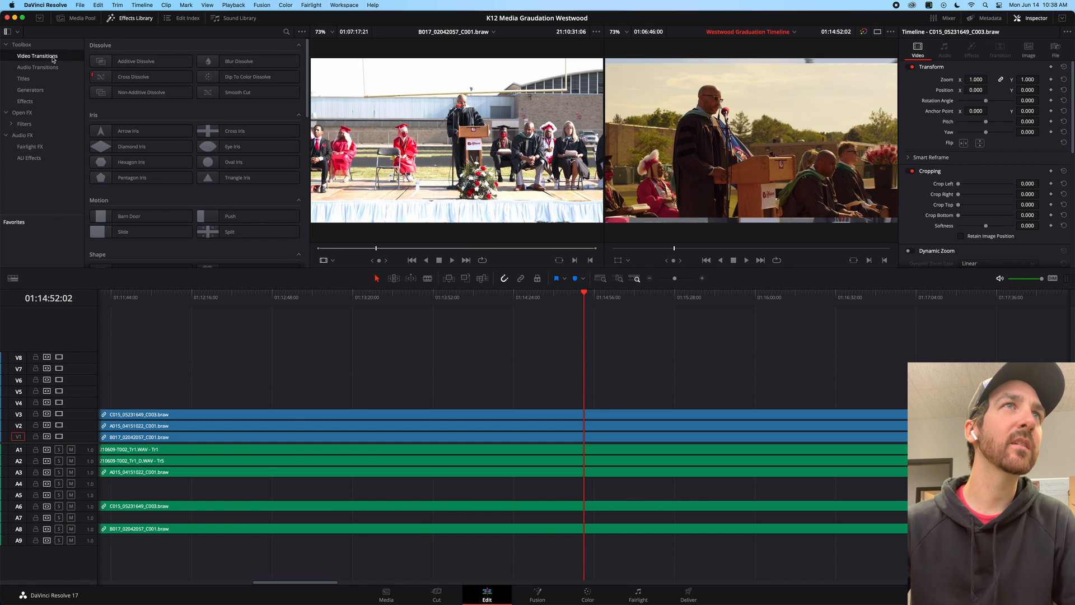
pyautogui.scroll(-10, 153, 183)
pyautogui.scroll(5, 145, 163)
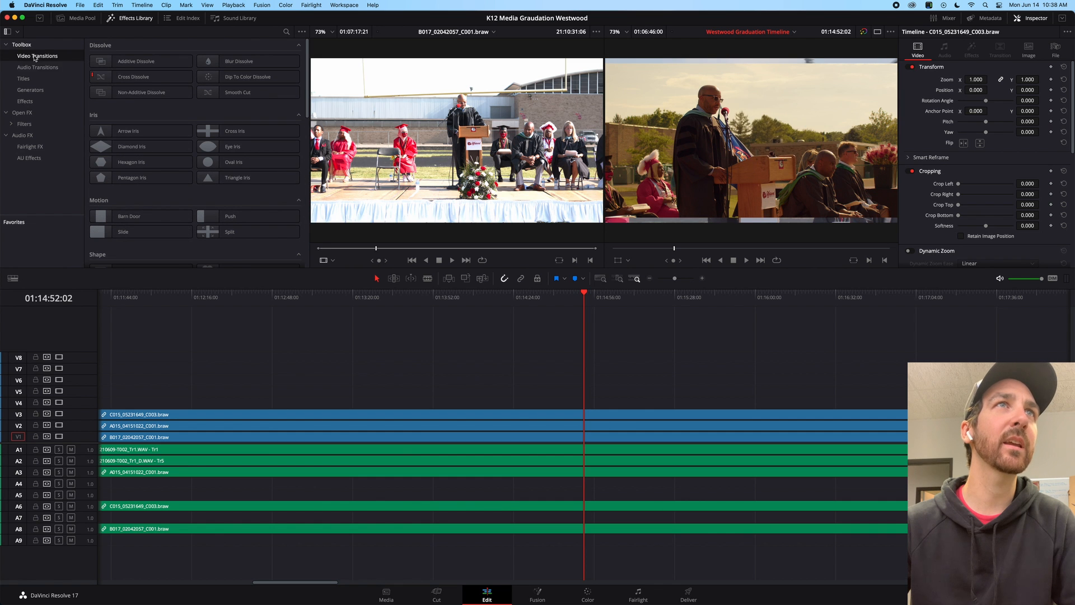
# View the Media Pool and the Sound Library, returning to the Sequences bin in the Media Pool
pyautogui.click(131, 23)
pyautogui.click(87, 21)
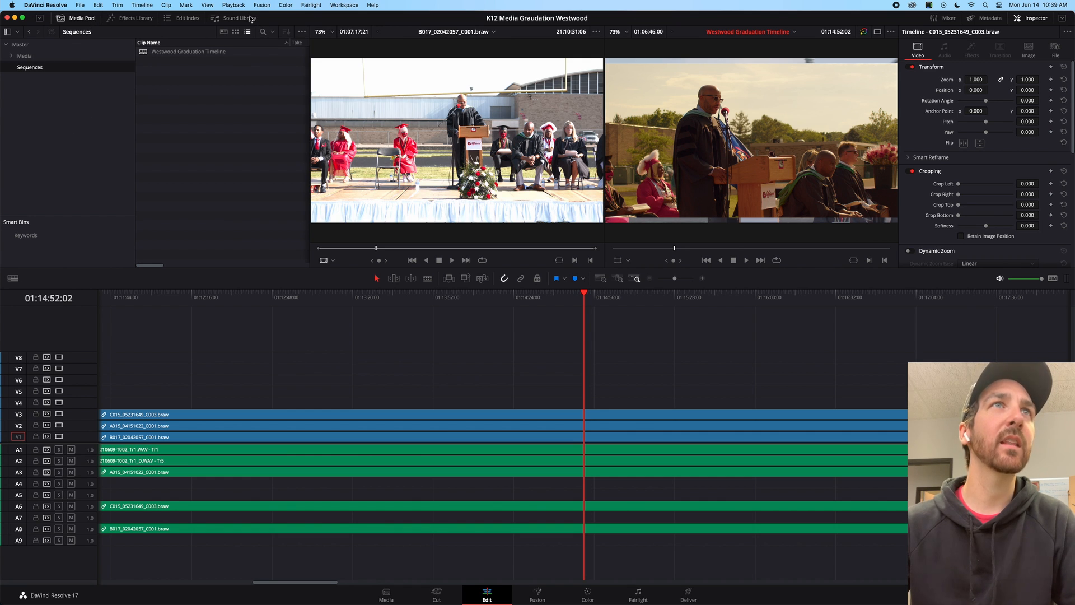
pyautogui.click(82, 20)
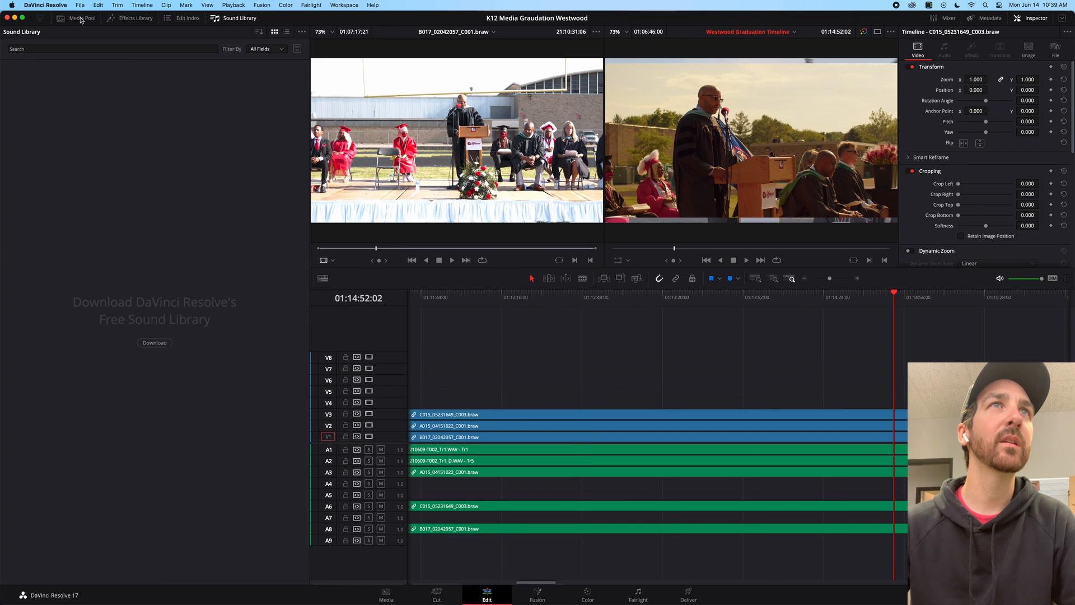
pyautogui.click(233, 18)
pyautogui.click(73, 20)
pyautogui.click(471, 346)
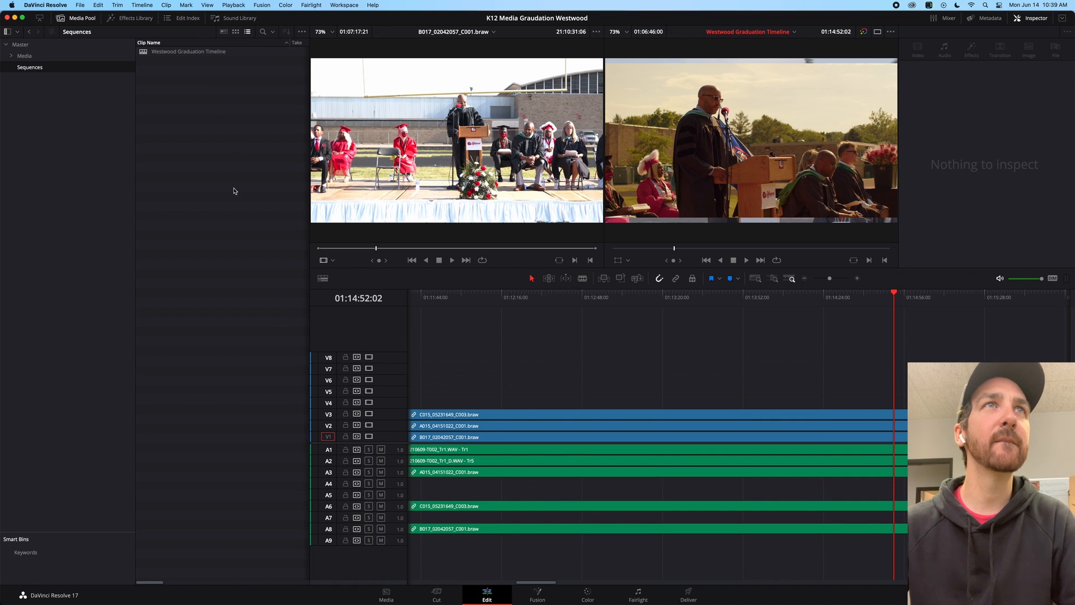
# Toggle the Media Pool between full height and half height, leaving it at half height
pyautogui.click(286, 44)
pyautogui.click(40, 18)
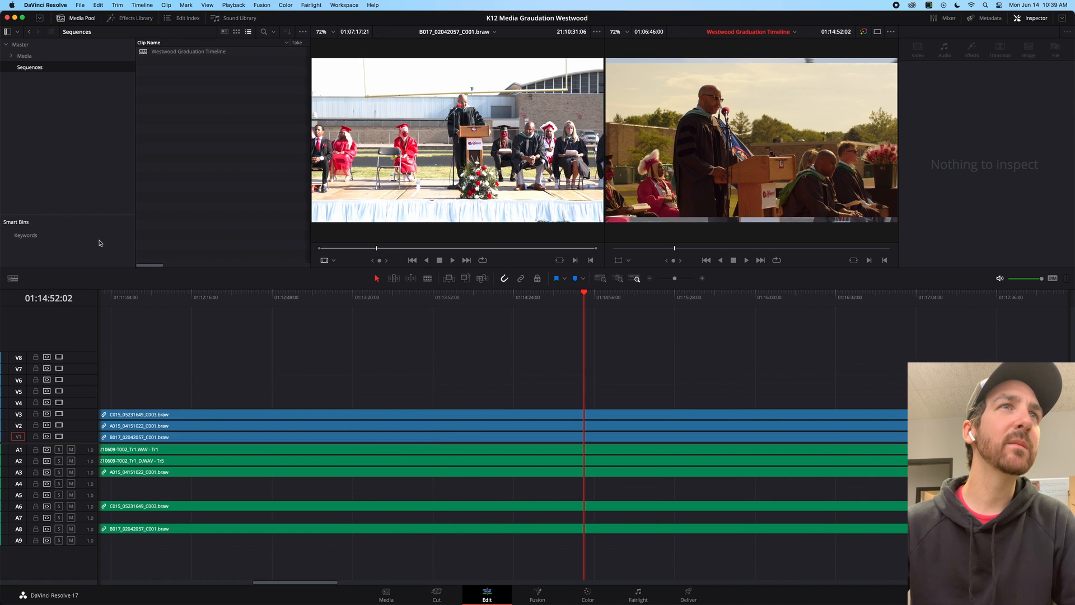
pyautogui.click(40, 19)
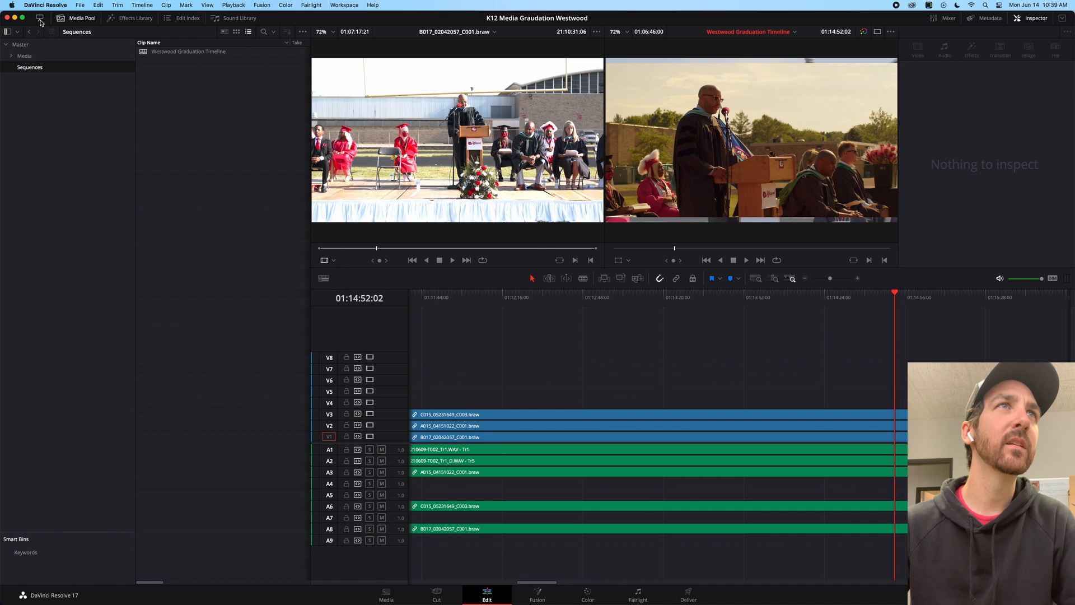
pyautogui.click(40, 19)
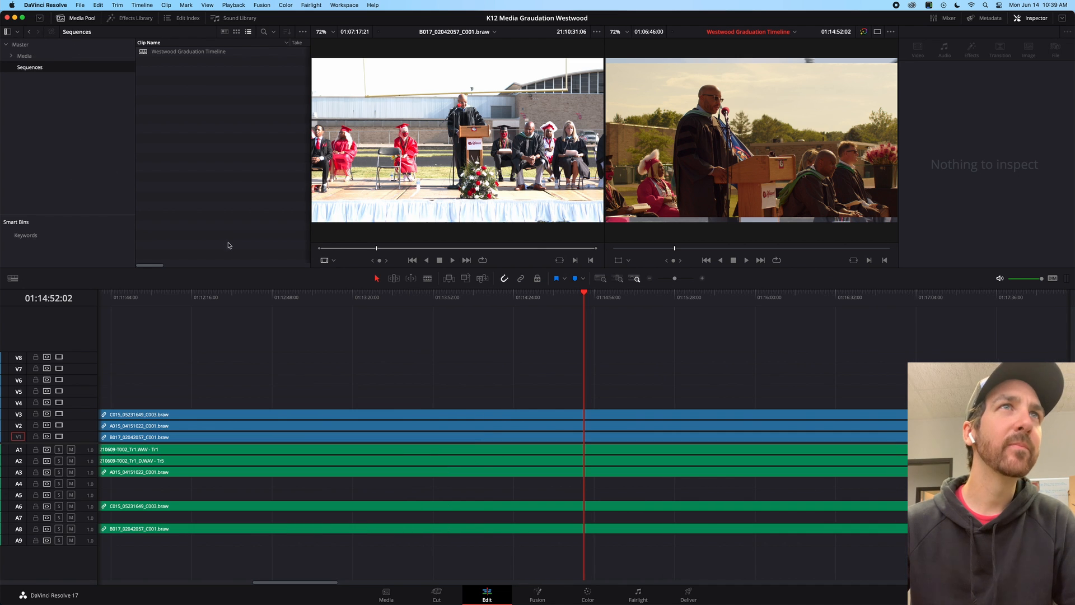
# Turn on stacked timelines in the timeline view options, and turn the option off again
pyautogui.click(12, 278)
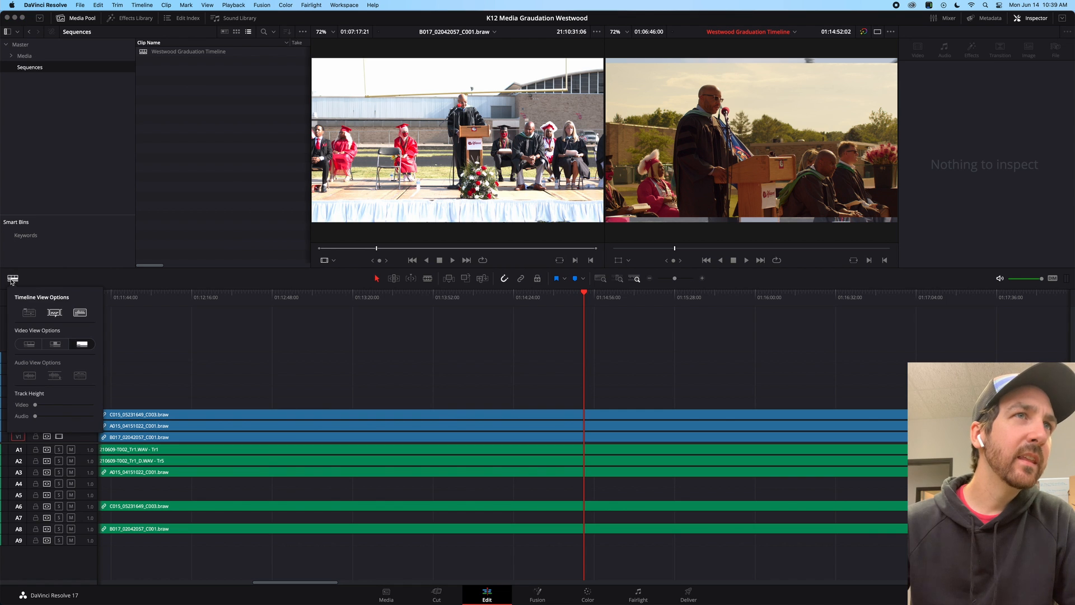
pyautogui.click(29, 312)
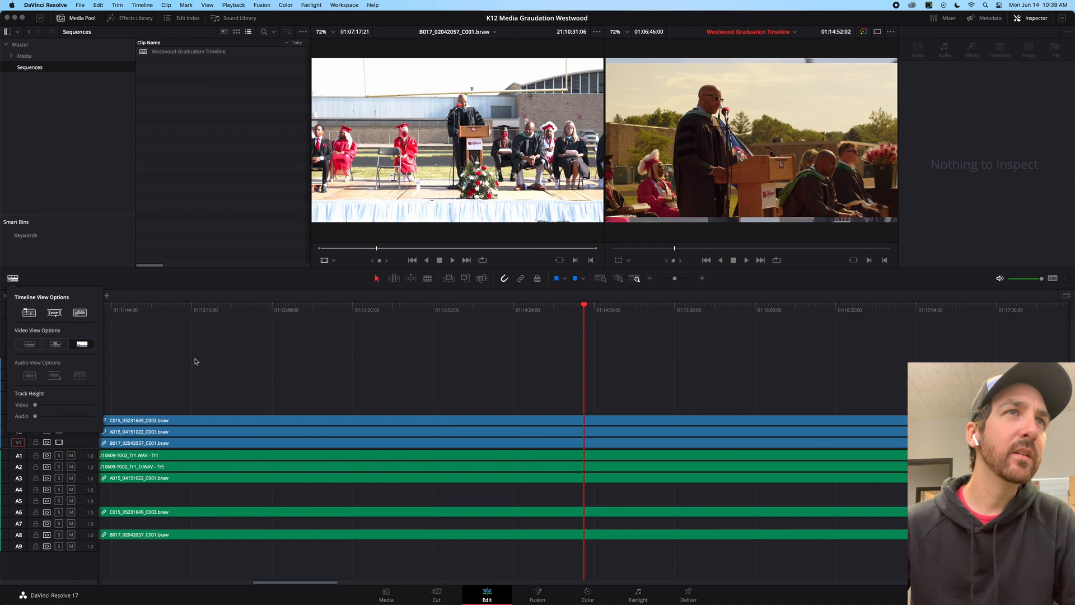
pyautogui.click(172, 351)
pyautogui.click(12, 278)
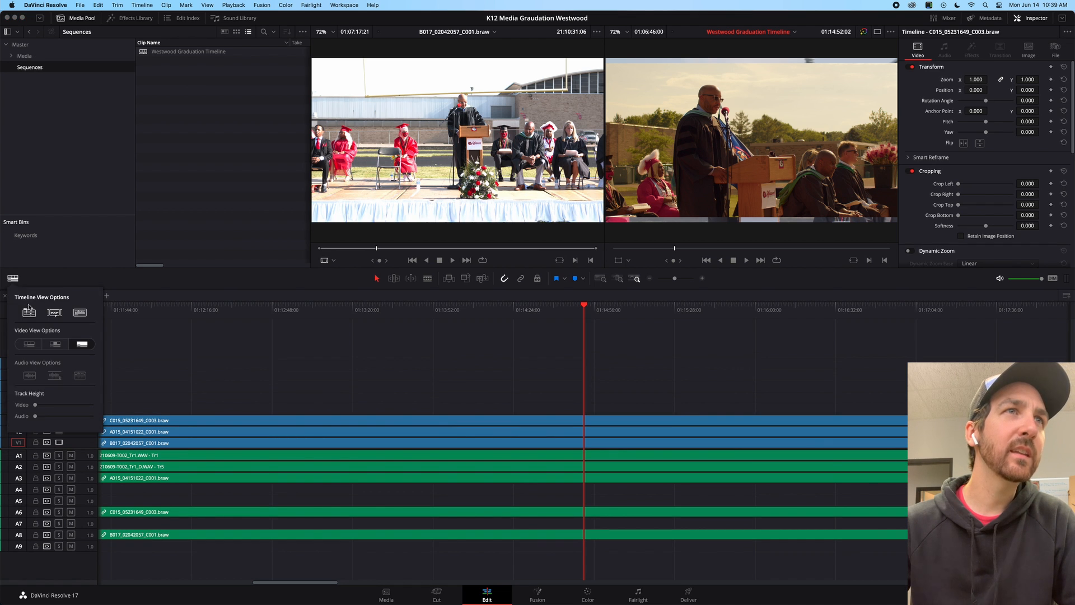
pyautogui.click(29, 312)
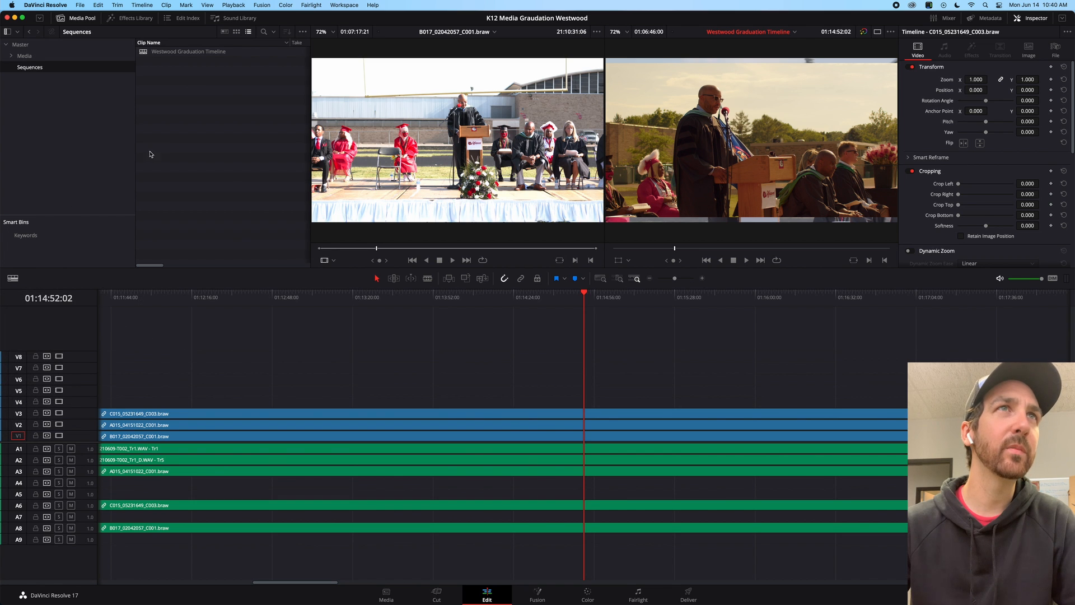
# Duplicate the Westwood Graduation Timeline in the Sequences bin and open the copy
pyautogui.rightClick(173, 52)
pyautogui.click(218, 107)
pyautogui.click(153, 63)
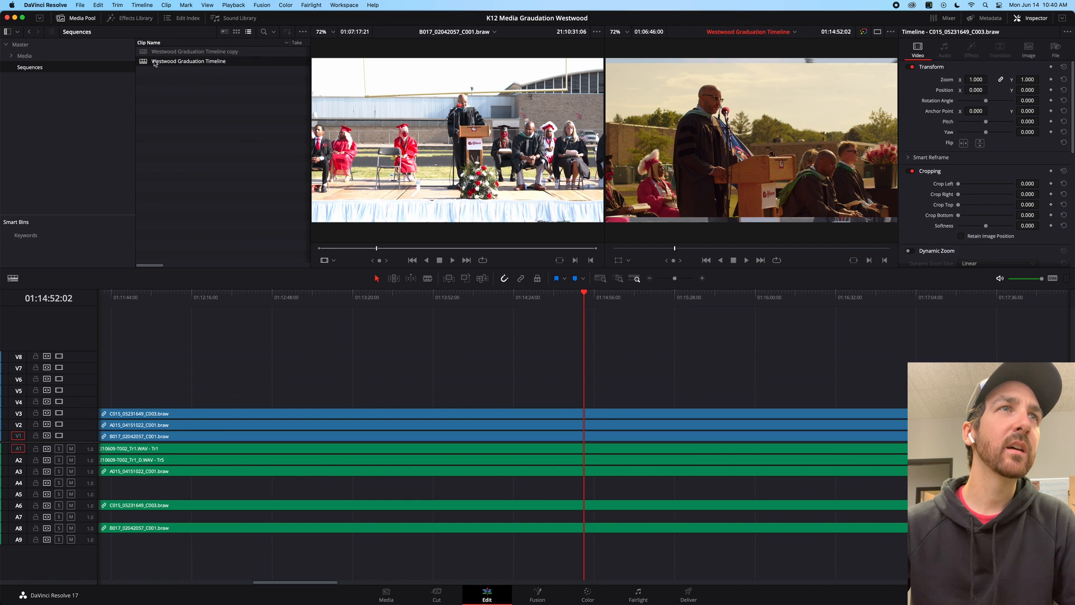
pyautogui.doubleClick(161, 52)
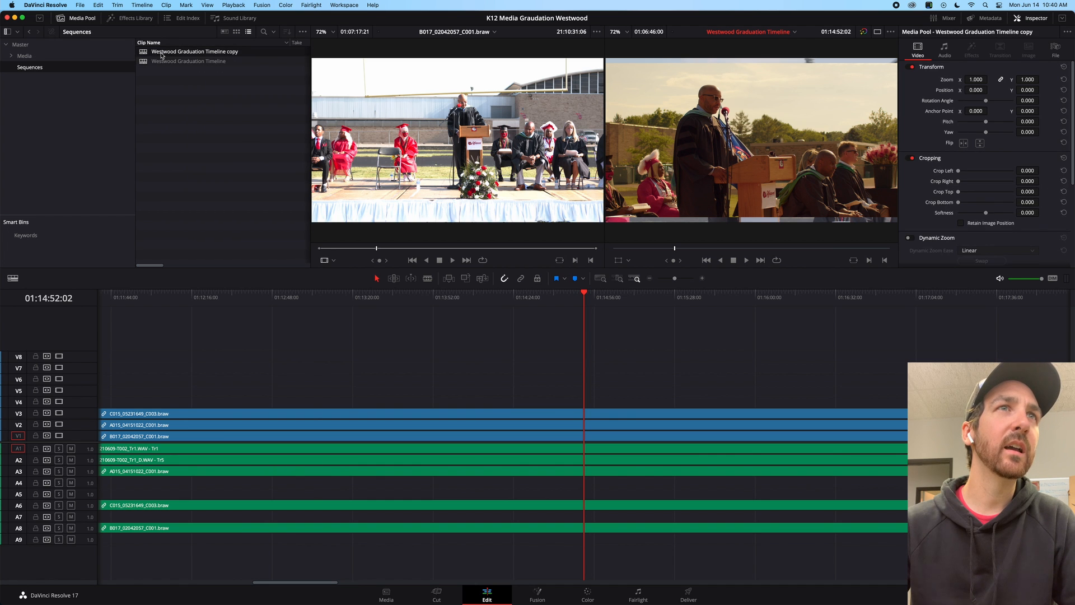
pyautogui.click(177, 142)
# Enable stacked timelines and switch between the Westwood Graduation Timeline and its copy
pyautogui.click(13, 278)
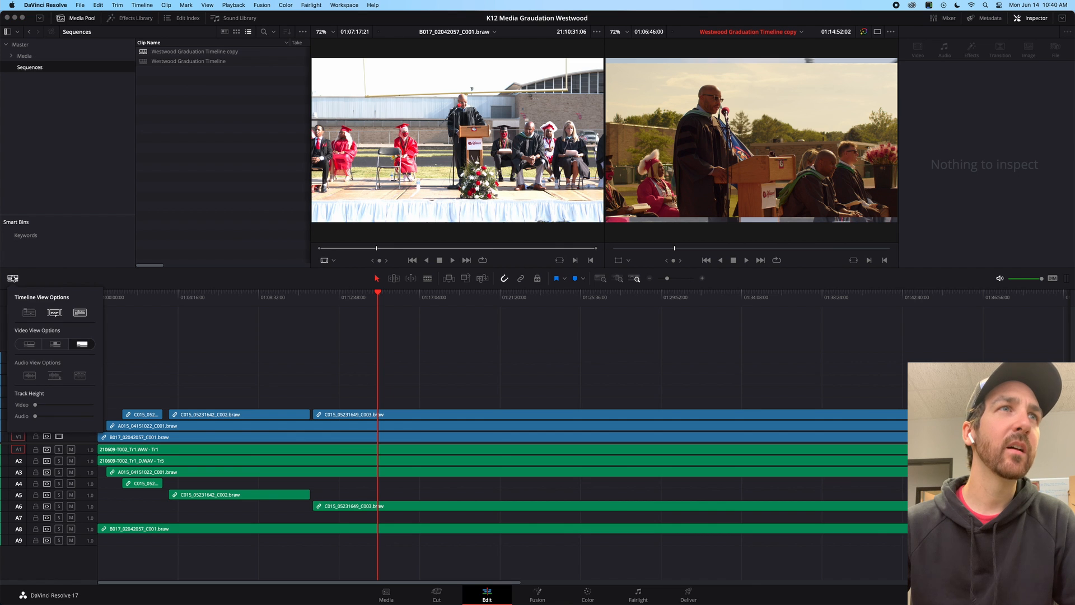
pyautogui.click(33, 316)
pyautogui.click(124, 297)
pyautogui.click(50, 295)
pyautogui.click(120, 296)
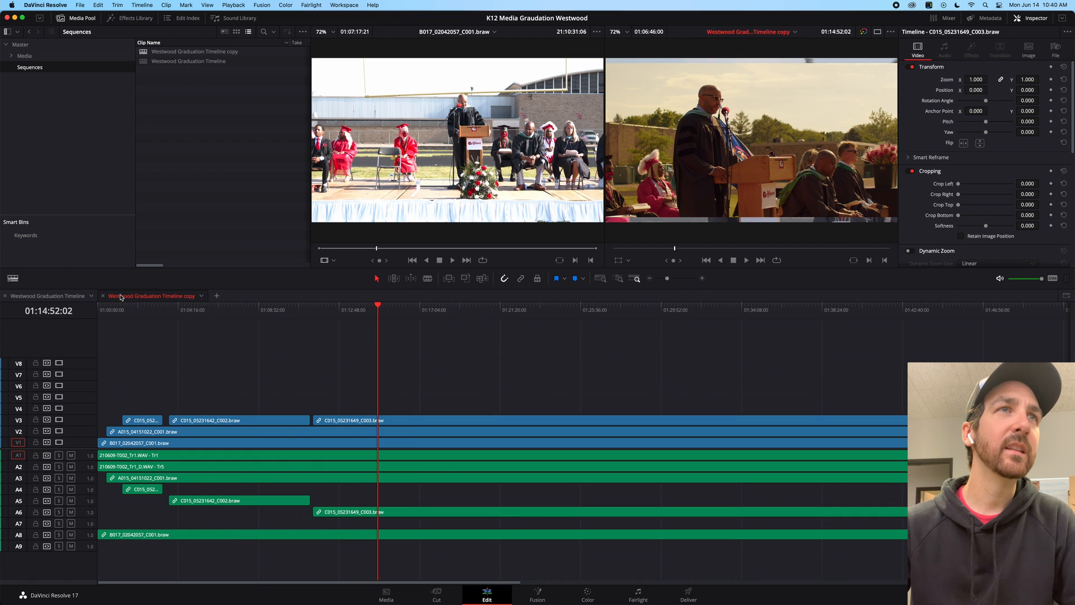
# Close the Westwood Graduation Timeline copy and delete it from the Sequences bin
pyautogui.click(103, 296)
pyautogui.click(211, 138)
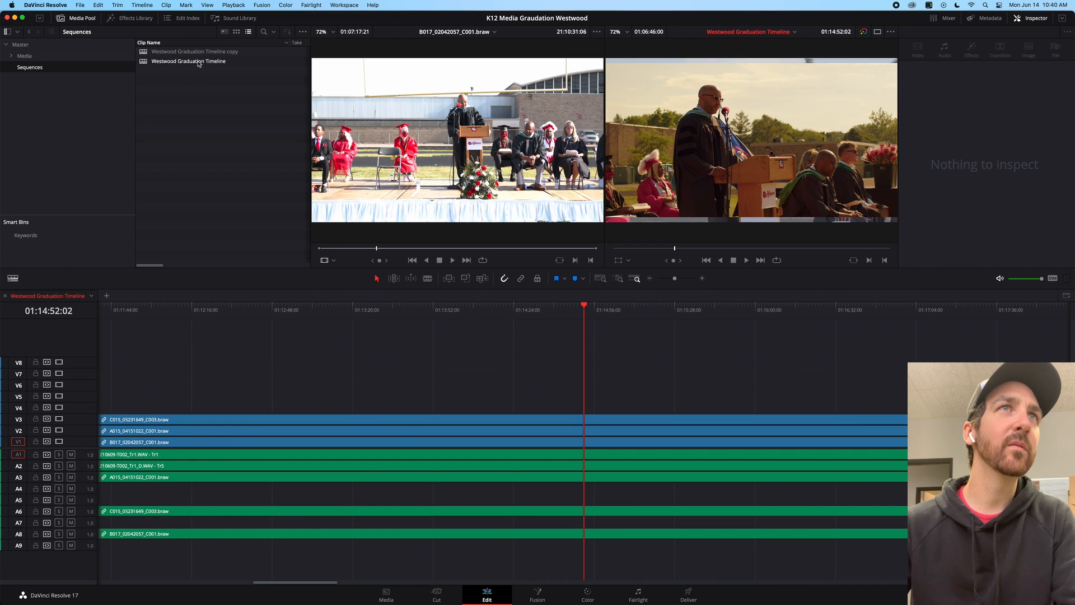
pyautogui.click(198, 52)
pyautogui.press('Delete')
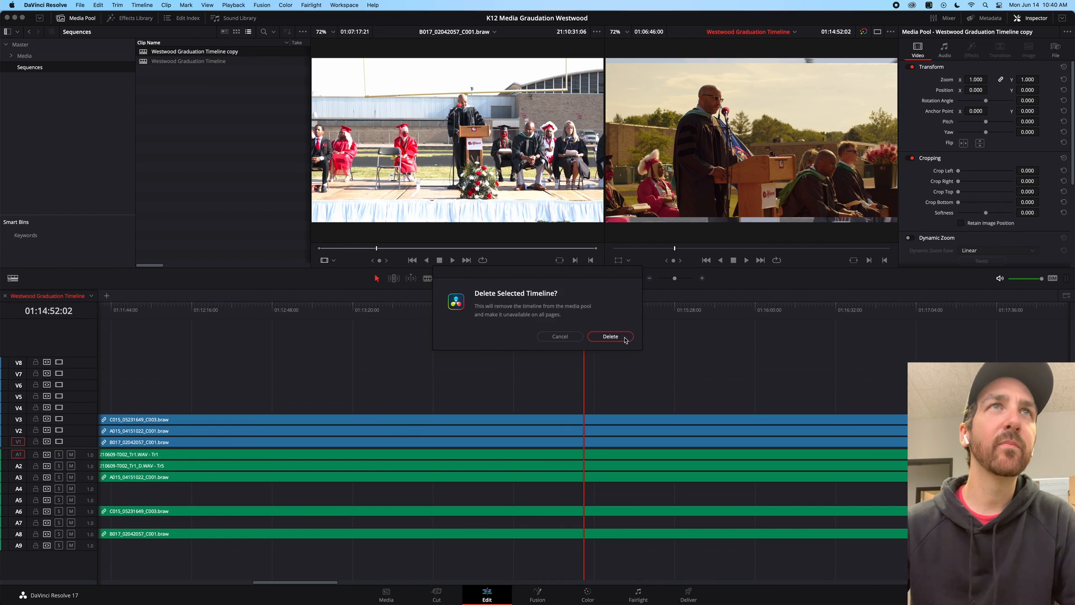
pyautogui.click(597, 332)
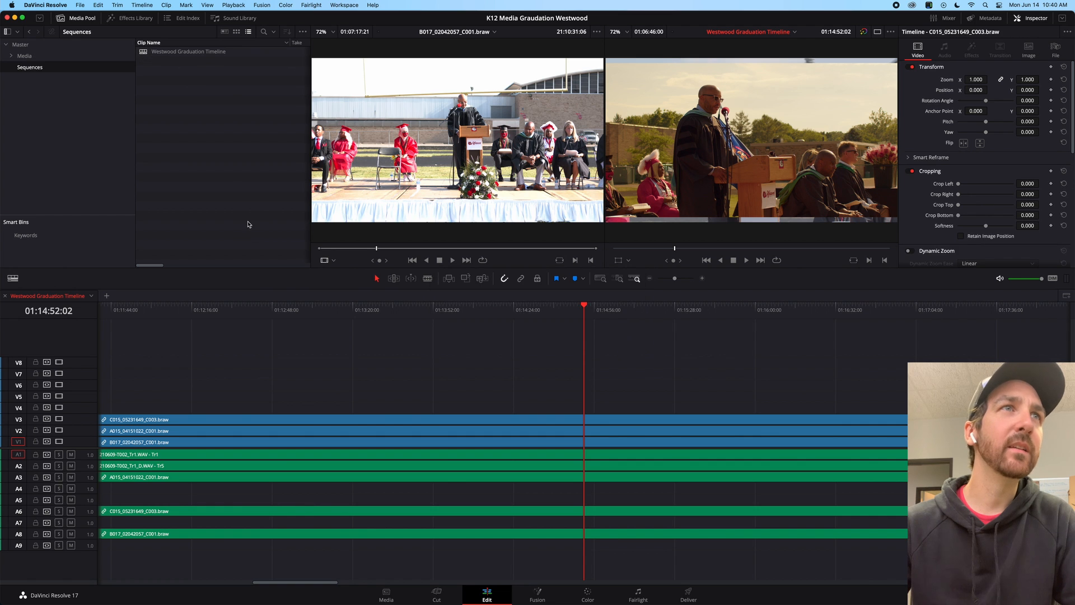
# Set the video clips to filmstrip view and increase the audio track height
pyautogui.click(13, 279)
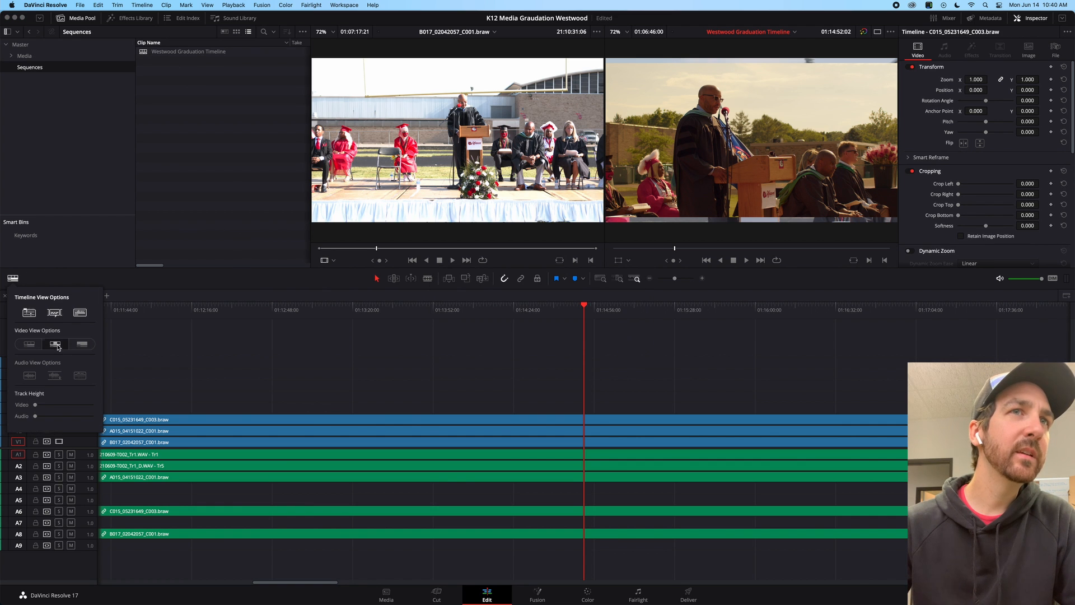
pyautogui.click(28, 347)
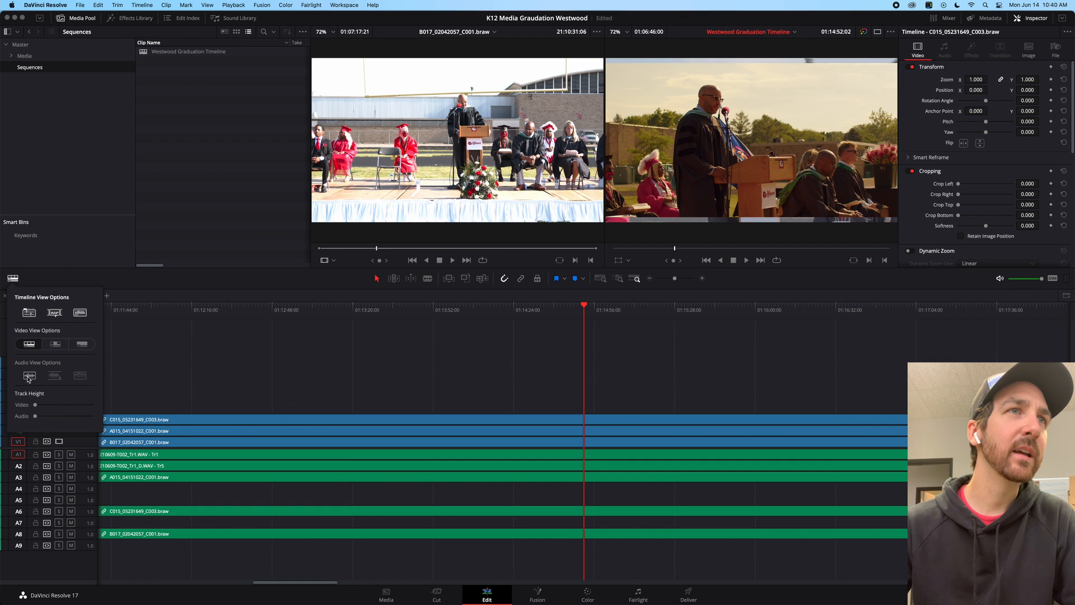
pyautogui.moveTo(34, 405)
pyautogui.mouseDown()
pyautogui.moveTo(69, 406)
pyautogui.moveTo(19, 407)
pyautogui.moveTo(48, 421)
pyautogui.mouseUp()
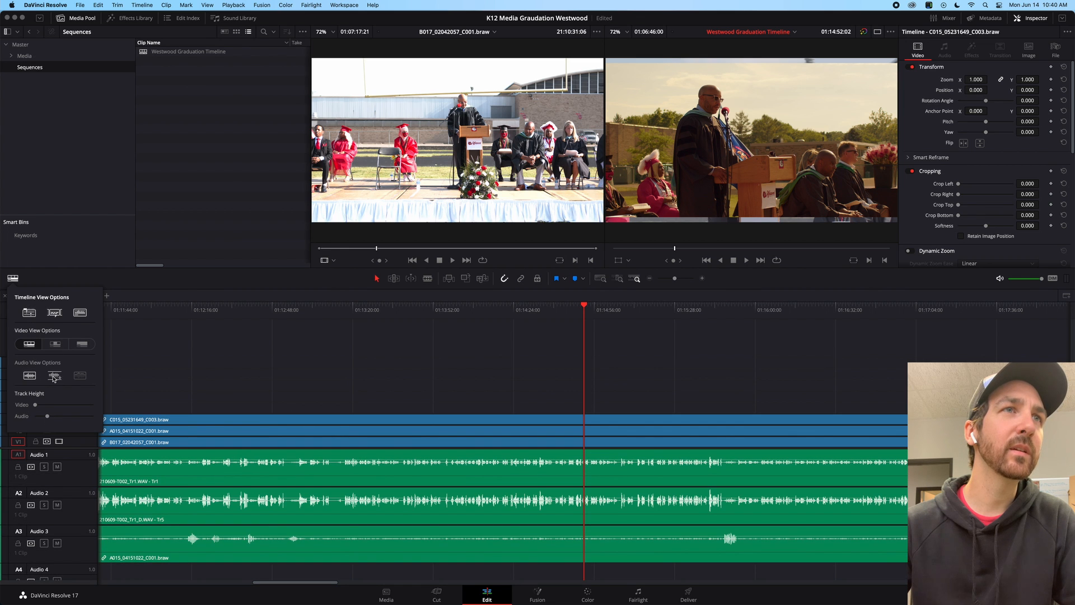
# Try the audio view options for the timeline clips, leaving the first and third options enabled
pyautogui.click(30, 377)
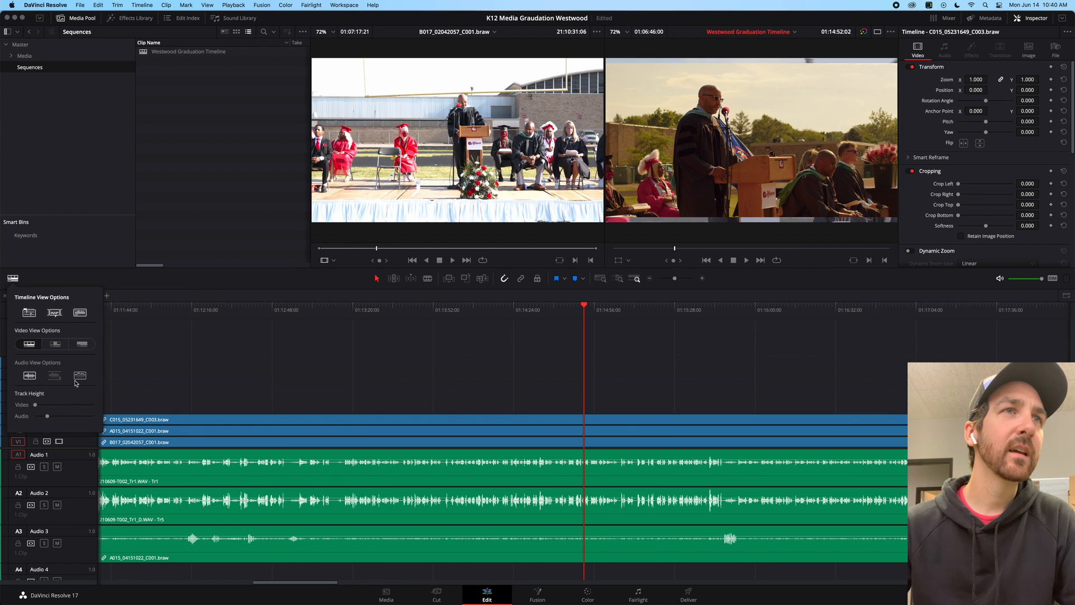
pyautogui.click(31, 379)
pyautogui.click(30, 378)
pyautogui.click(32, 378)
pyautogui.click(32, 377)
pyautogui.click(32, 377)
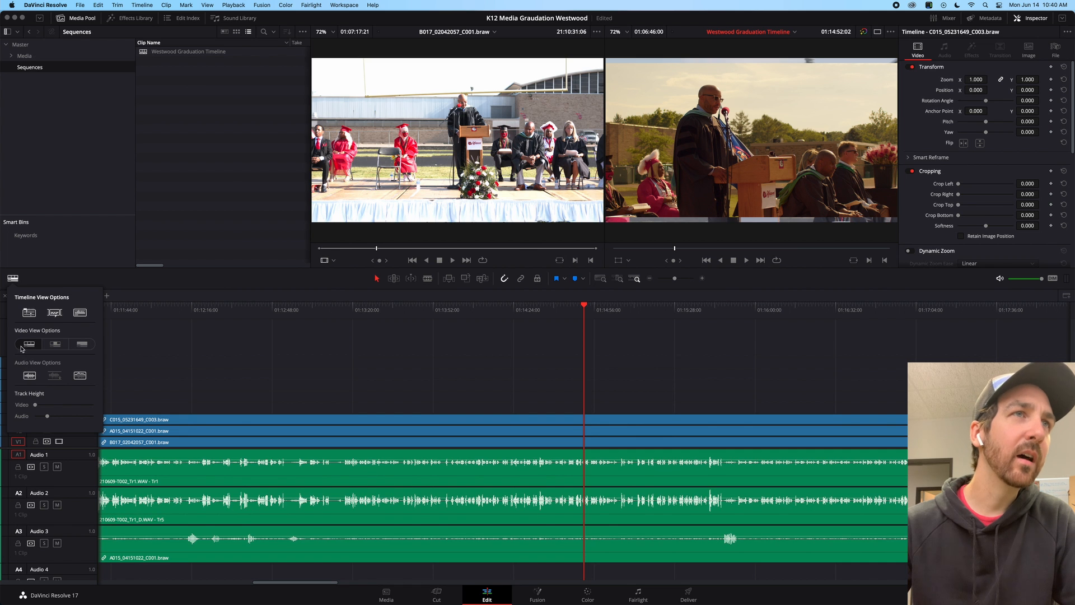
# Try the thumbnail video view and set the video clips to the simple view without thumbnails
pyautogui.click(55, 347)
pyautogui.click(82, 346)
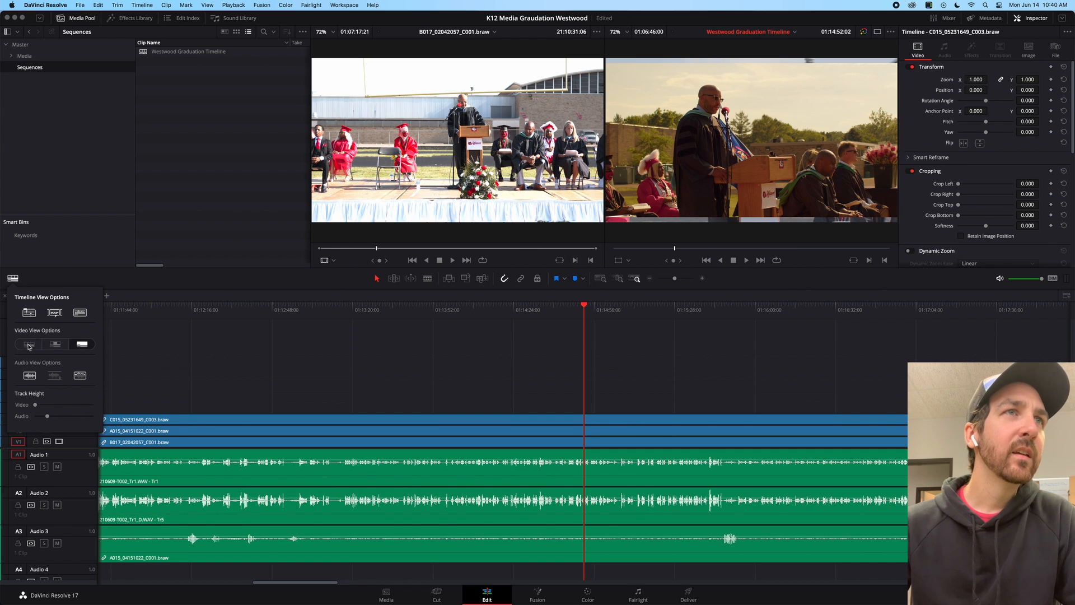
pyautogui.click(144, 330)
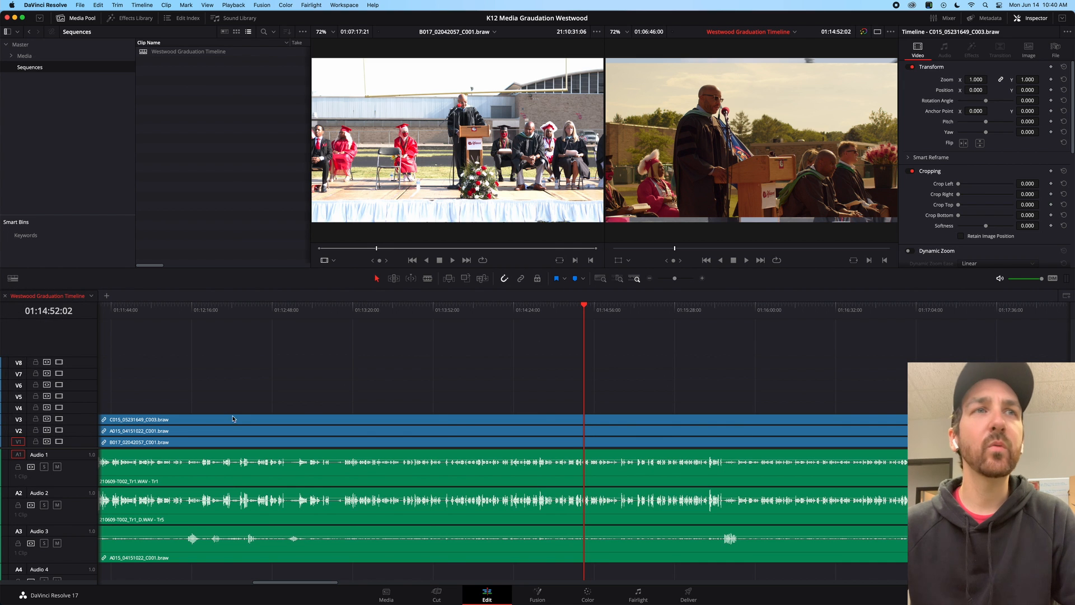
# Reduce the audio track height to the minimum and reposition the divider between the video and audio tracks
pyautogui.moveTo(66, 448)
pyautogui.mouseDown()
pyautogui.moveTo(67, 417)
pyautogui.moveTo(73, 427)
pyautogui.mouseUp()
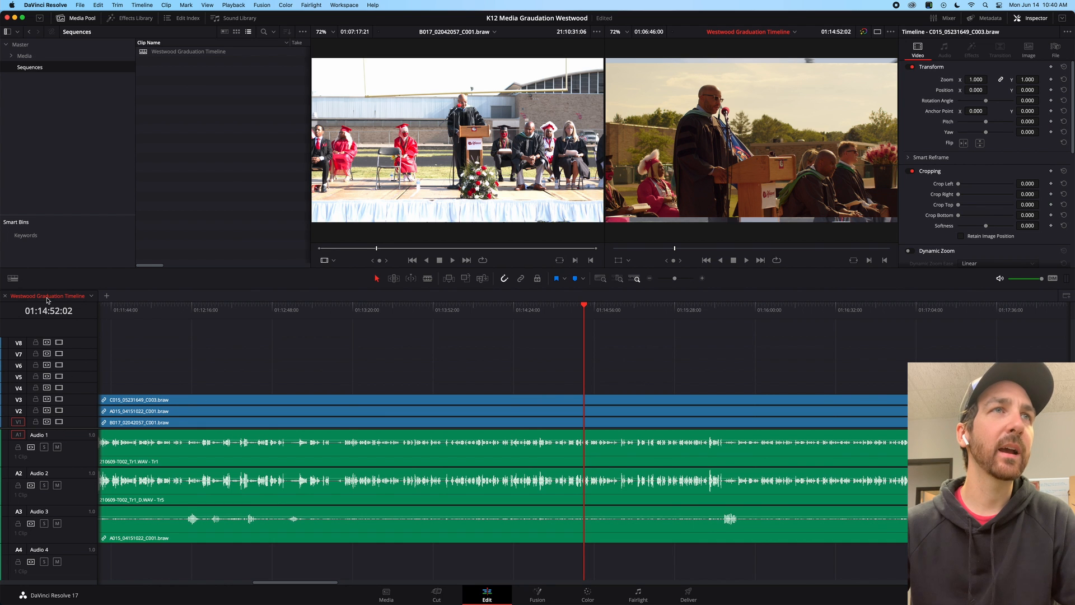
pyautogui.click(13, 278)
pyautogui.moveTo(50, 420); pyautogui.dragTo(35, 417)
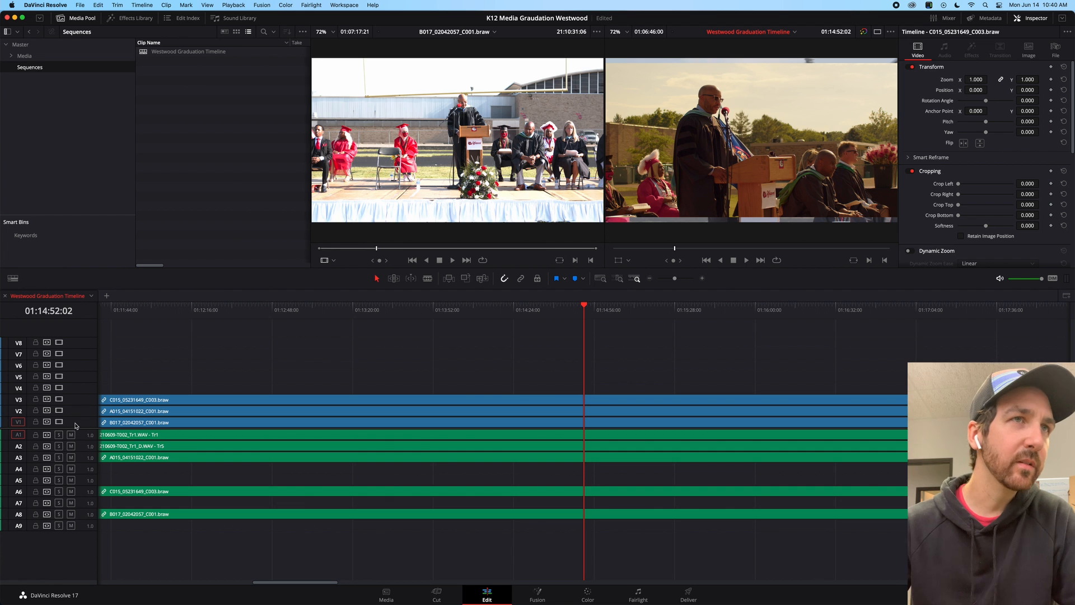
pyautogui.moveTo(74, 427); pyautogui.dragTo(74, 437)
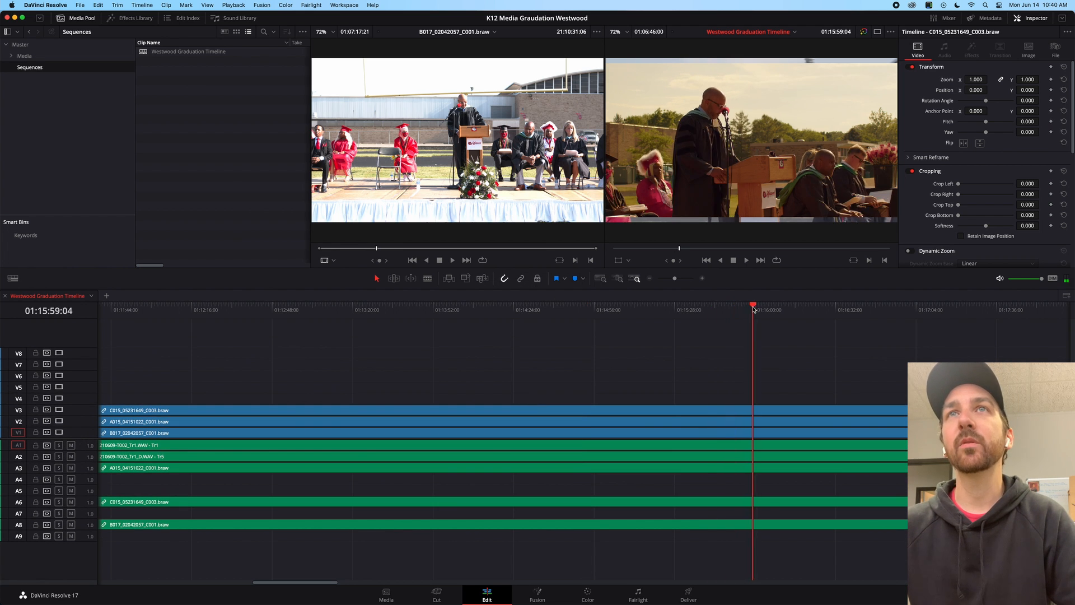
# On the Color page, grade clip 05 with an S-shaped custom curve that darkens the shadows and brightens the highlights
pyautogui.click(587, 593)
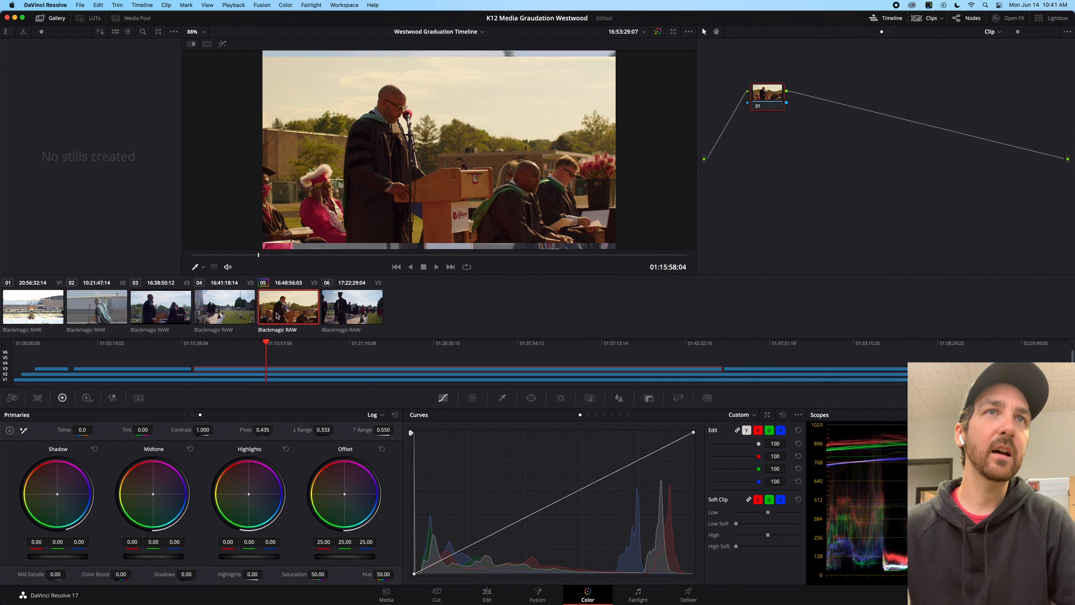
pyautogui.click(218, 310)
pyautogui.click(301, 307)
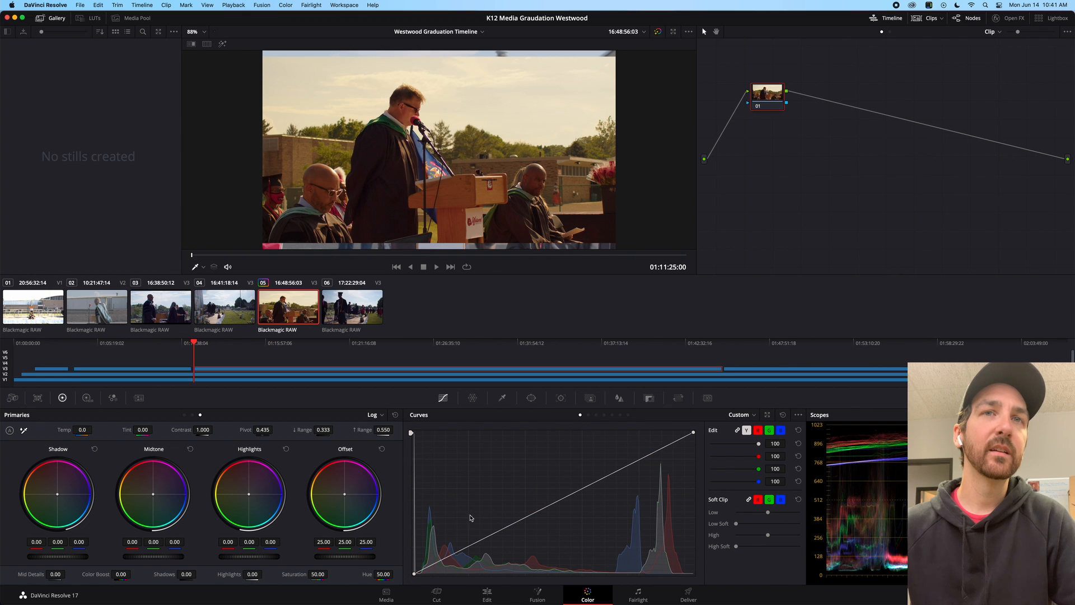
pyautogui.moveTo(693, 433)
pyautogui.mouseDown()
pyautogui.moveTo(692, 473)
pyautogui.moveTo(694, 432)
pyautogui.mouseUp()
pyautogui.moveTo(512, 524)
pyautogui.mouseDown()
pyautogui.moveTo(514, 543)
pyautogui.moveTo(510, 518)
pyautogui.moveTo(524, 535)
pyautogui.mouseUp()
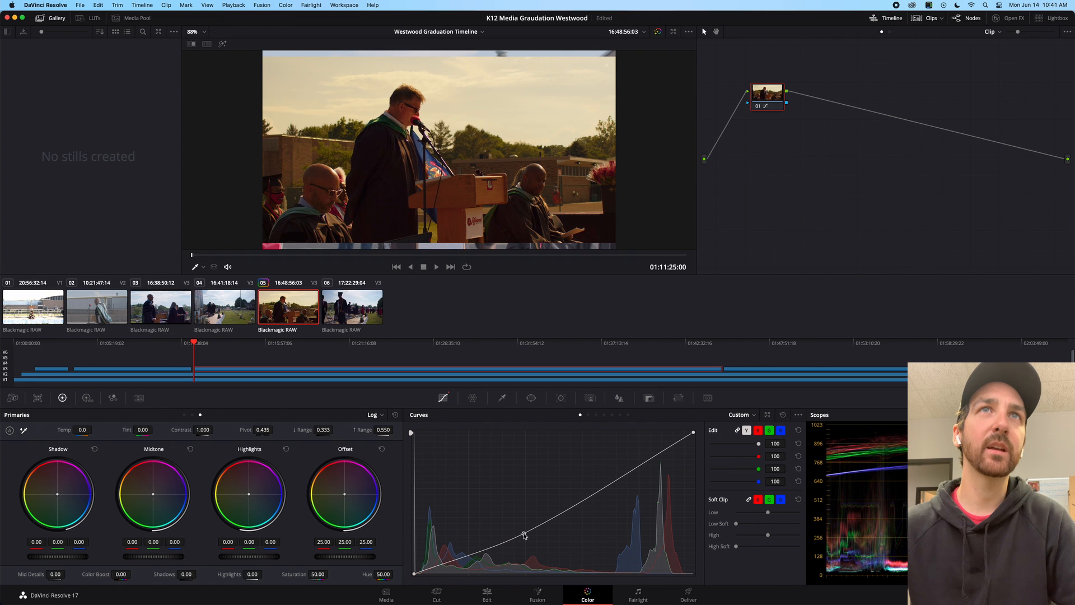
pyautogui.moveTo(608, 487); pyautogui.dragTo(577, 462)
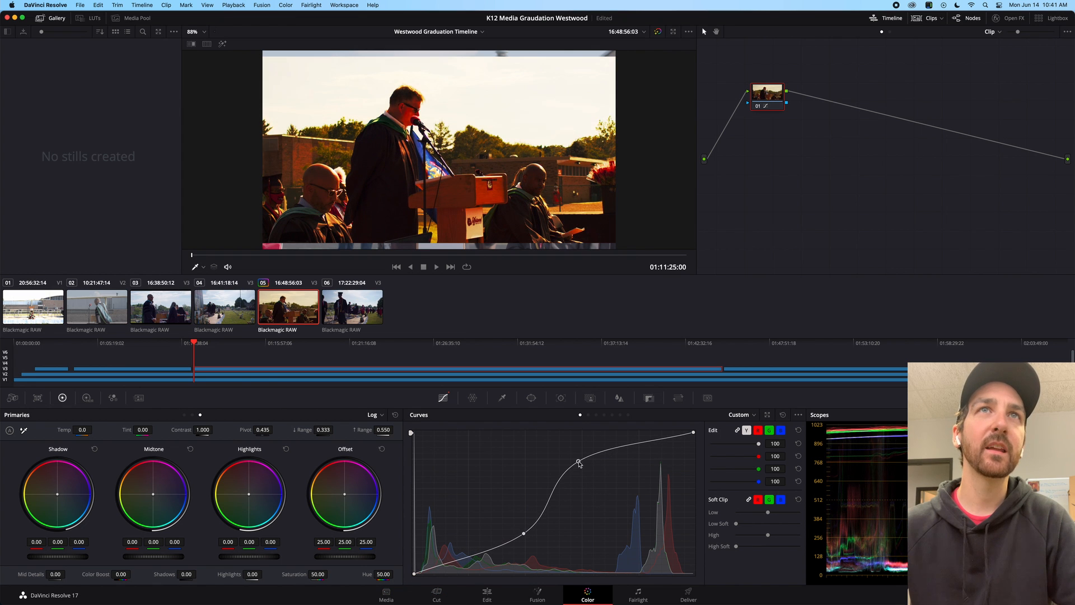
# Return to the Edit page and play the graded C015_05231649_C003.braw clip from 01:11:25:00
pyautogui.click(490, 592)
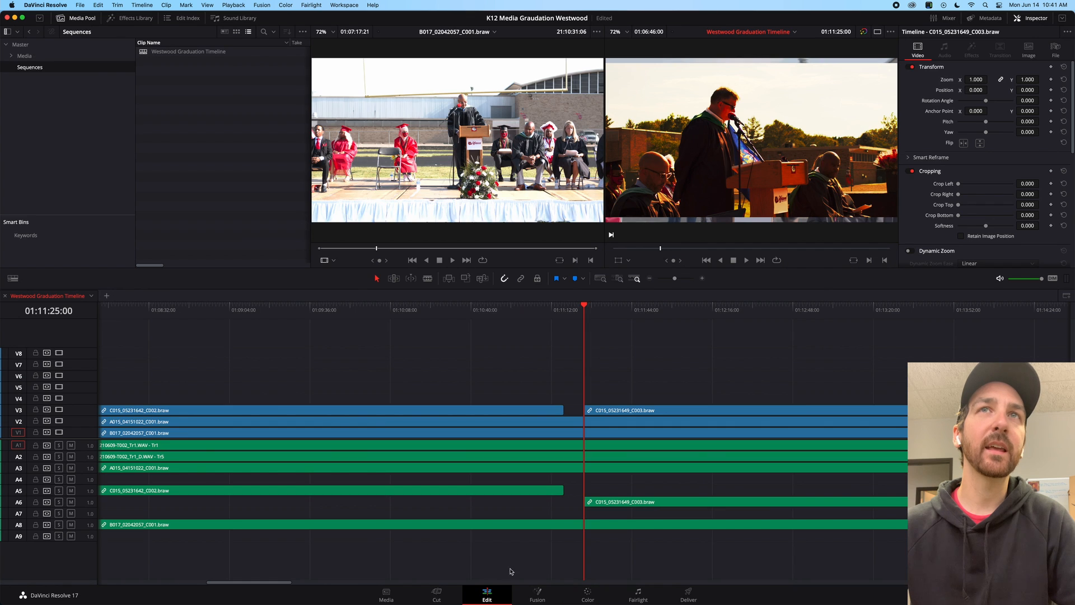
pyautogui.press('space')
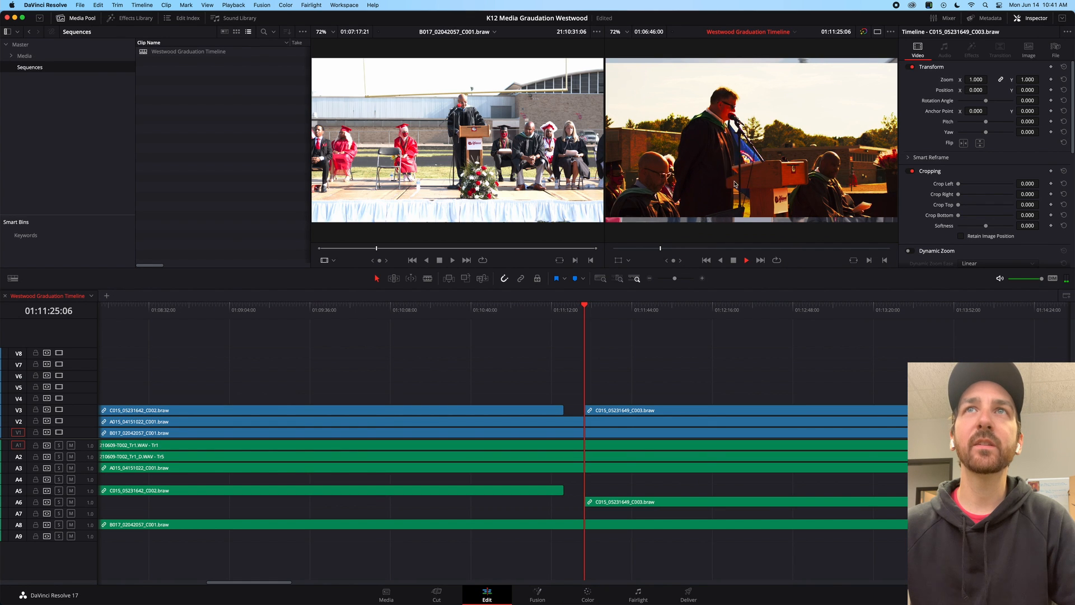
# Compare the frame around 01:11:36:02 with color grades bypassed and enabled, and try the single-viewer layout before restoring dual viewers
pyautogui.click(623, 313)
pyautogui.click(612, 313)
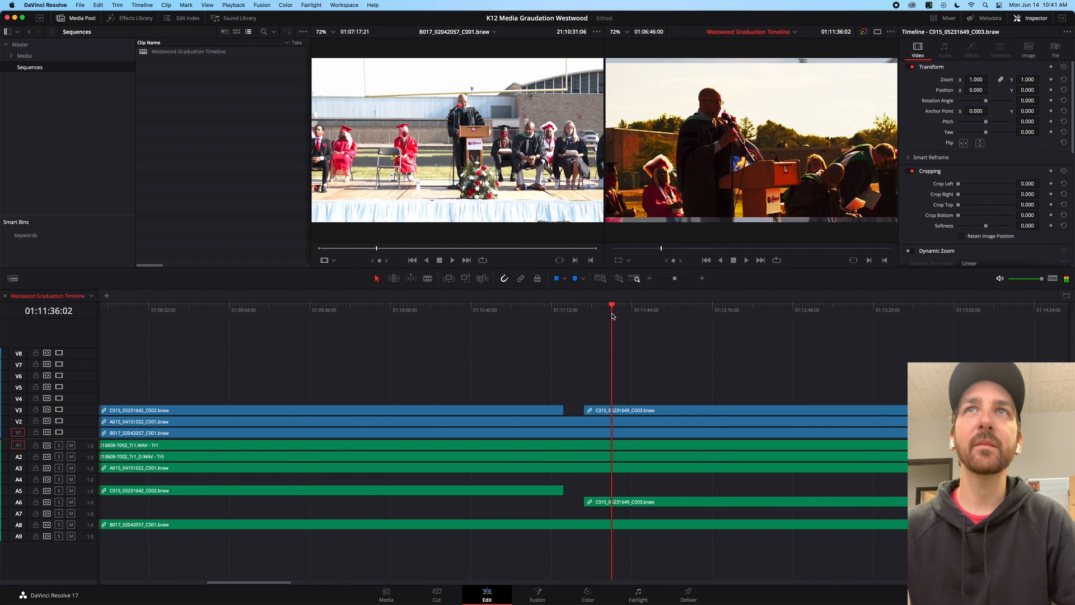
pyautogui.click(864, 33)
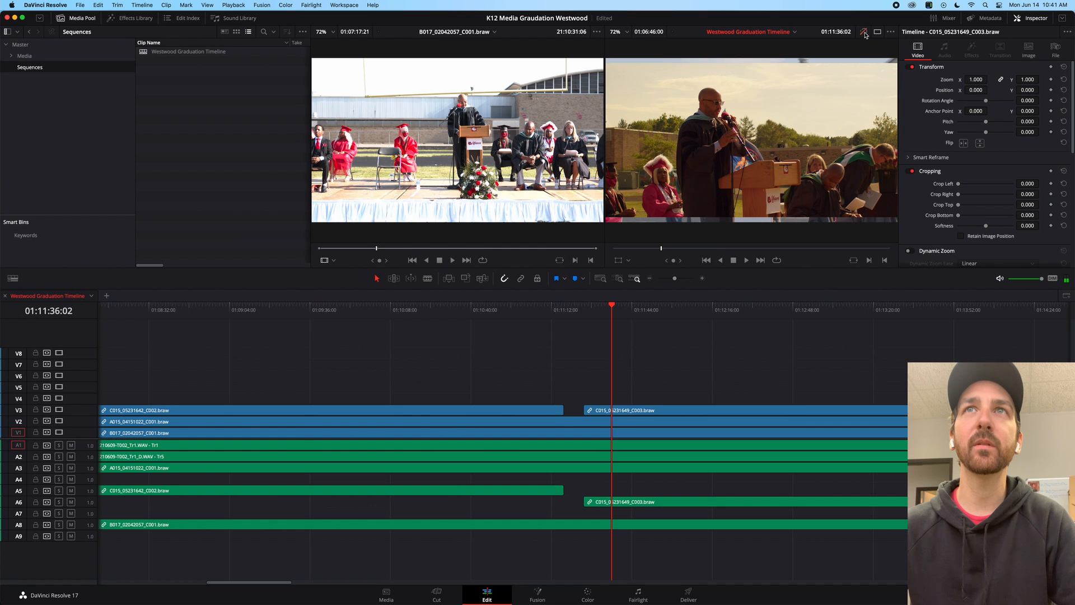
pyautogui.click(864, 32)
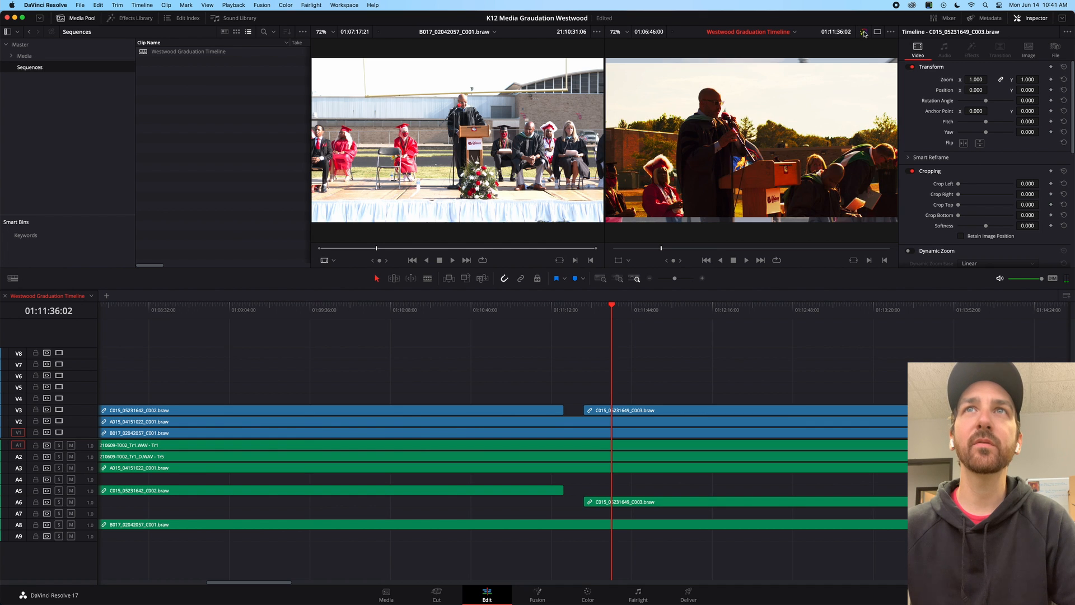
pyautogui.click(863, 33)
pyautogui.press('space')
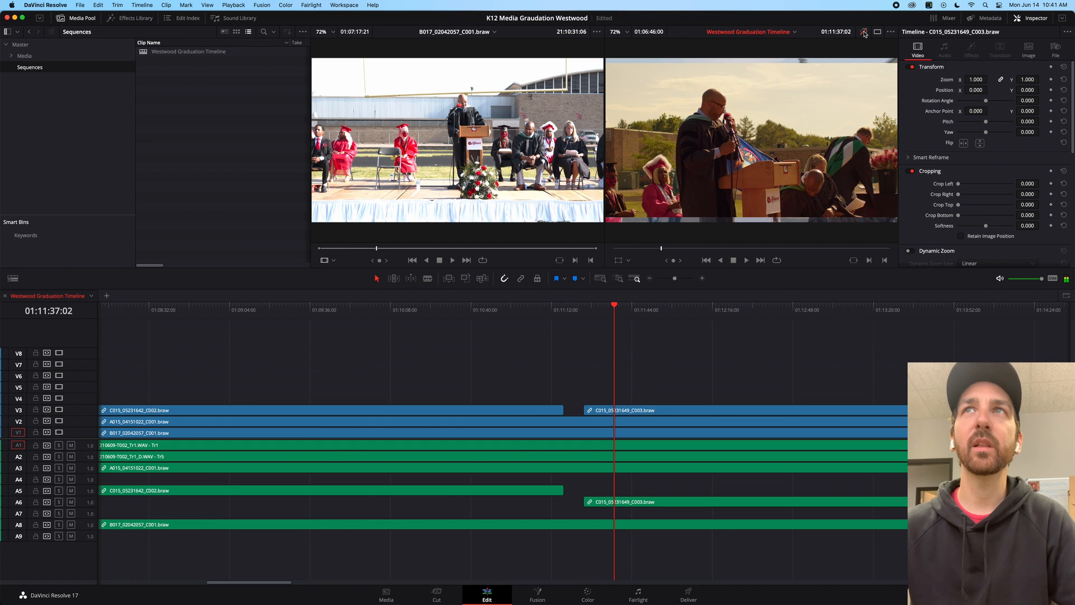
pyautogui.click(864, 33)
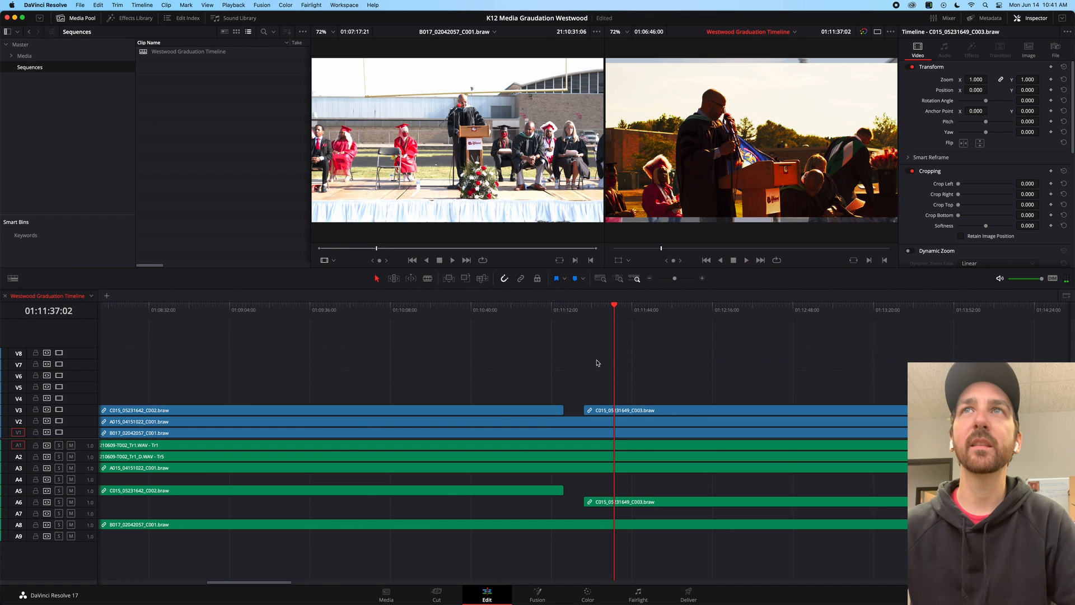
pyautogui.click(877, 32)
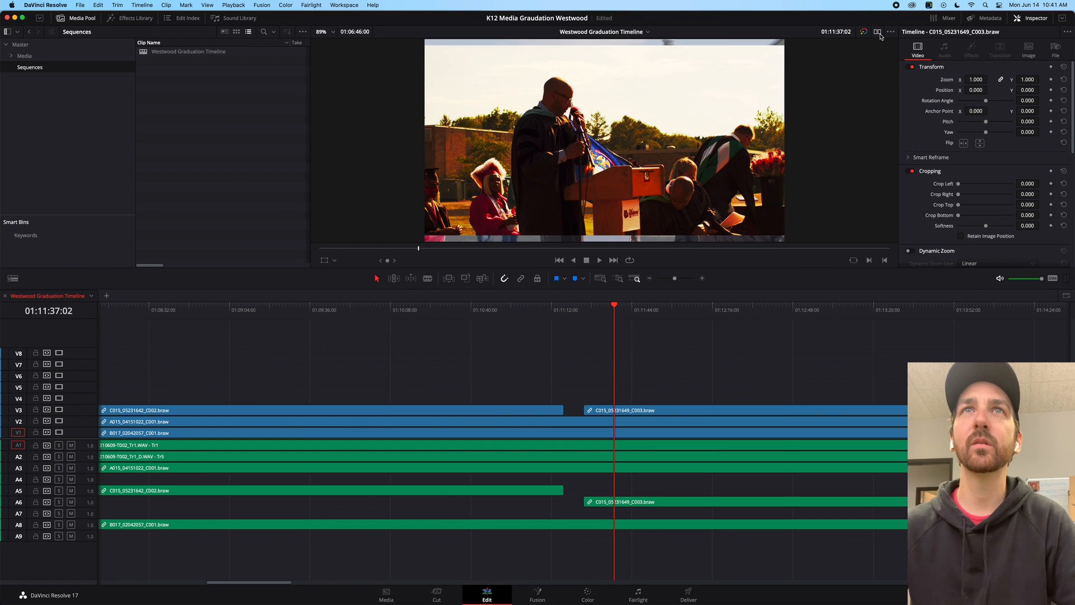
pyautogui.click(877, 32)
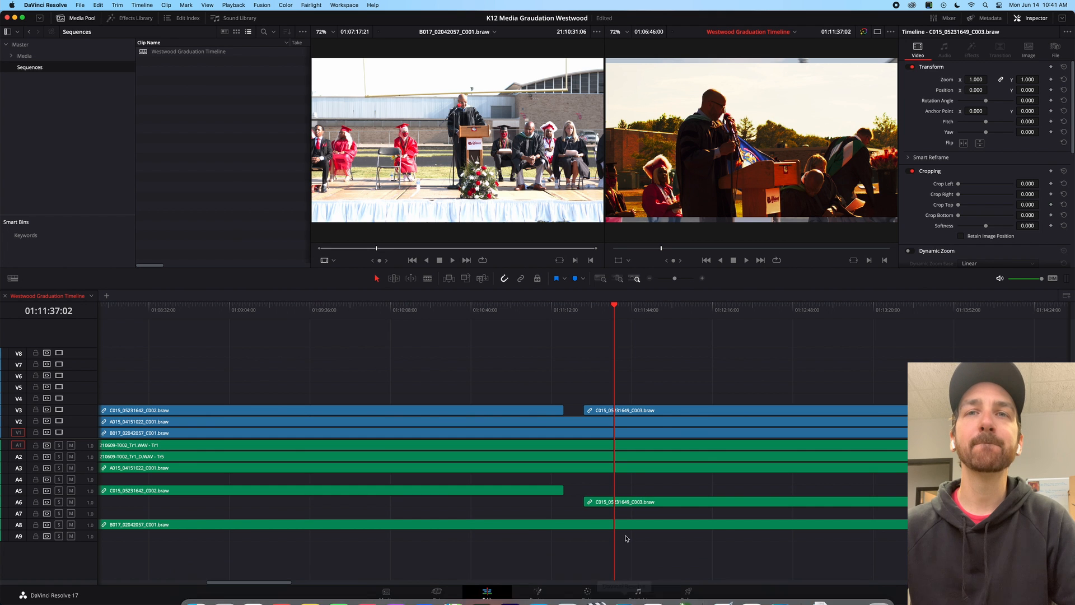
# On the Color page, lower the upper point of clip 05's custom curve to darken the highlights, and return to the Edit page
pyautogui.click(587, 594)
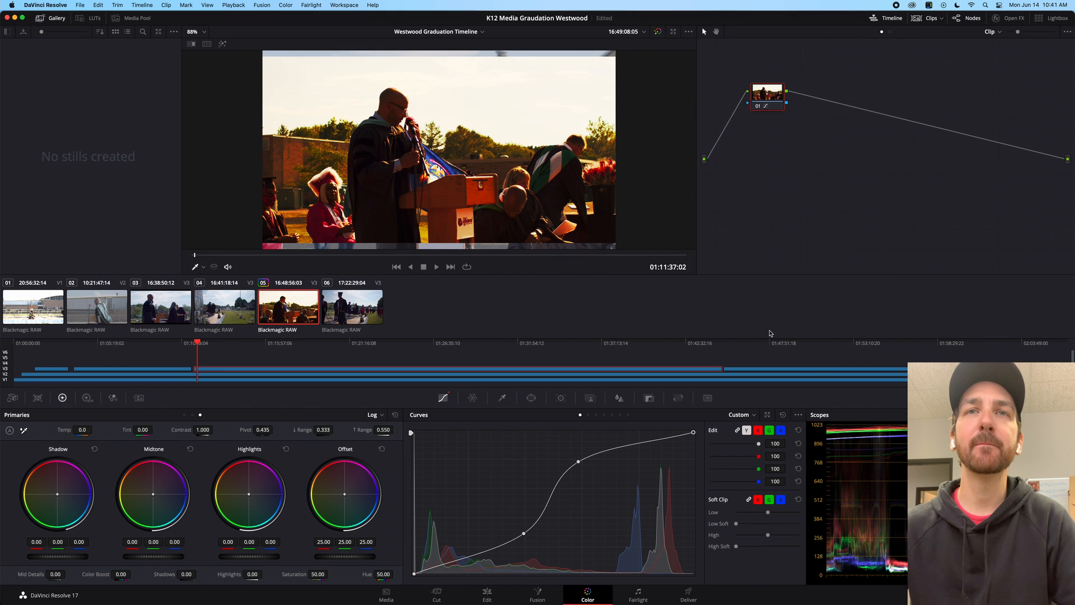
pyautogui.moveTo(578, 462); pyautogui.dragTo(630, 493)
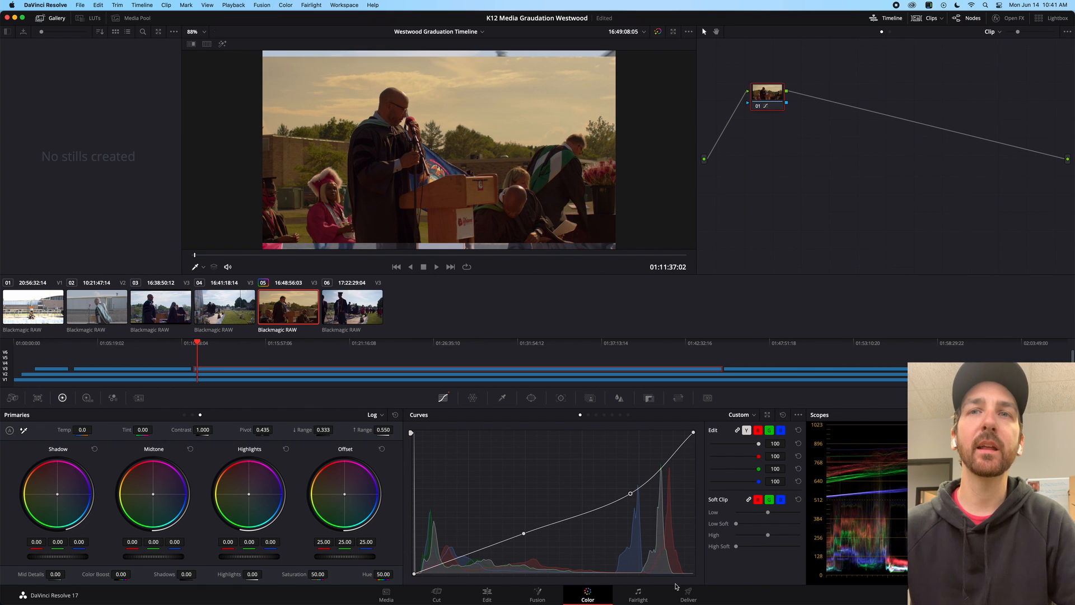
pyautogui.click(487, 595)
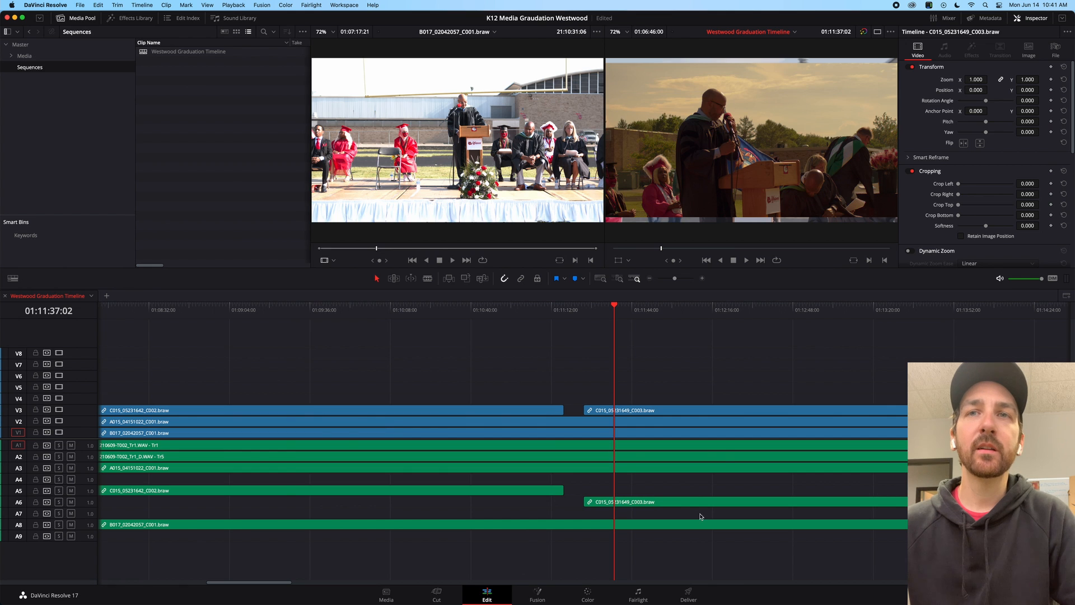
# On the Deliver page, mark a render range from 01:11:26:03 to 01:12:49:05
pyautogui.click(688, 594)
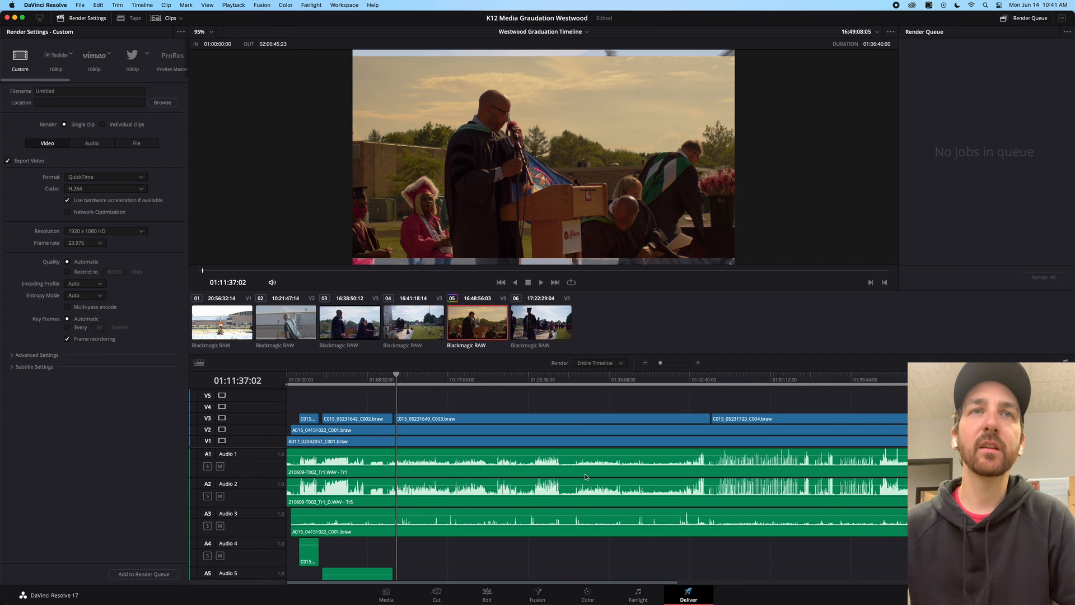
pyautogui.click(397, 378)
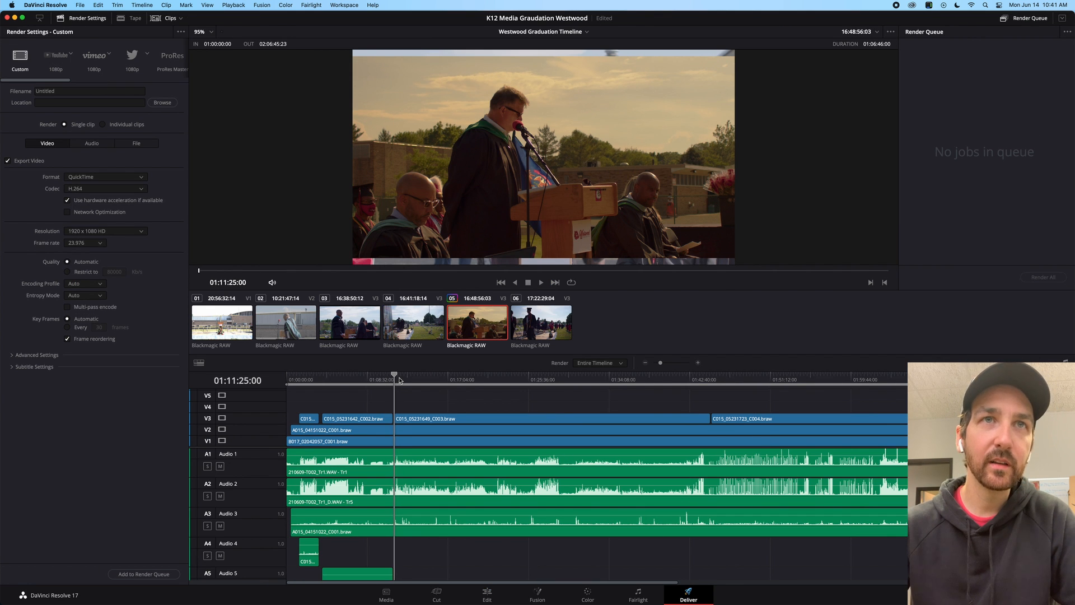
pyautogui.press('l')
pyautogui.press('l')
pyautogui.press('l')
pyautogui.press('l')
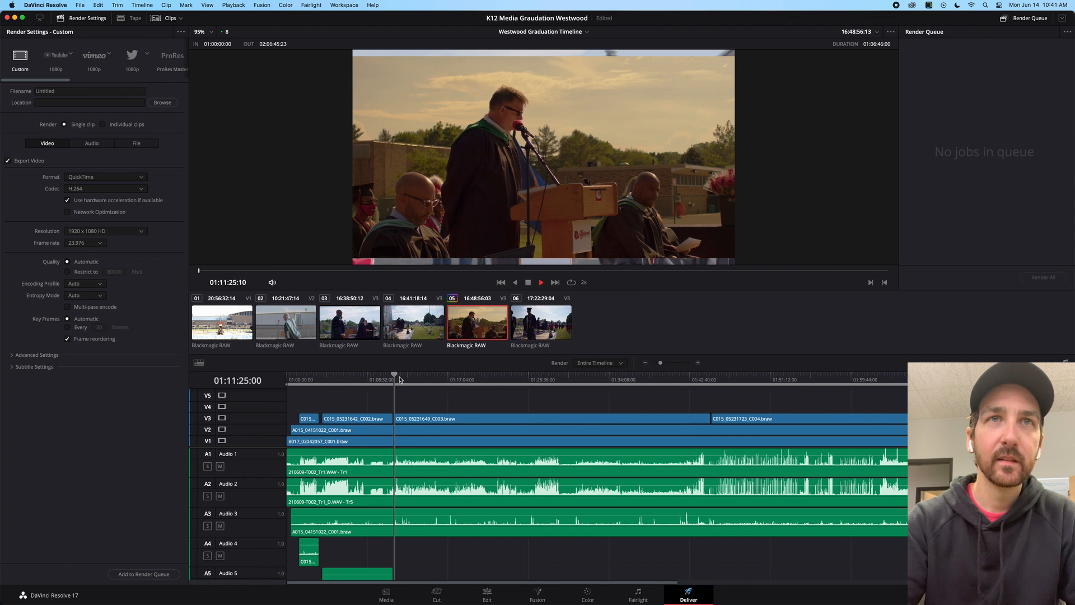
pyautogui.press('i')
pyautogui.press('l')
pyautogui.press('l')
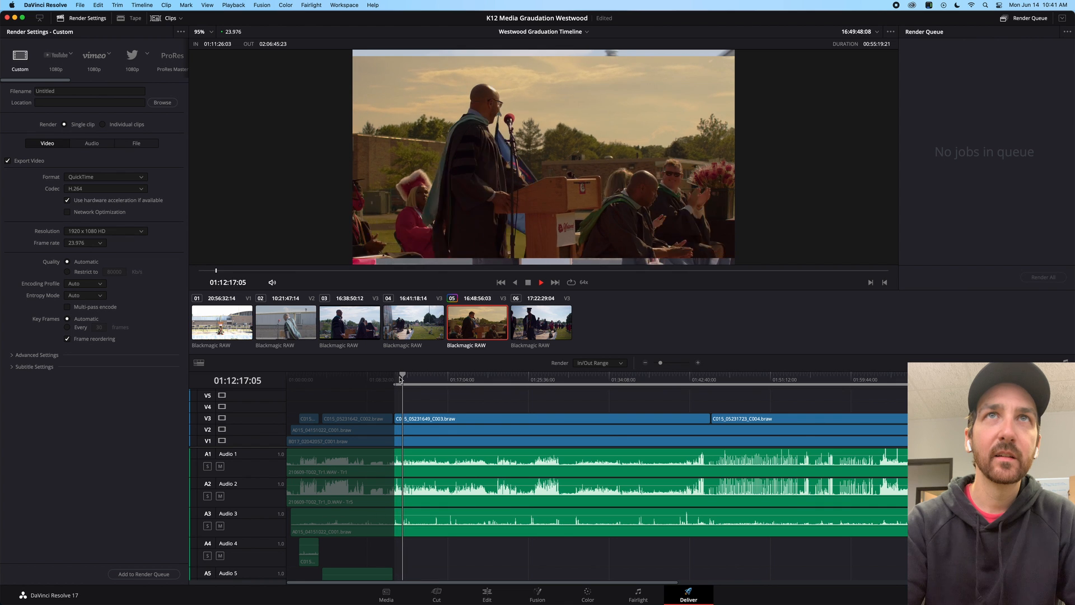
pyautogui.press('k')
pyautogui.press('o')
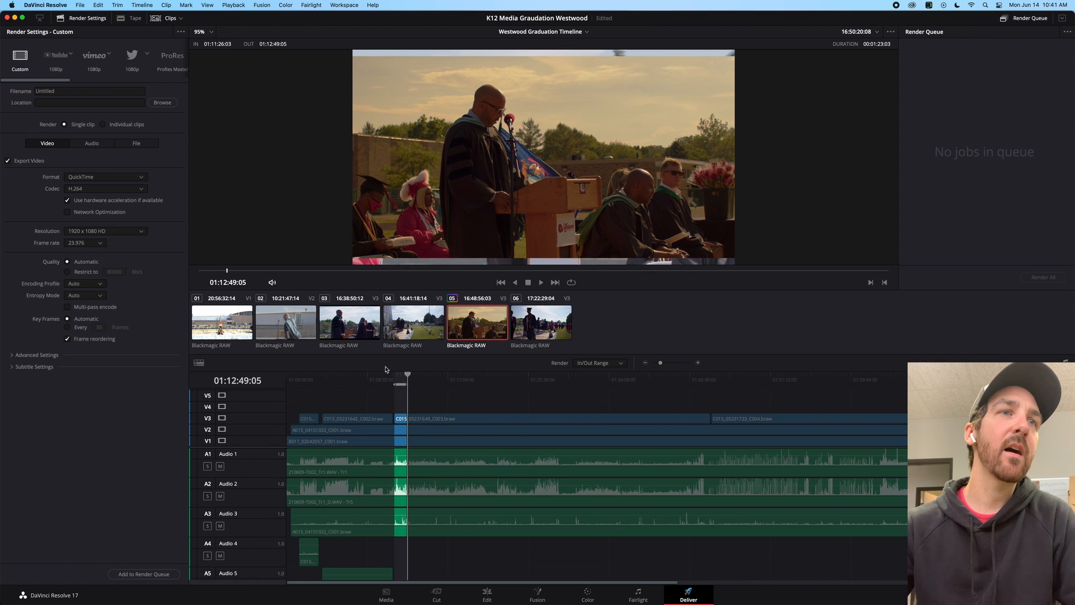
# Choose the YouTube 1080p render preset with the filename Test and the 1920 x 1080 HD resolution
pyautogui.click(40, 19)
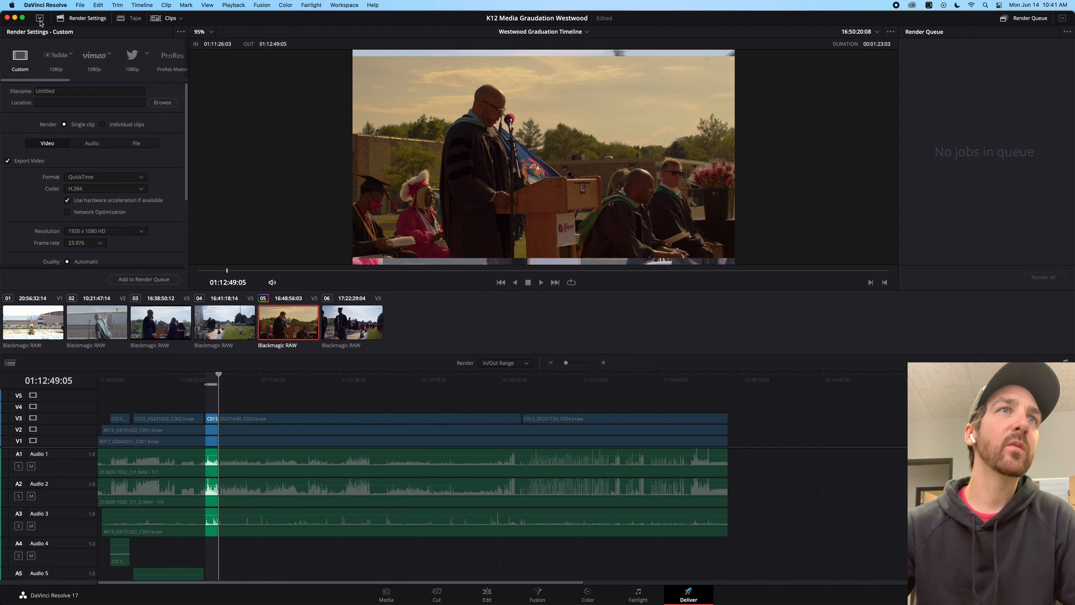
pyautogui.click(40, 20)
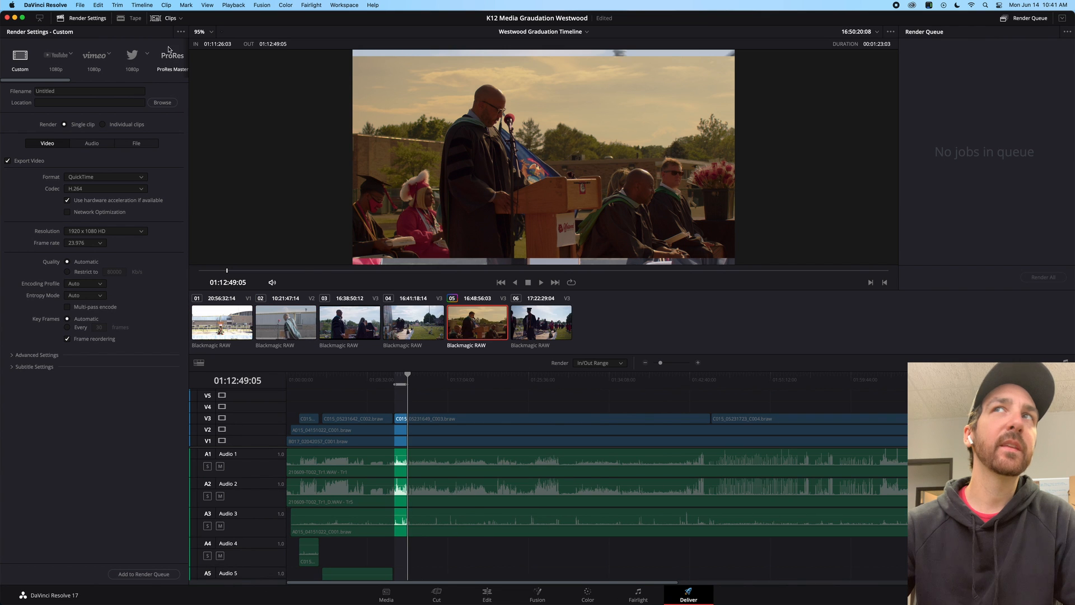
pyautogui.click(58, 56)
pyautogui.click(56, 89)
pyautogui.write('Test')
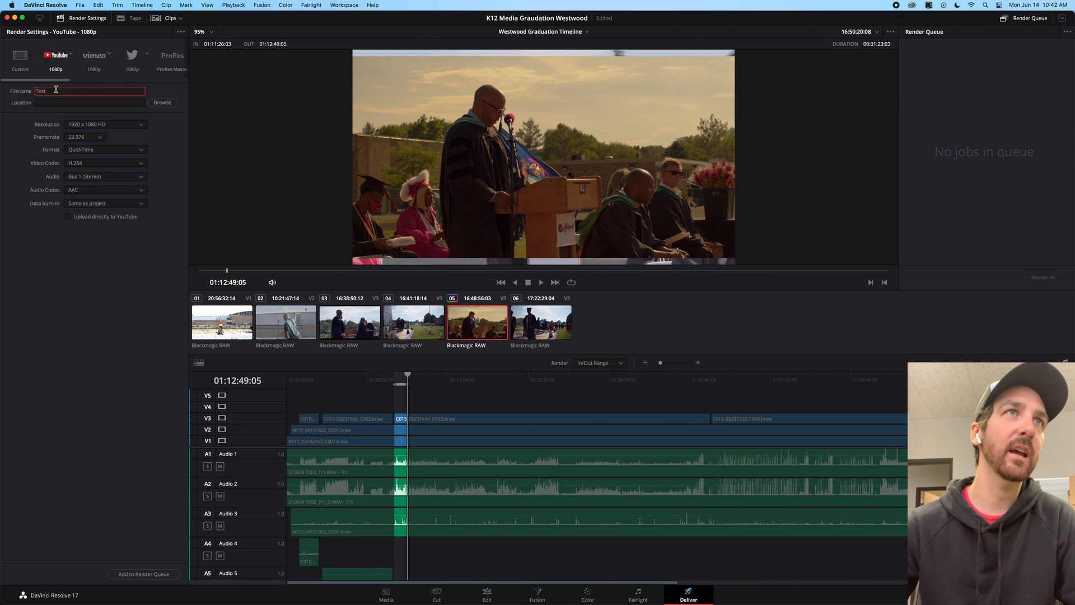
pyautogui.click(119, 128)
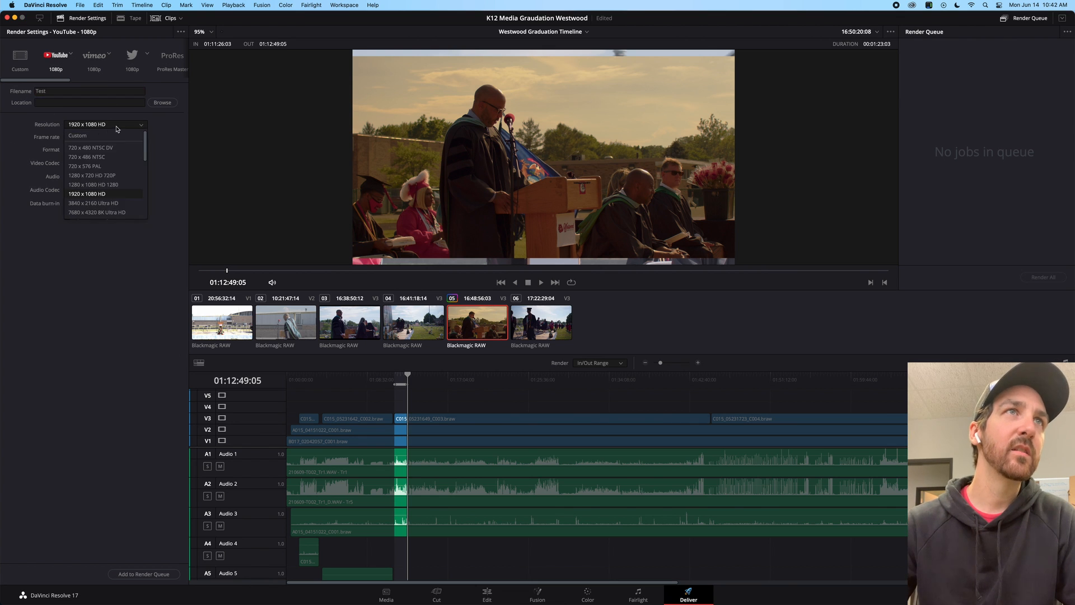
pyautogui.click(106, 192)
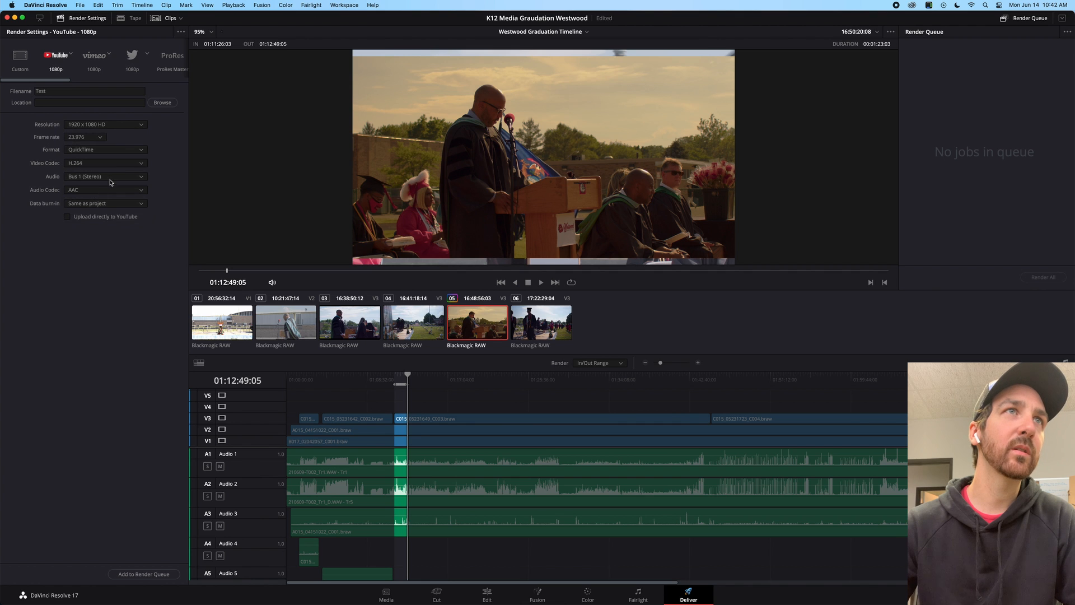
# Set the Desktop as the render location and add the Test job to the render queue
pyautogui.click(162, 103)
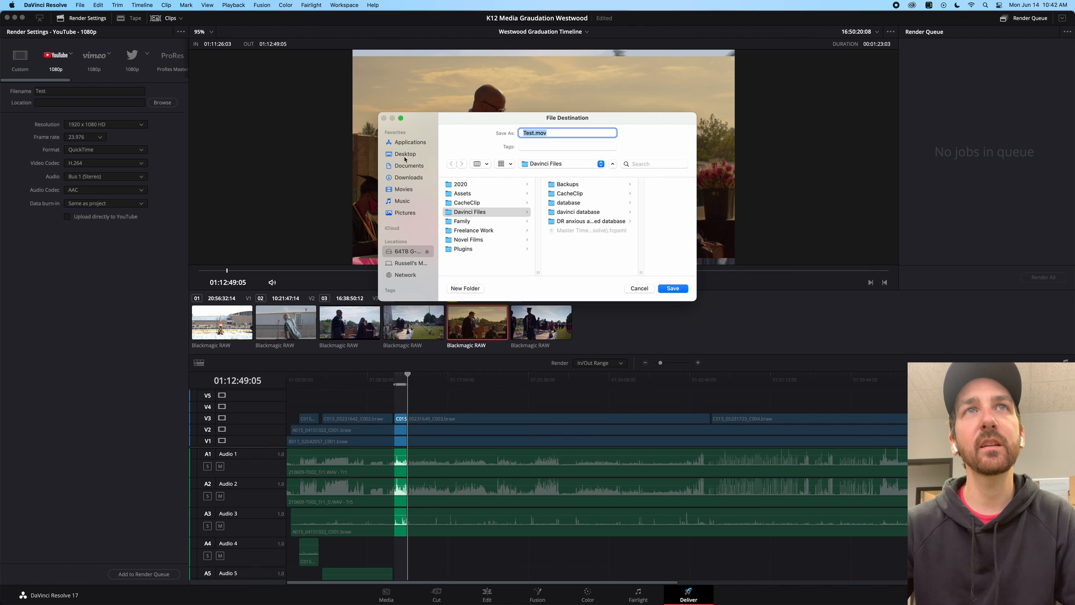
pyautogui.click(405, 157)
pyautogui.click(673, 289)
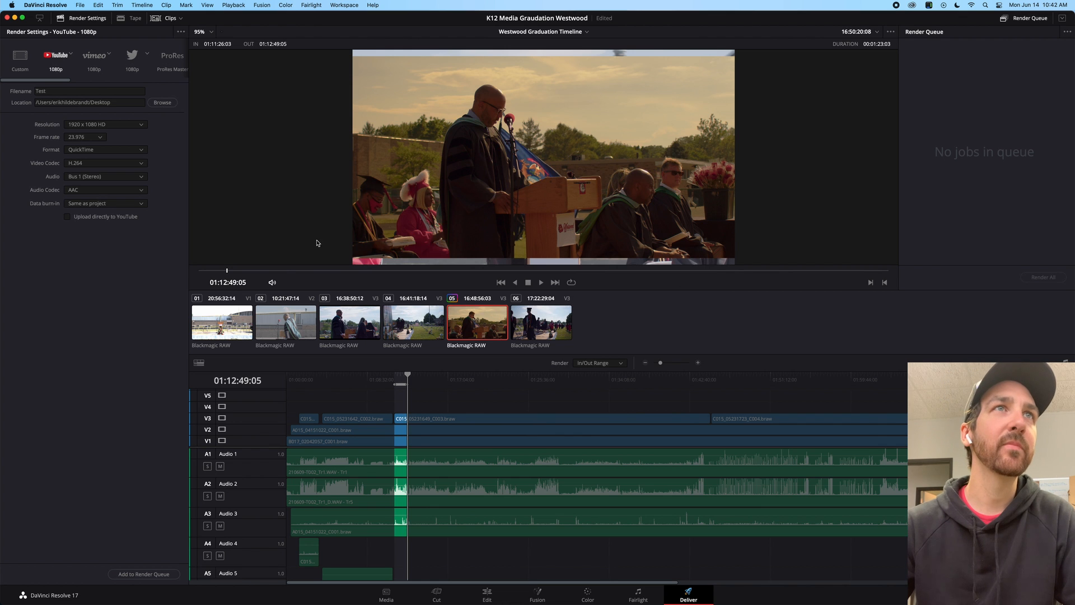
pyautogui.click(120, 573)
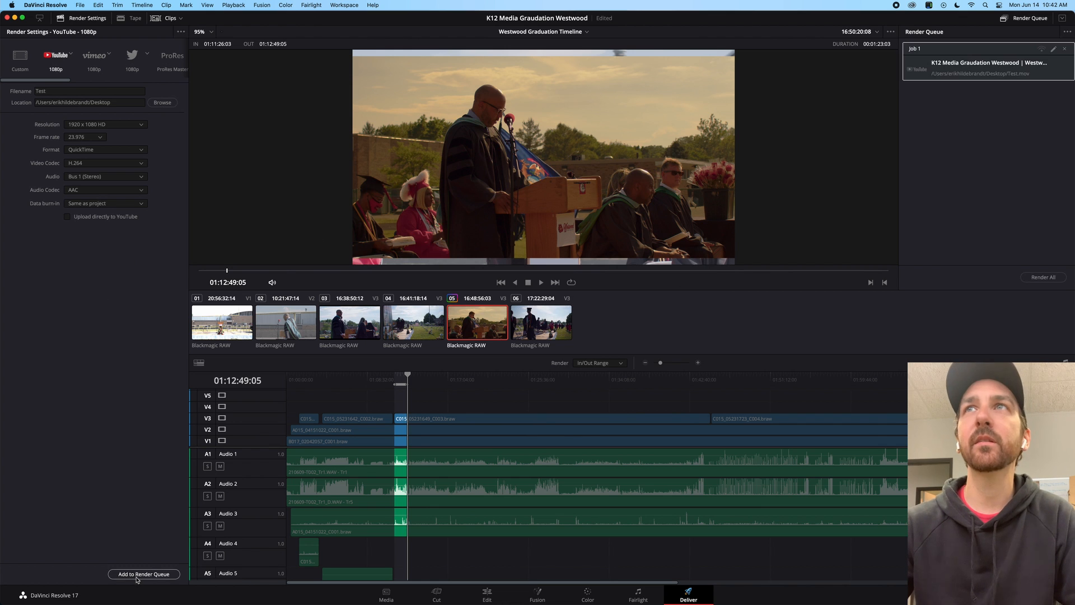
# On the Edit page, mark a new range from 01:13:56:16 to 01:14:49:06 and disable clip C015_05231649_C003.braw on V3
pyautogui.click(480, 592)
pyautogui.press('Down')
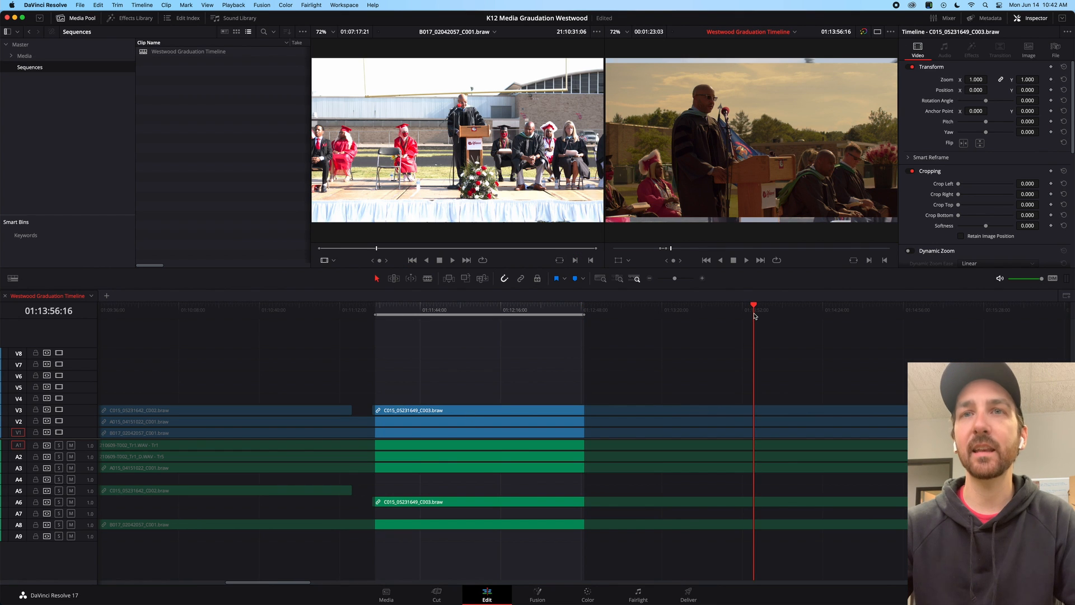
pyautogui.press('x')
pyautogui.click(886, 309)
pyautogui.press('o')
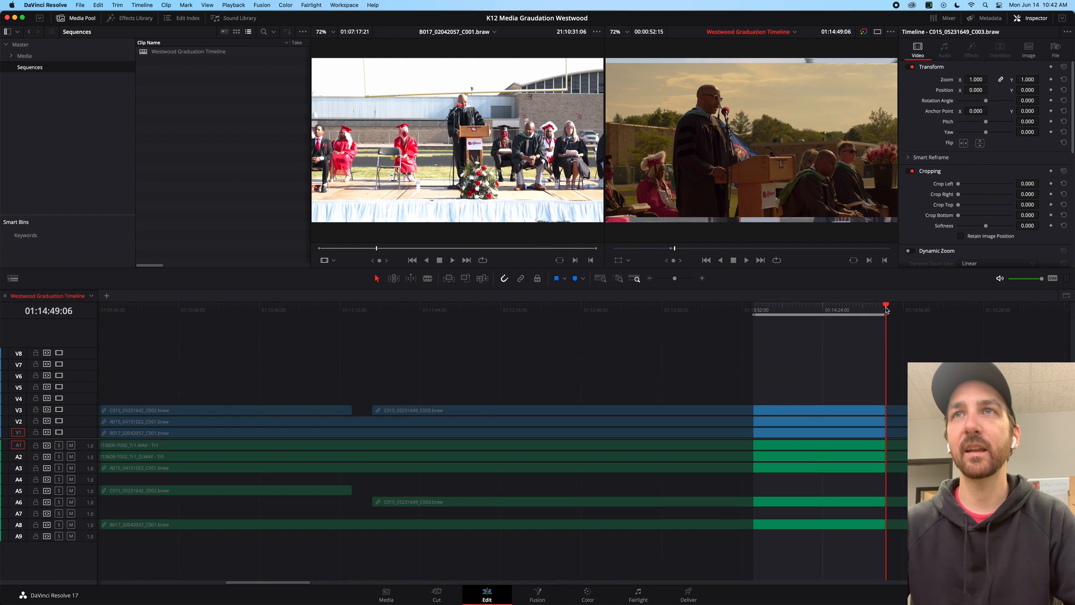
pyautogui.click(479, 414)
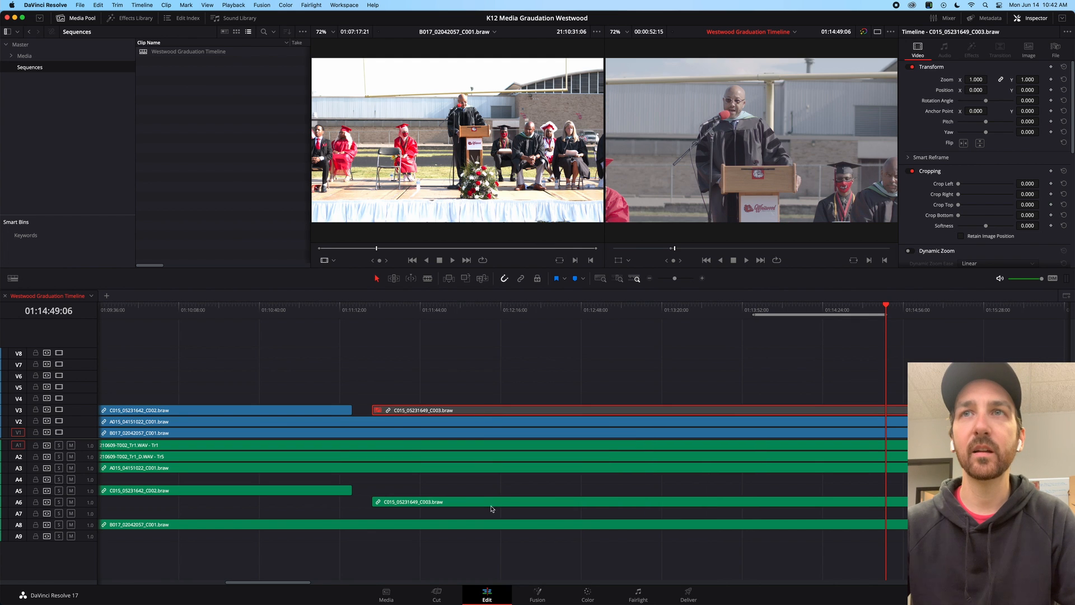
# Back on the Deliver page, name the new range's render Test2 and add it to the render queue
pyautogui.click(675, 592)
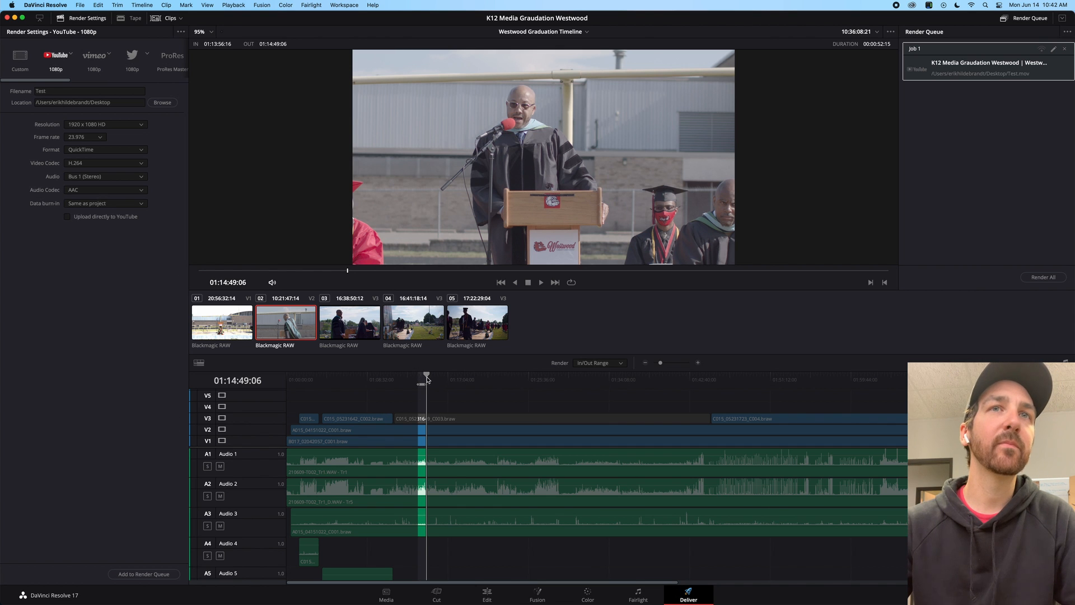
pyautogui.moveTo(427, 379); pyautogui.dragTo(421, 378)
pyautogui.click(56, 90)
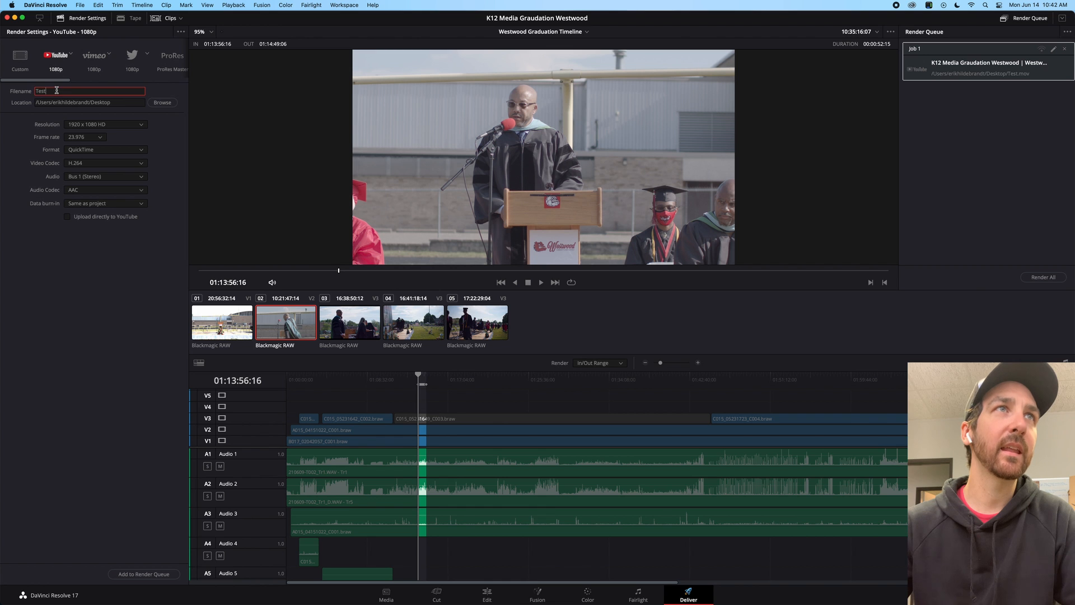
pyautogui.click(144, 574)
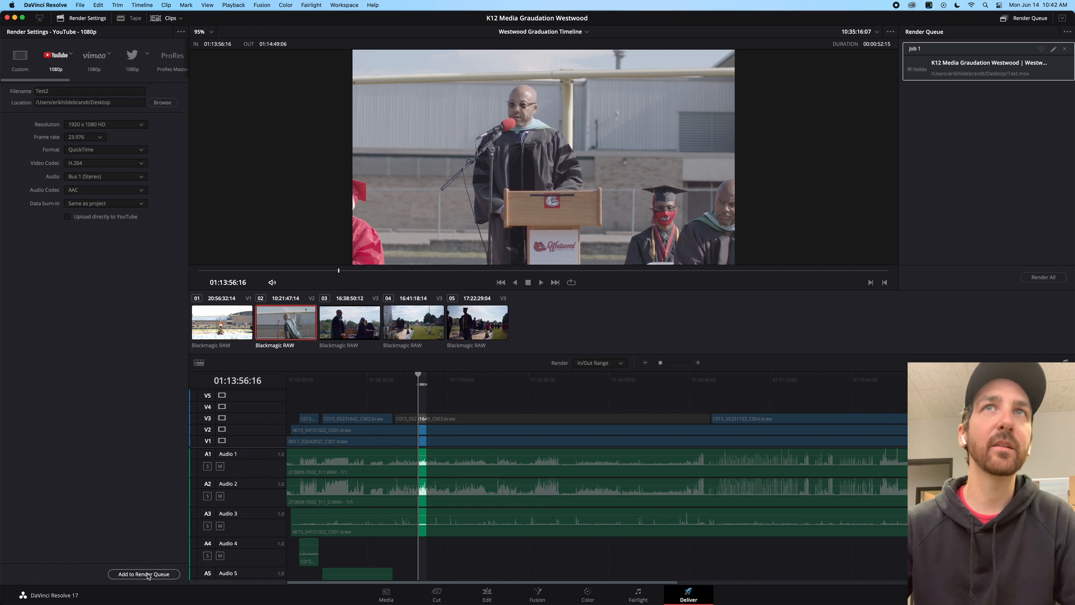
# Start rendering all queued jobs and stop the render
pyautogui.click(1052, 279)
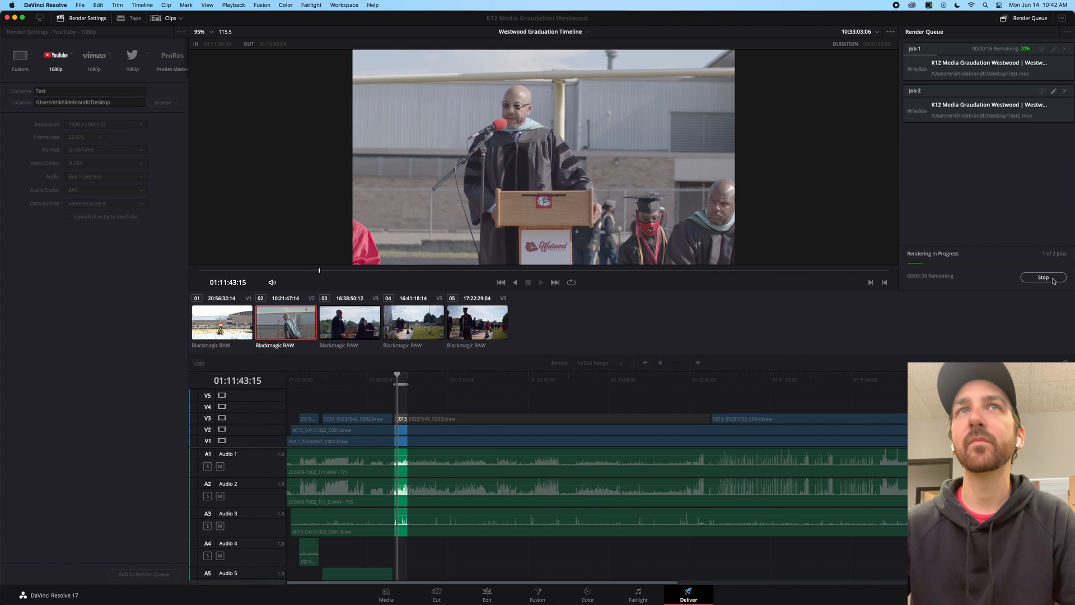
pyautogui.click(1051, 278)
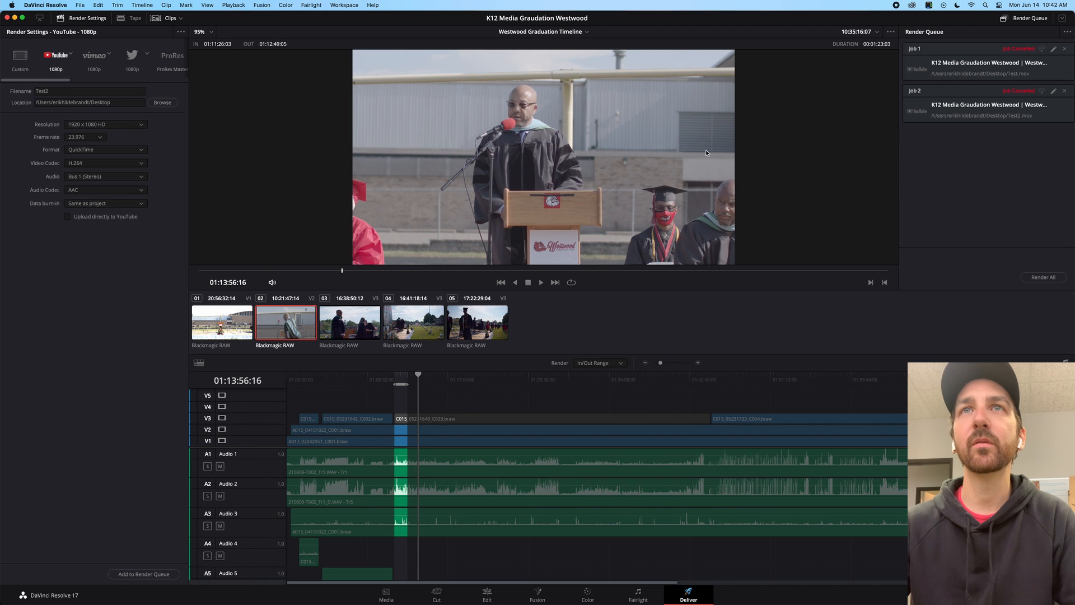
# Place the playhead at 01:11:26:03, clear the in and out points, and return to the Edit page
pyautogui.rightClick(402, 381)
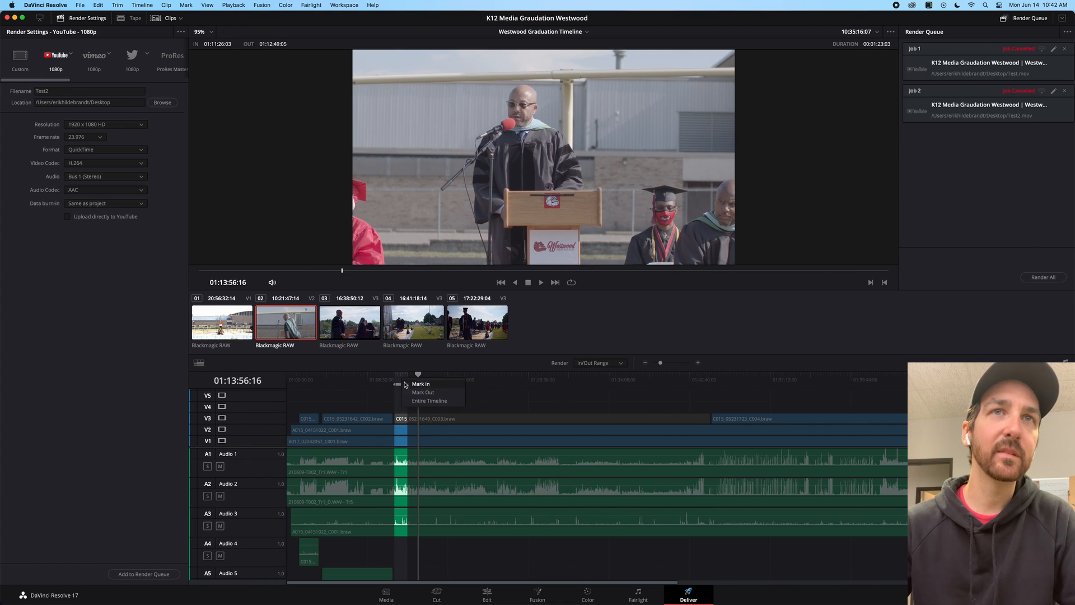
pyautogui.click(395, 380)
pyautogui.hotkey('alt', 'x')
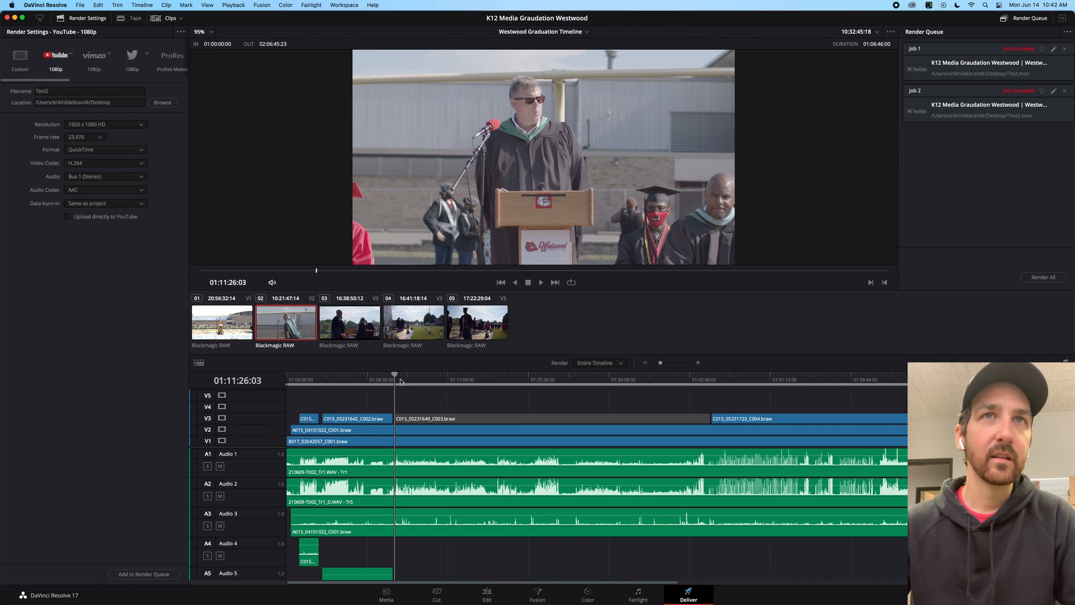
pyautogui.click(486, 594)
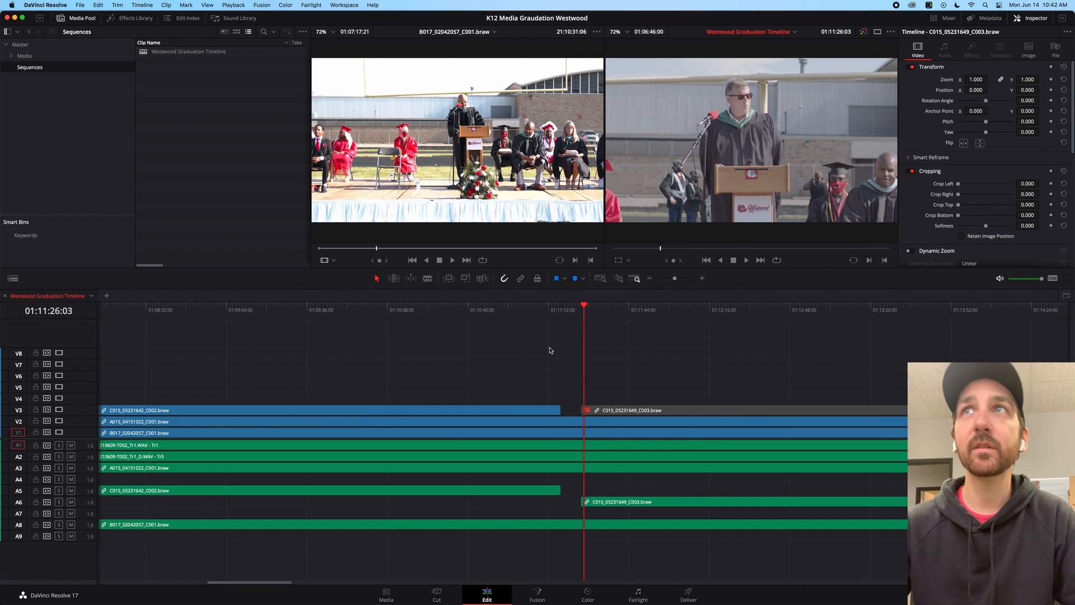